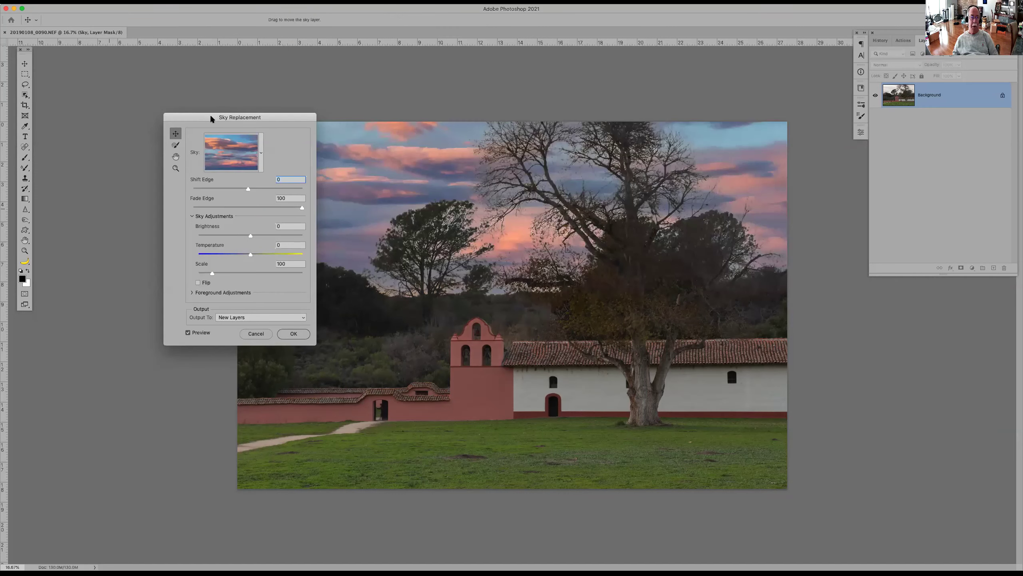
Step: Preview the dark red sunset from the Spectacular skies, and reselect the pink-and-blue cloud sky
left_click_drag(213, 119, 119, 158)
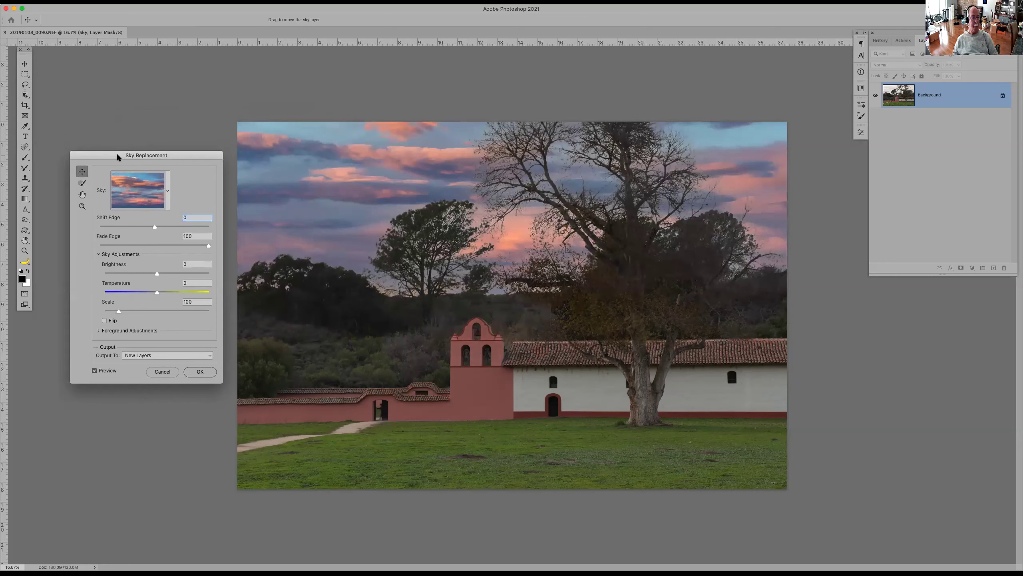
left_click(167, 191)
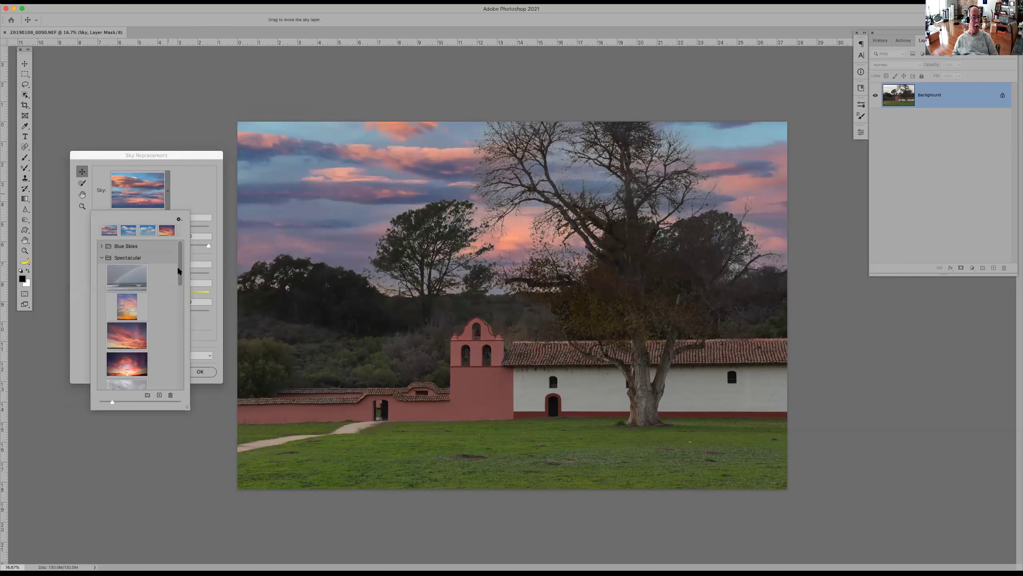
scroll(177, 274, "down", 5)
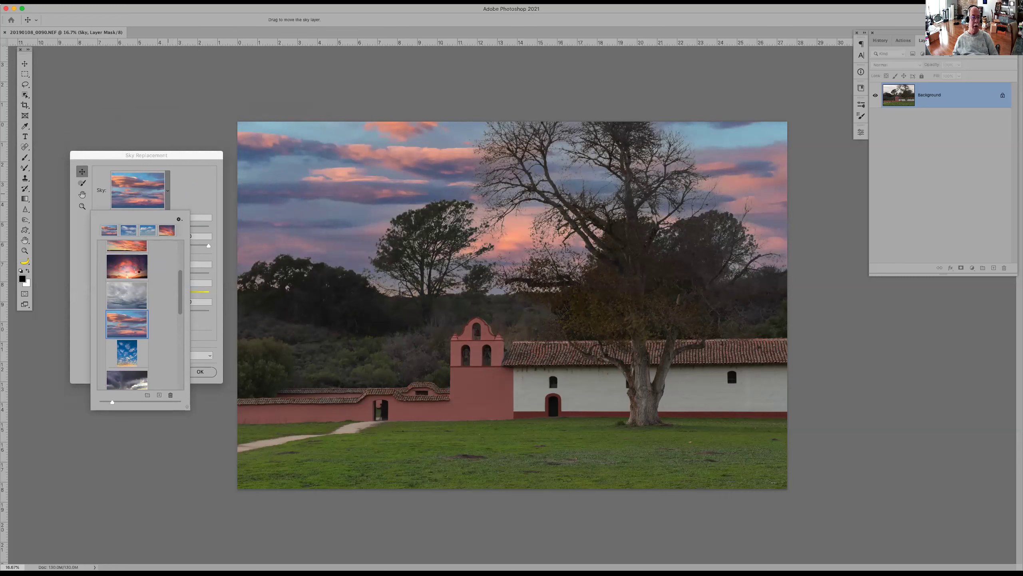
left_click(137, 269)
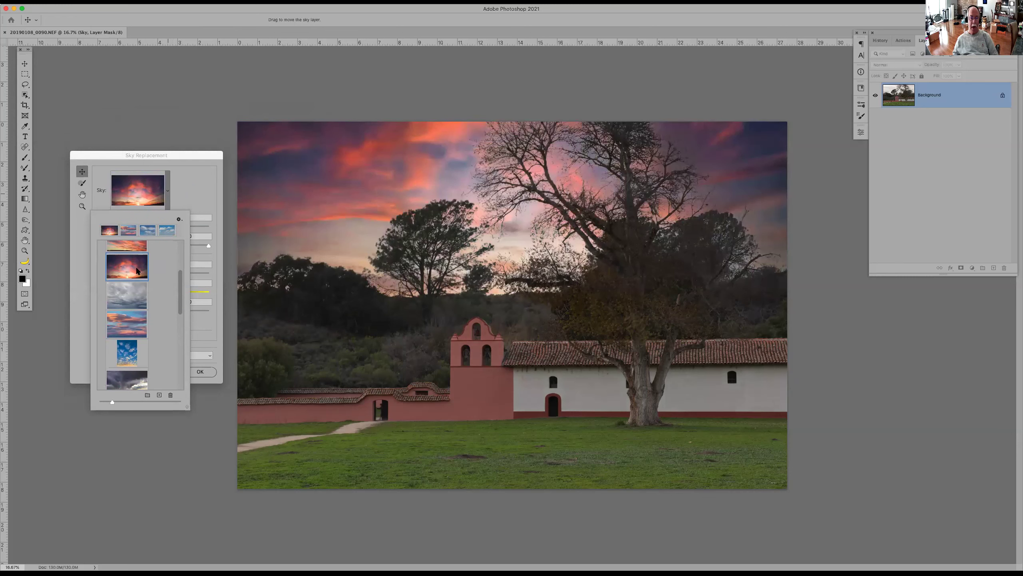
left_click(131, 324)
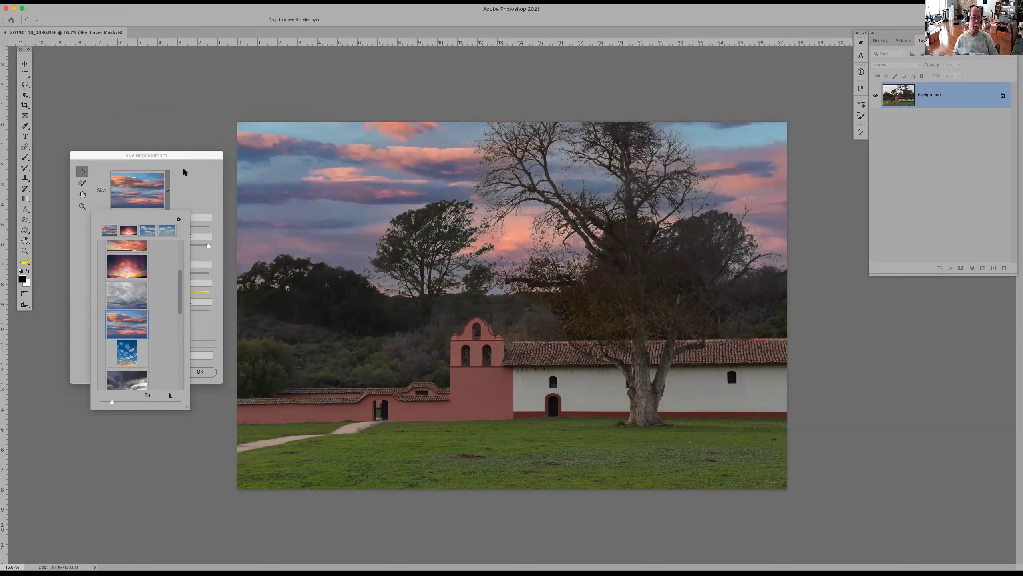
left_click(188, 154)
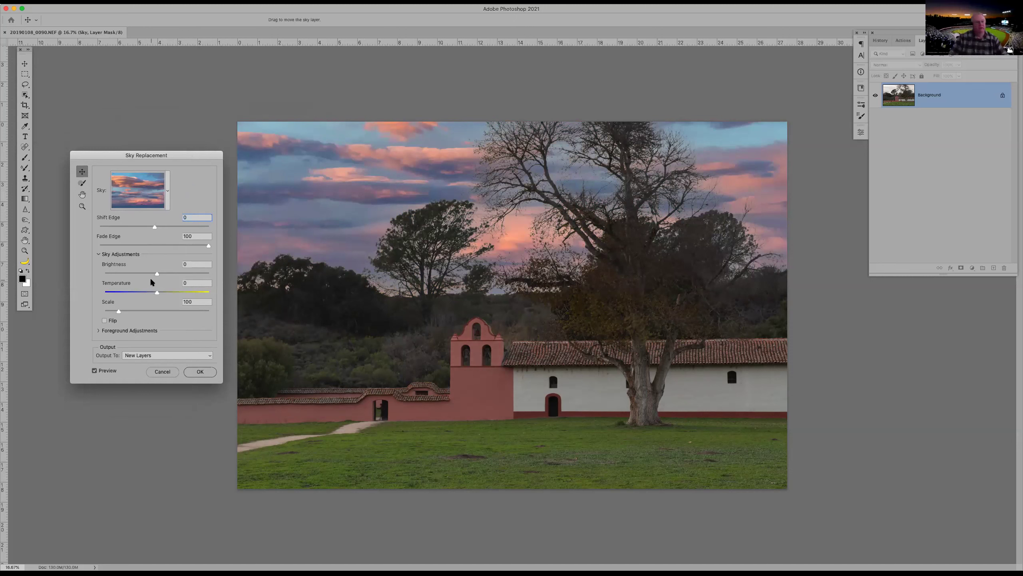
Step: Set the replacement sky's Fade Edge to 38 and Shift Edge to 15
left_click_drag(202, 245, 141, 242)
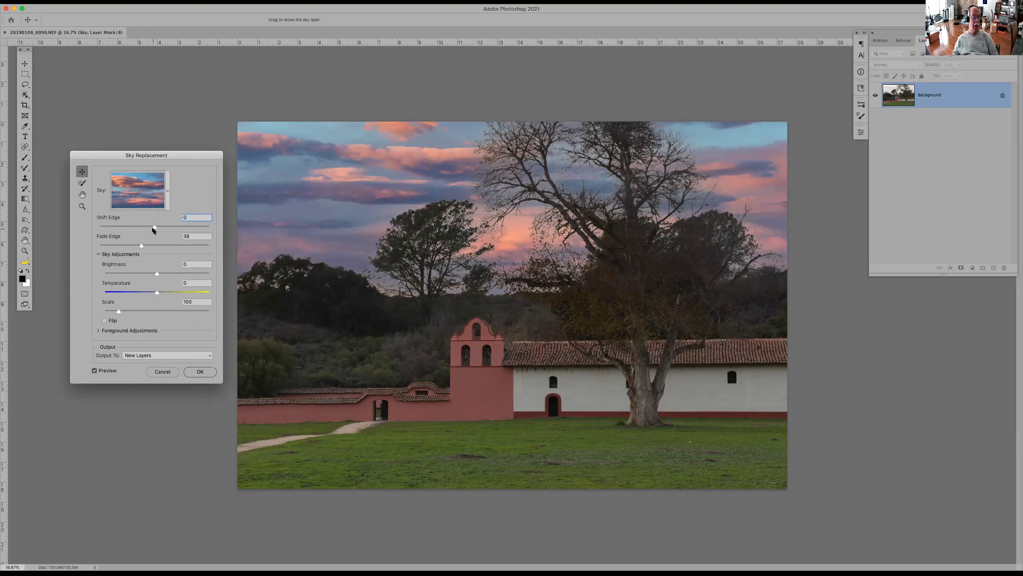
mouse_move(153, 227)
left_mouse_down()
mouse_move(182, 227)
mouse_move(137, 227)
mouse_move(162, 228)
left_mouse_up()
Step: Scale the replacement sky to 212 and flip it
left_click(120, 311)
left_click_drag(146, 309, 166, 310)
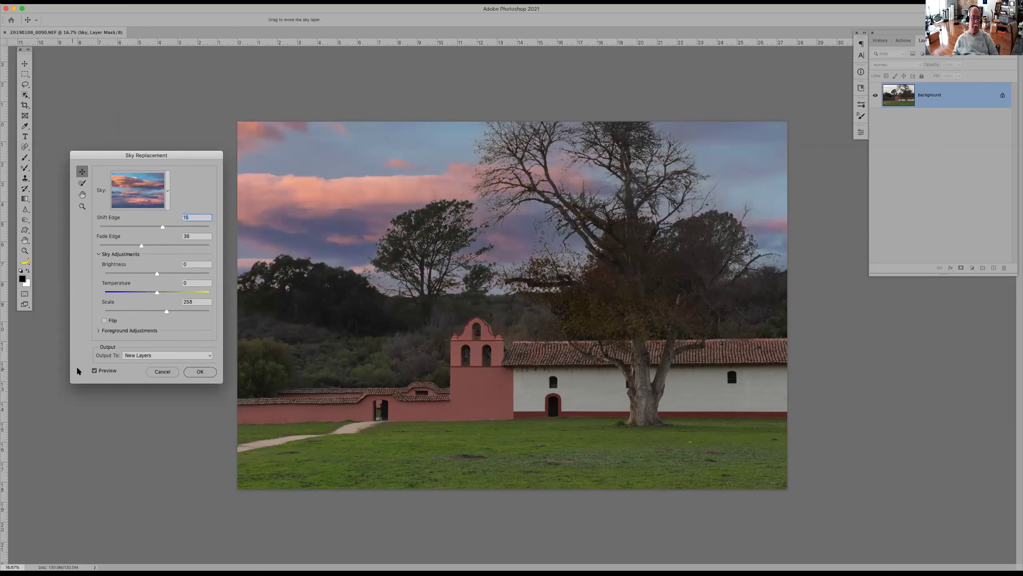
left_click(153, 310)
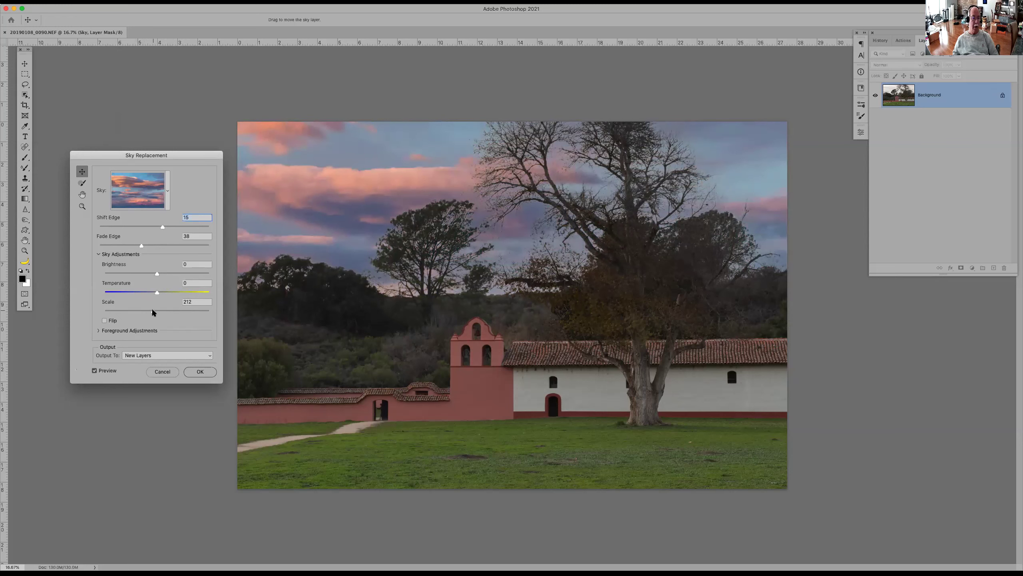
left_click(105, 321)
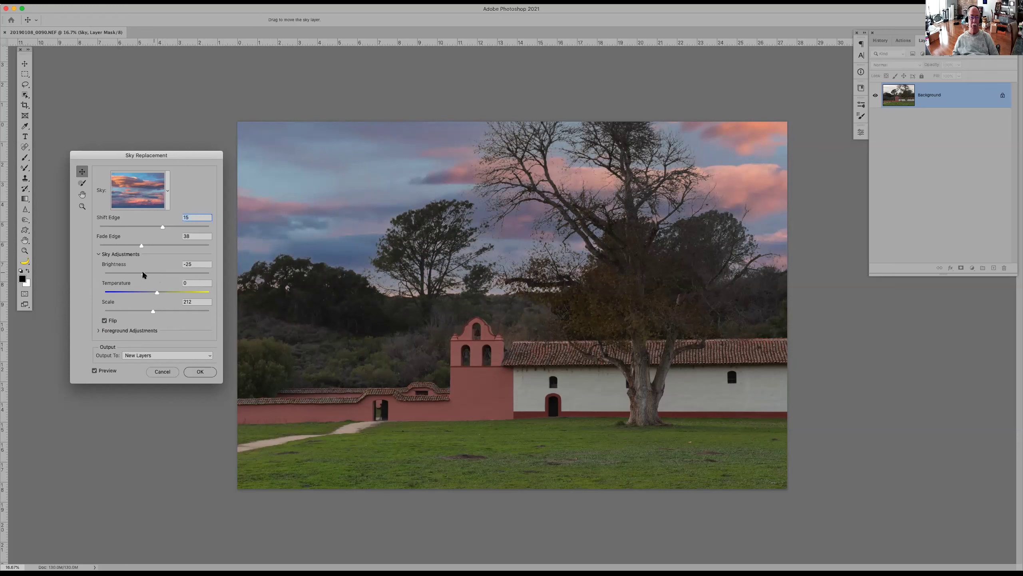
Step: Reset the sky Brightness to 0 and apply the sky replacement with its output set to New Layers
left_click(196, 274)
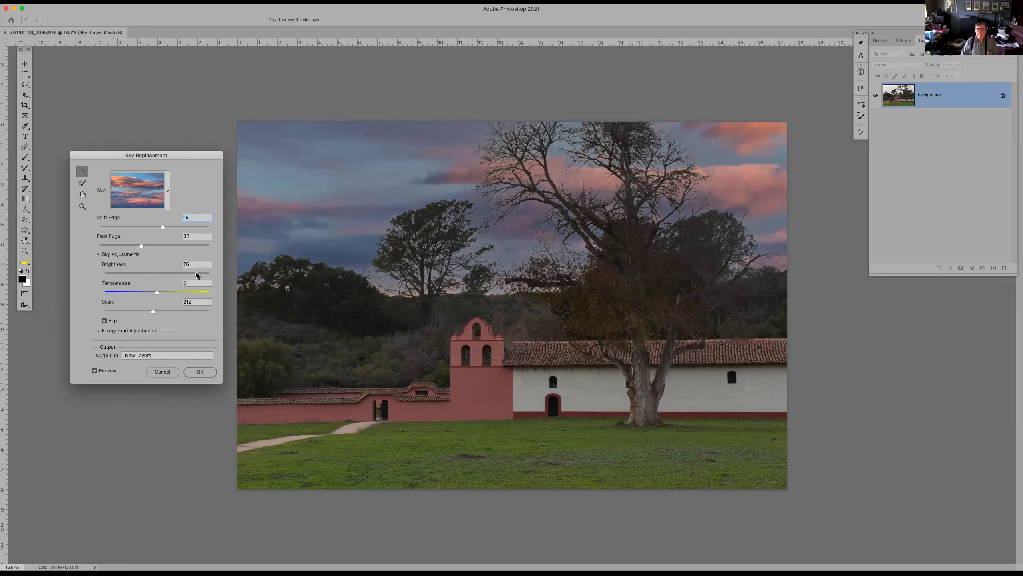
left_click(156, 273)
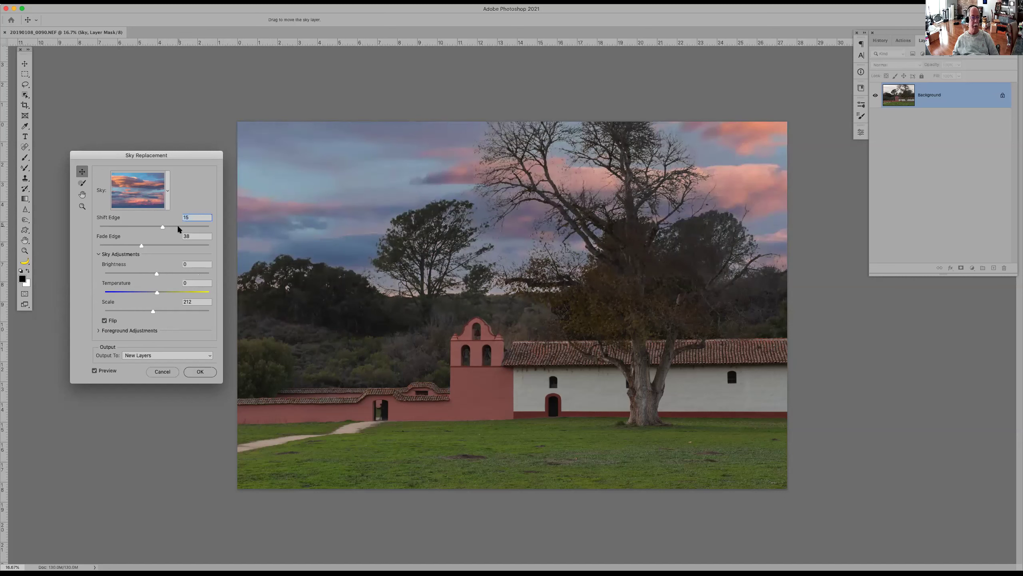
left_click(150, 356)
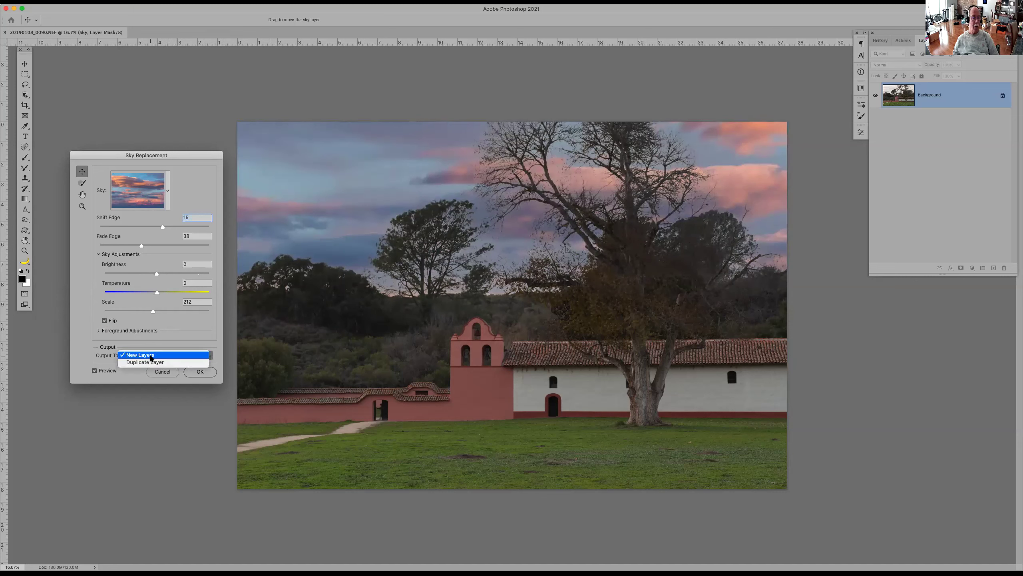
left_click(205, 356)
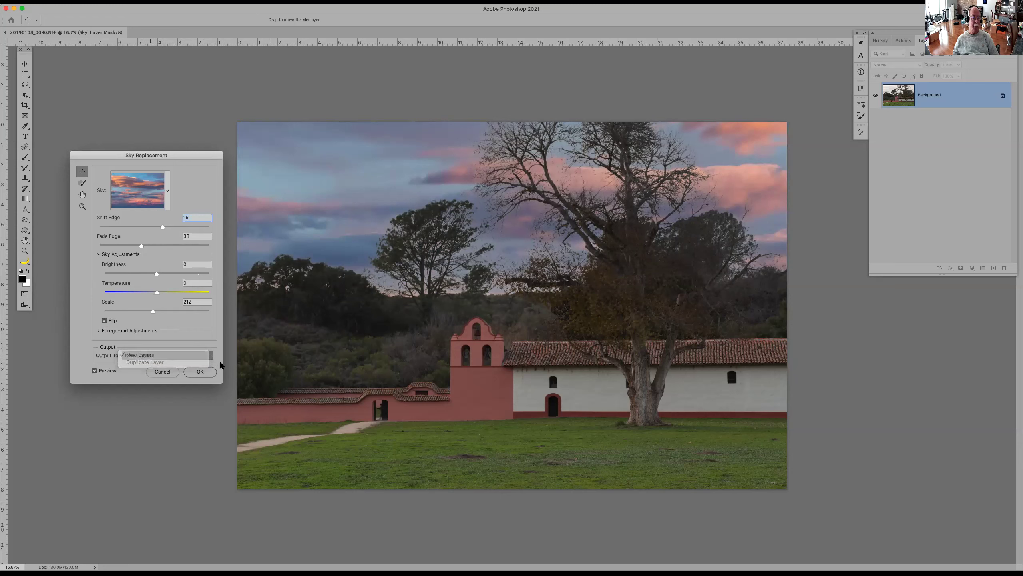
left_click(200, 371)
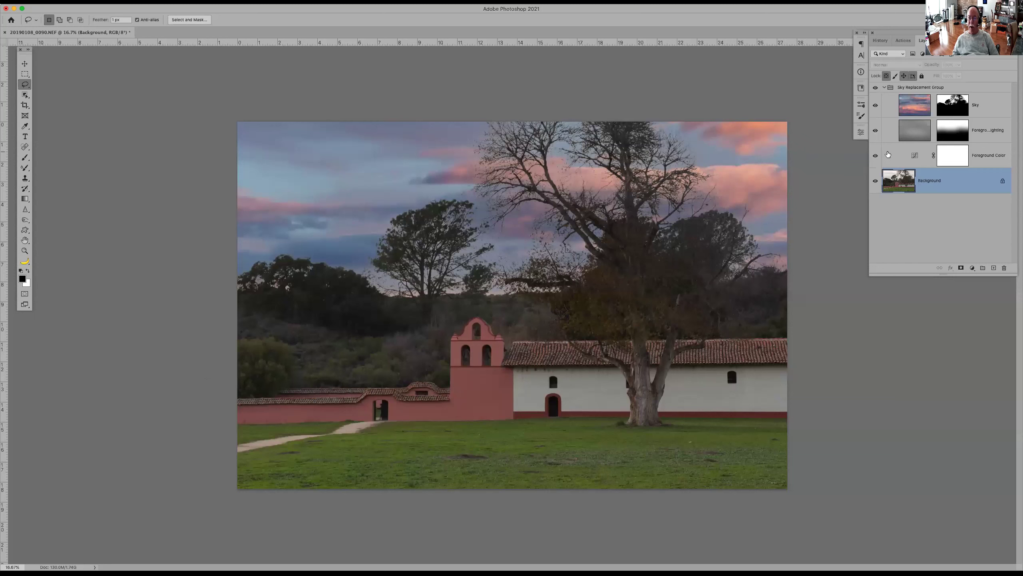
Step: Hide and reshow the Sky, foreground lighting and Foreground Color layers to examine what each contributes
left_click(875, 105)
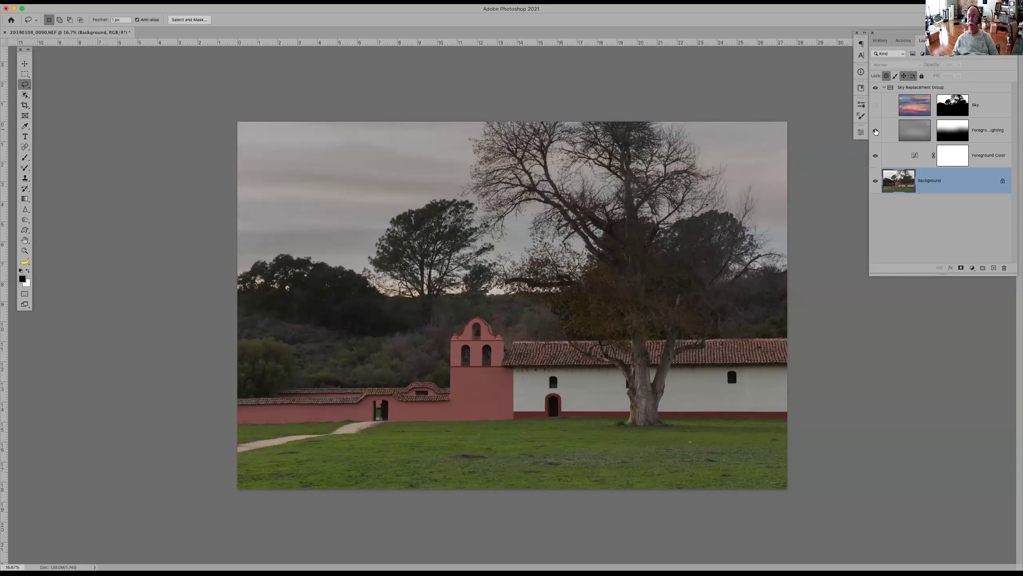
left_click(875, 131)
left_click(877, 155)
left_click(876, 104)
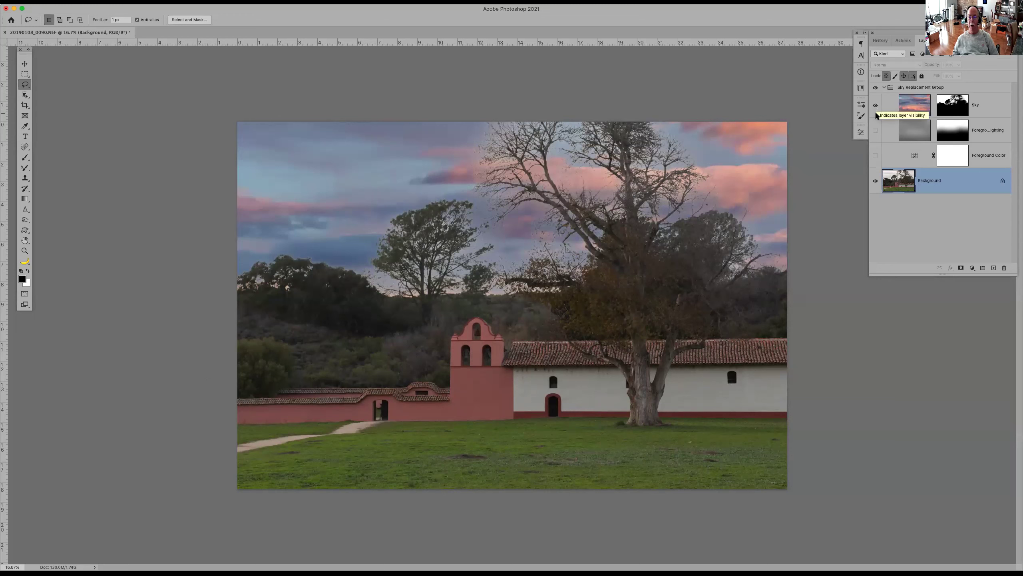
left_click(876, 130)
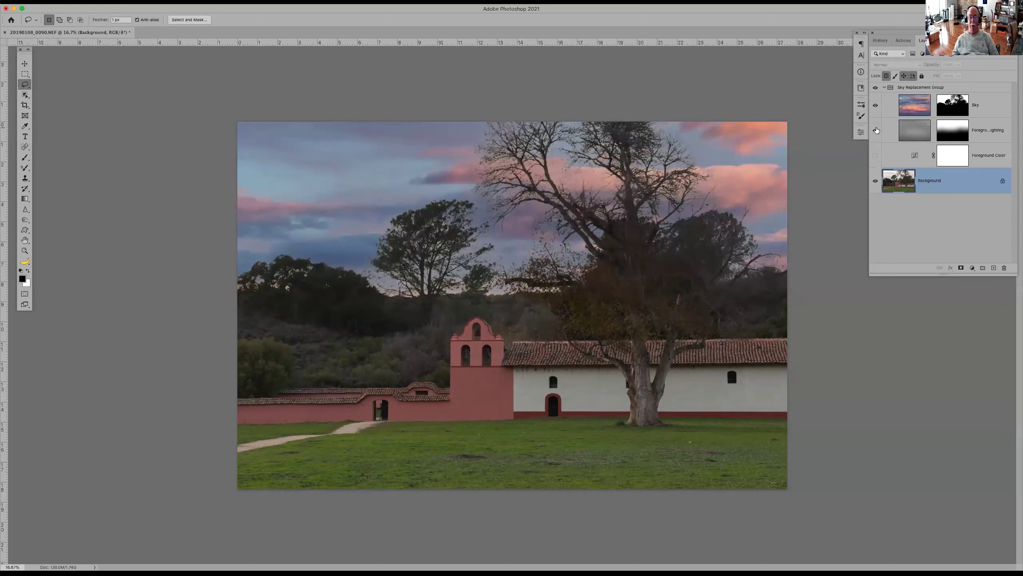
left_click(876, 155)
Step: Open the Foreground Color layer's curves adjustment and add a point near the midpoint of the RGB curve
left_click(915, 156)
double_click(916, 156)
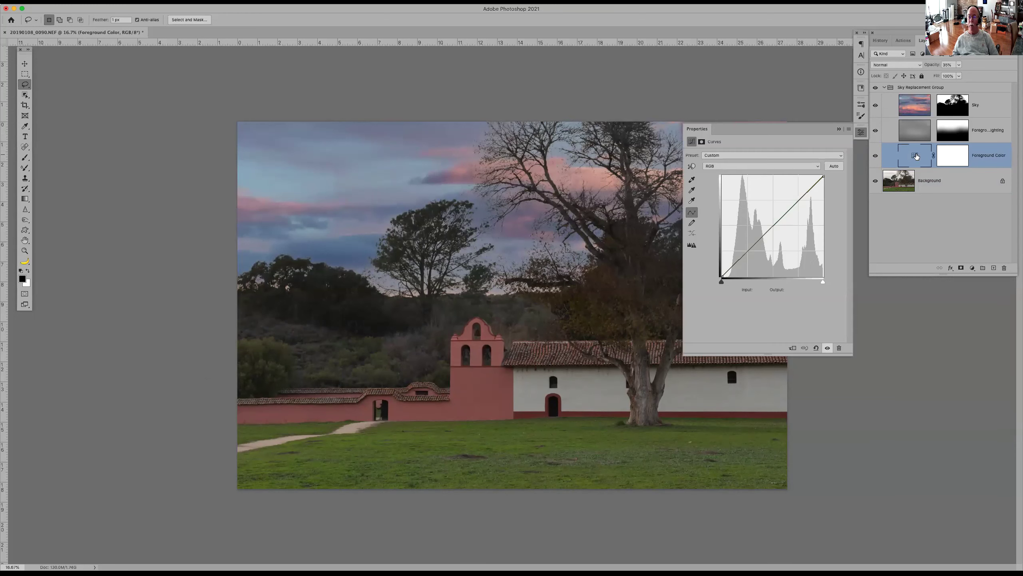
left_click_drag(778, 221, 772, 227)
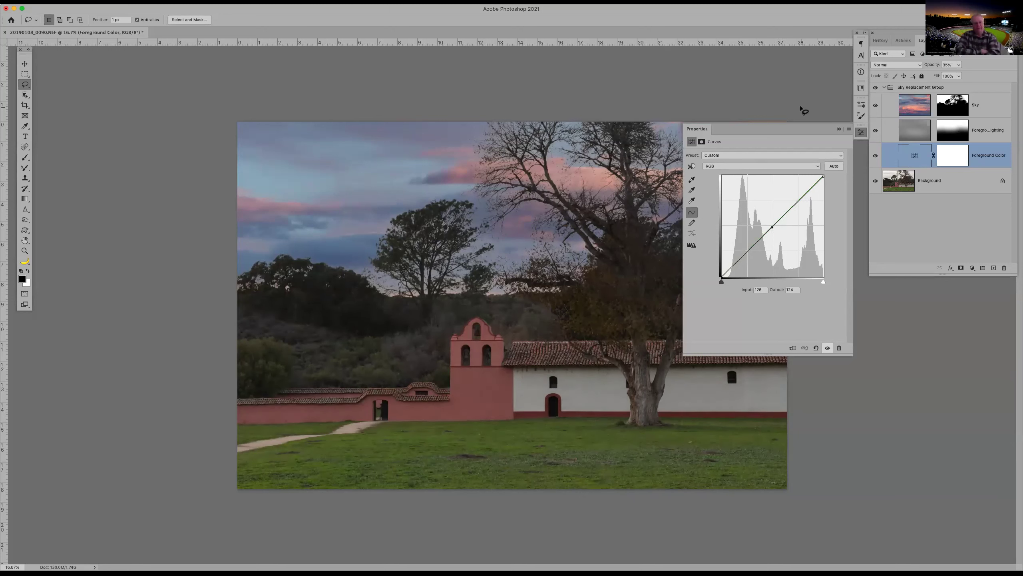
left_click(837, 129)
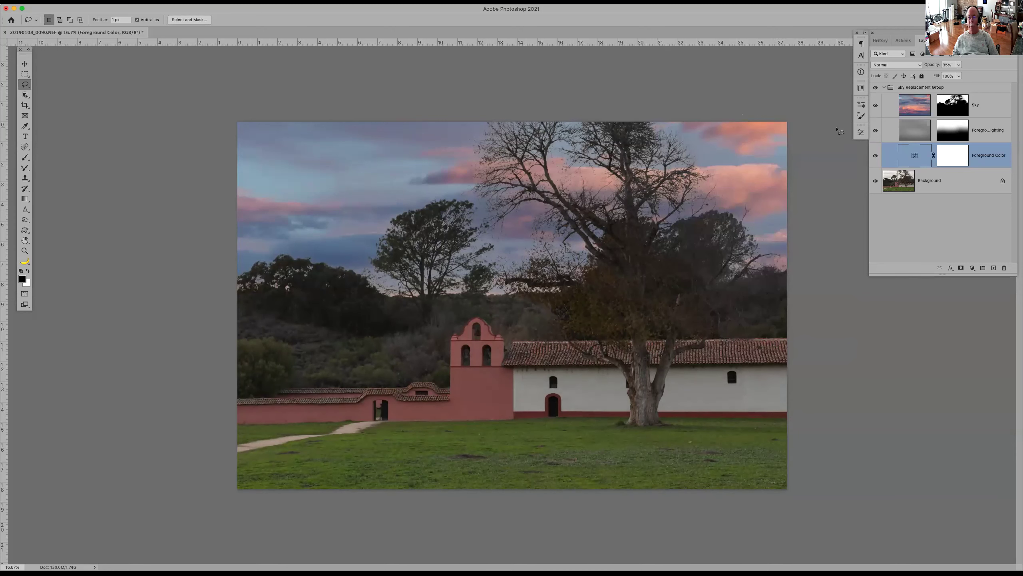
Step: Collapse the Sky Replacement Group and toggle its visibility to compare the photo with and without the new sky
left_click(885, 87)
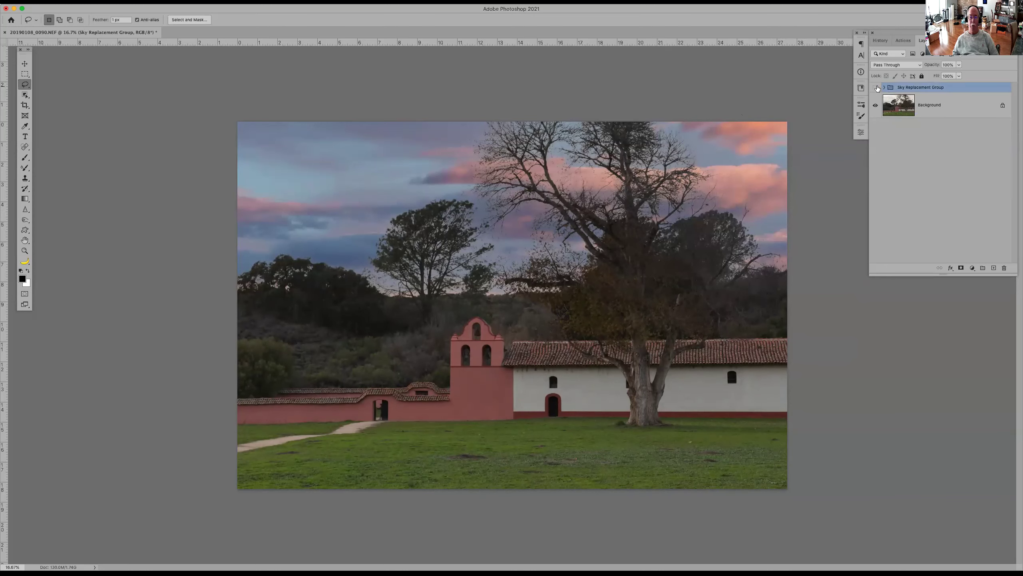
left_click(876, 88)
left_click(877, 88)
Step: Apply the Camera Raw Filter to the Background layer with Exposure -0.15 and Temperature +18
left_click(187, 1)
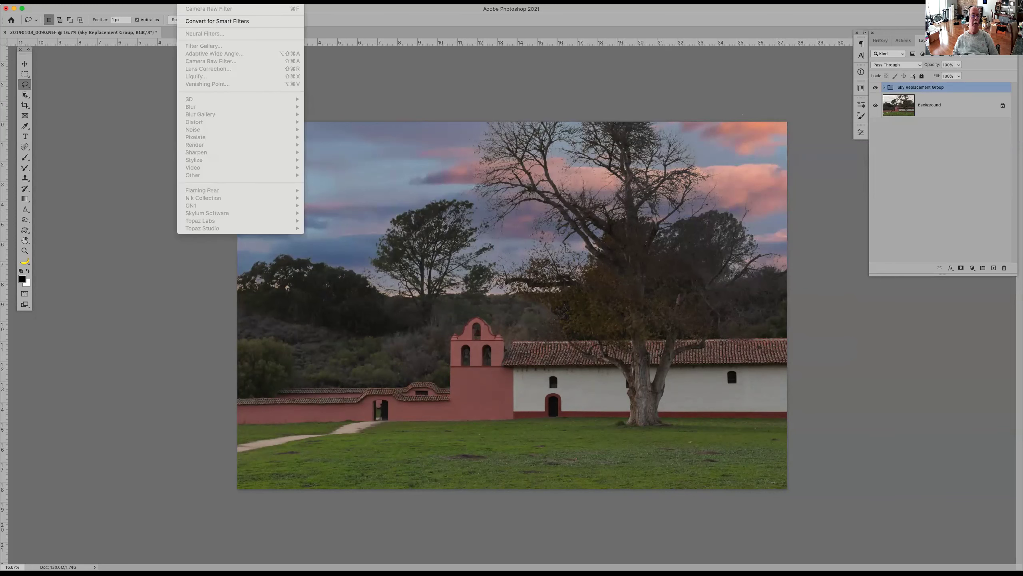
key("Escape")
left_click(947, 105)
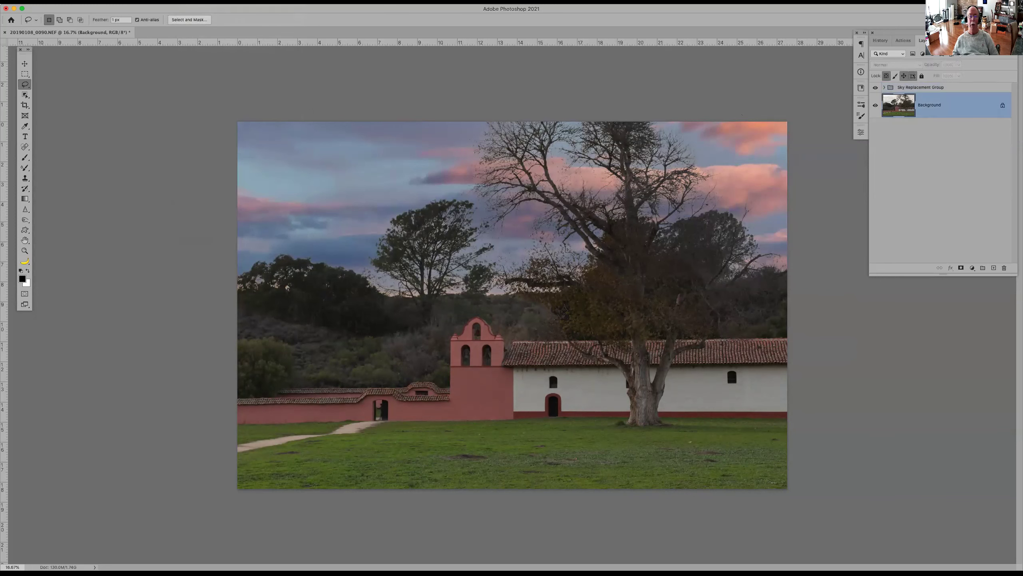
left_click(187, 2)
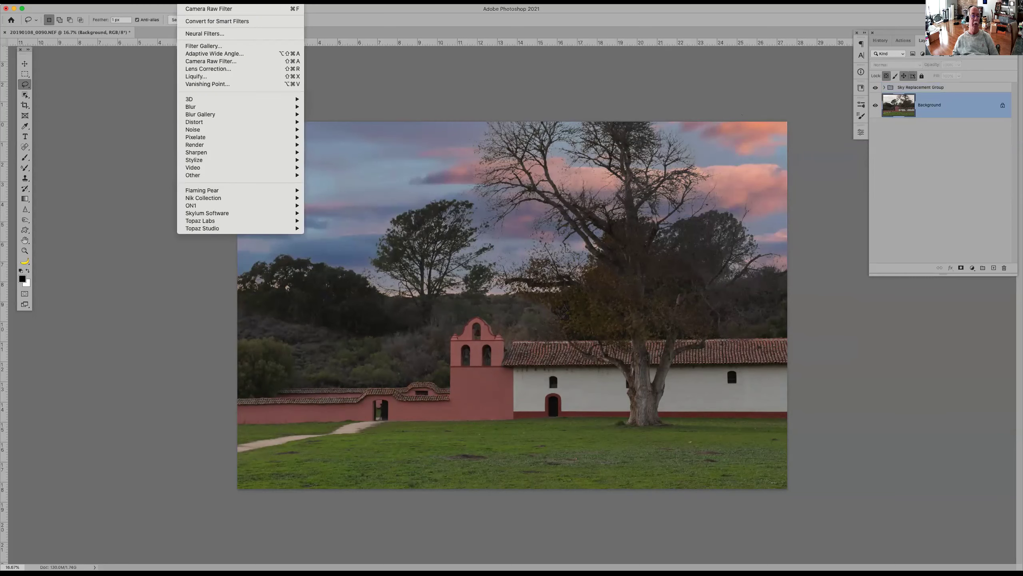
left_click(218, 61)
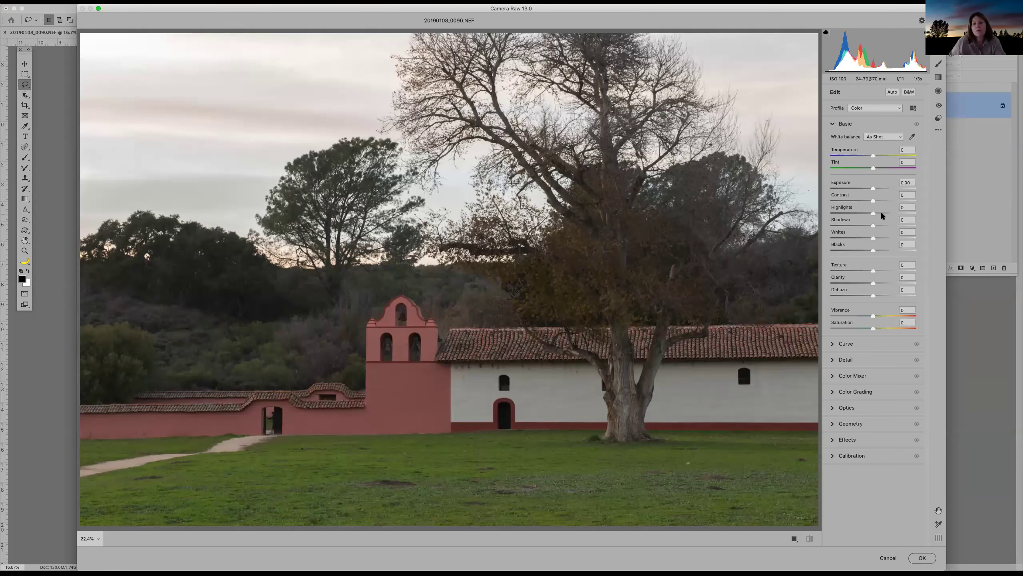
left_click_drag(873, 188, 881, 154)
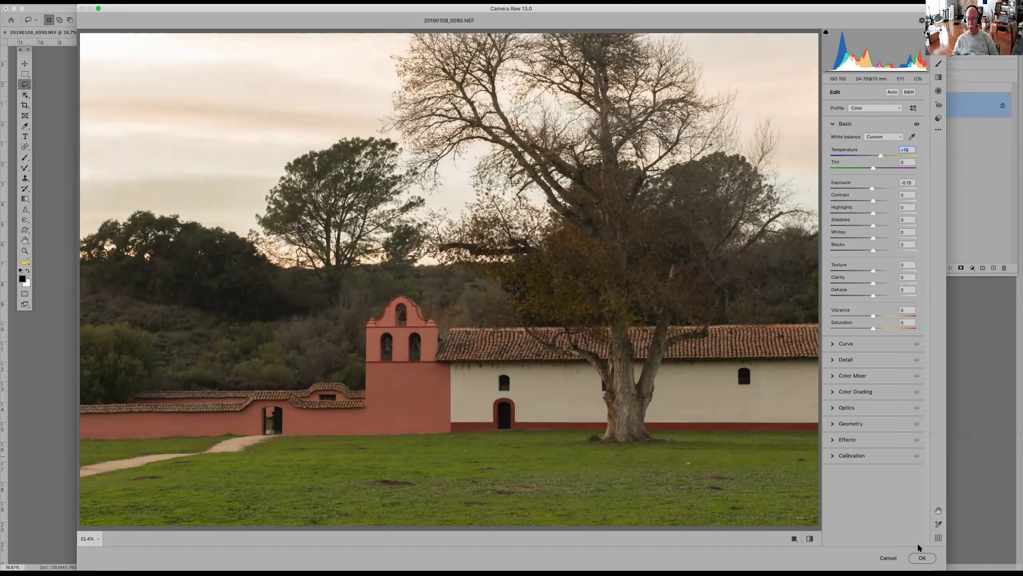
left_click(922, 559)
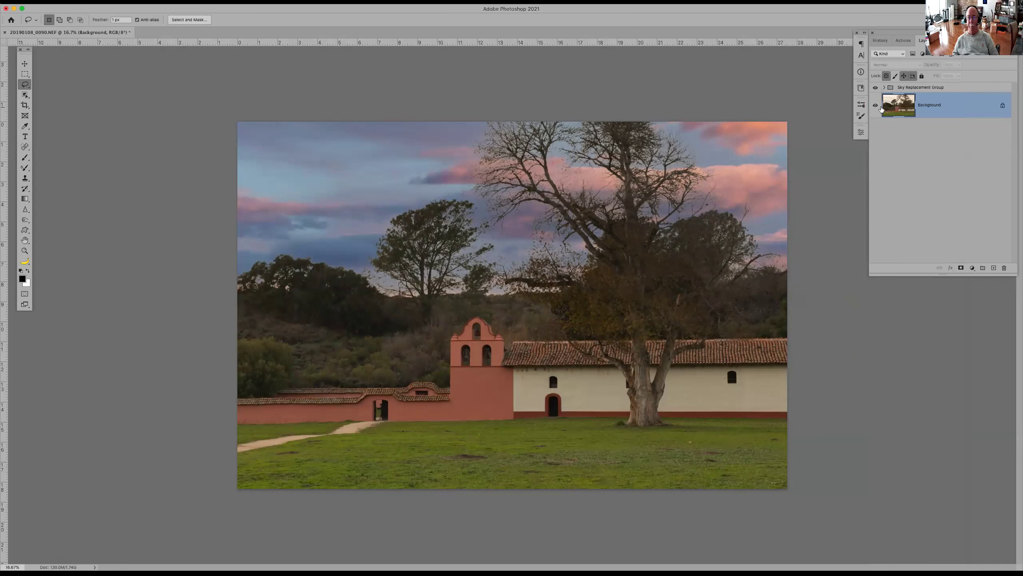
Step: Compare the Open, Sky Replacement and Camera Raw Filter history states, ending on the Camera Raw Filter state
left_click(883, 41)
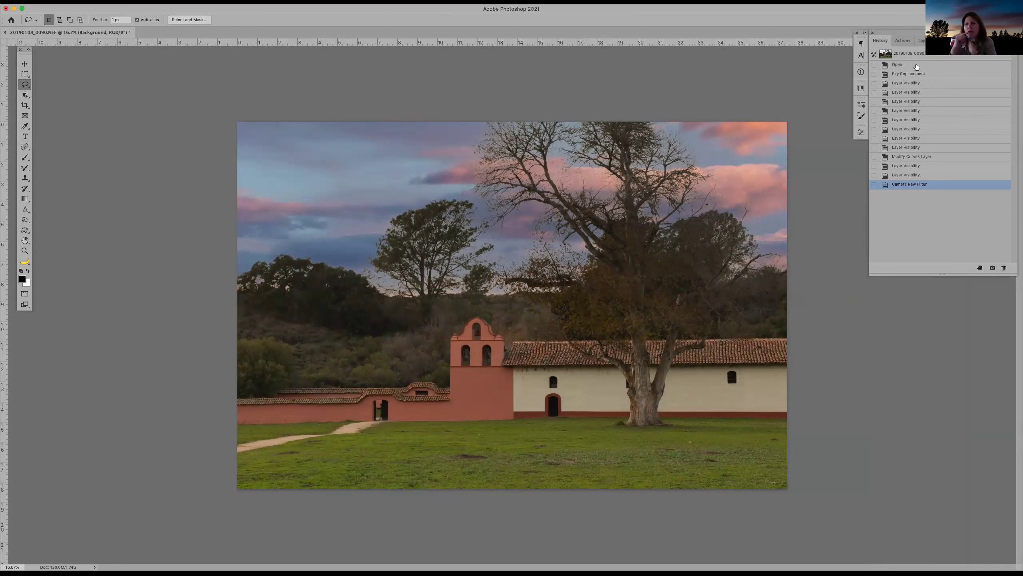
left_click_drag(882, 41, 499, 122)
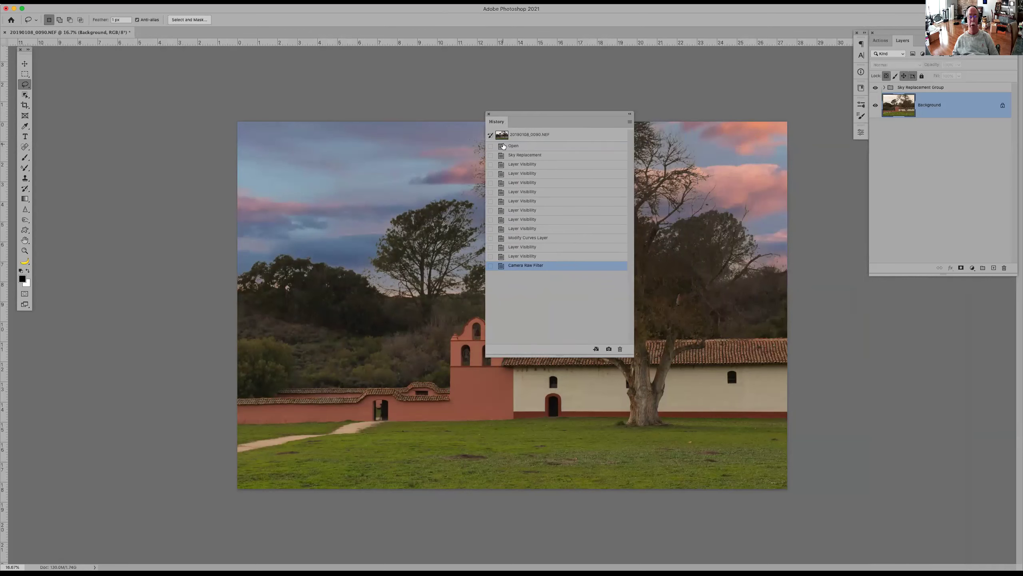
left_click(526, 146)
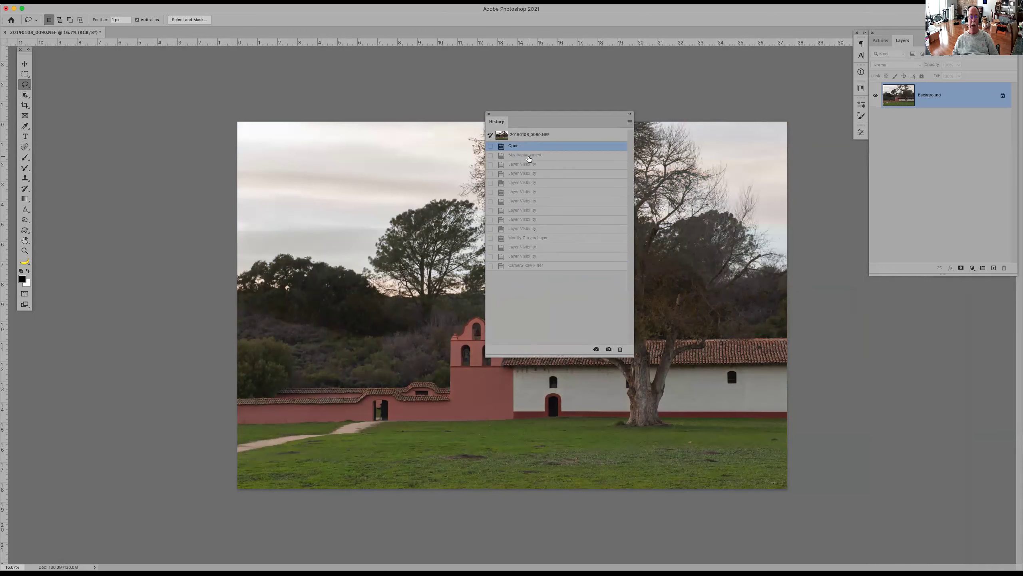
left_click(529, 158)
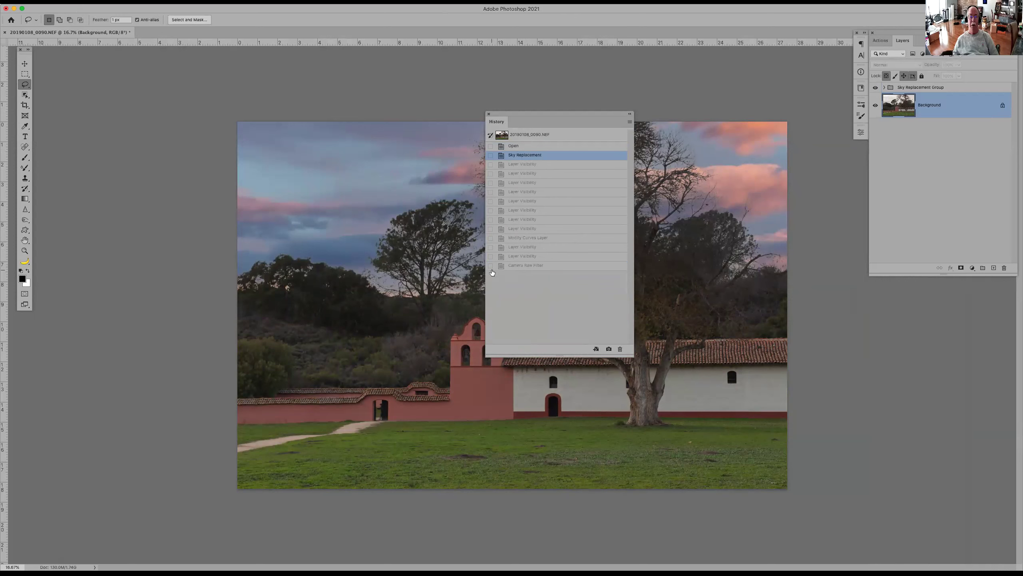
left_click(524, 266)
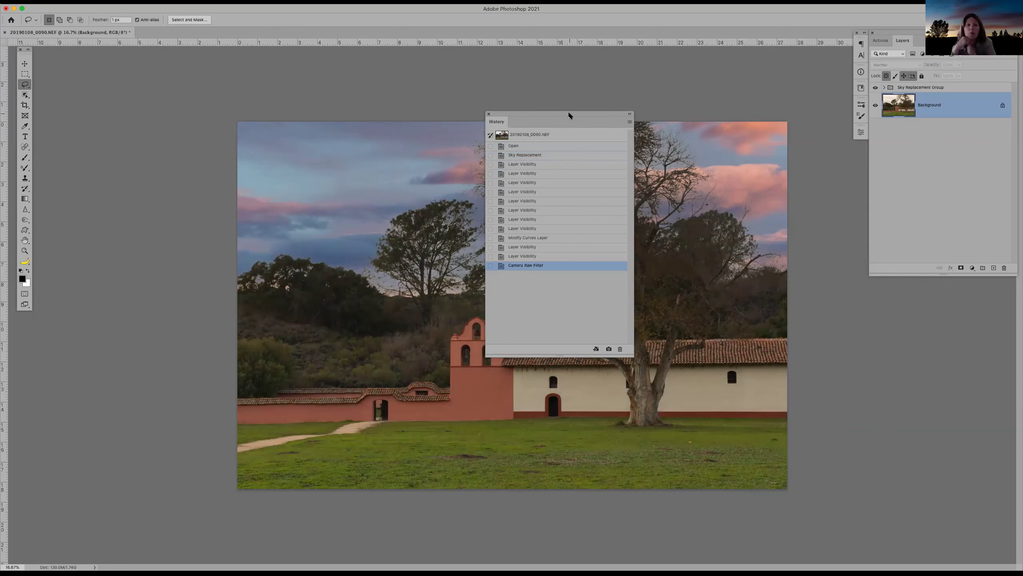
left_click_drag(569, 116, 880, 41)
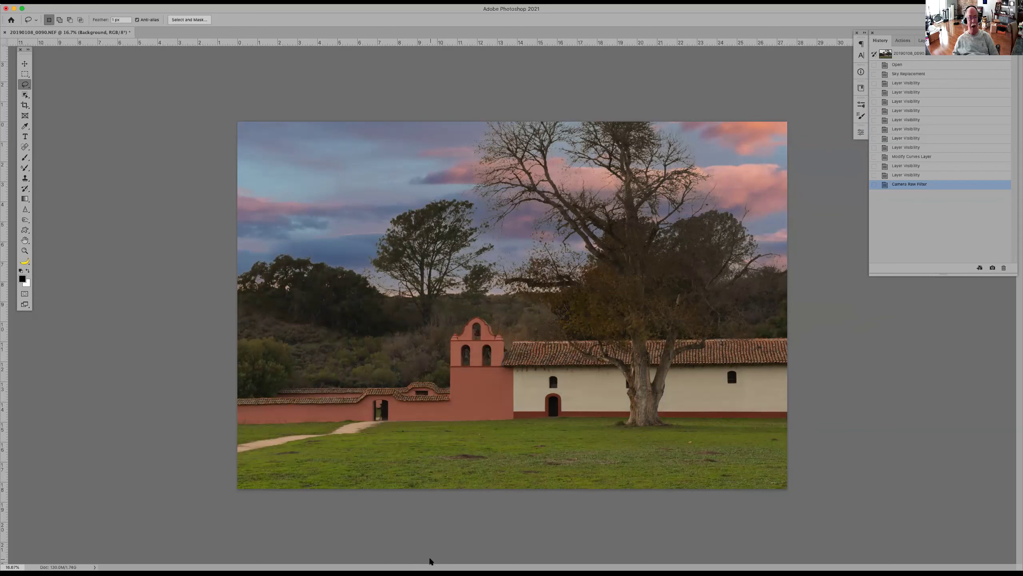
Step: Run Sky Replacement on the photo with the rainbow sky from the Spectacular group, output to New Layers
left_click(96, 2)
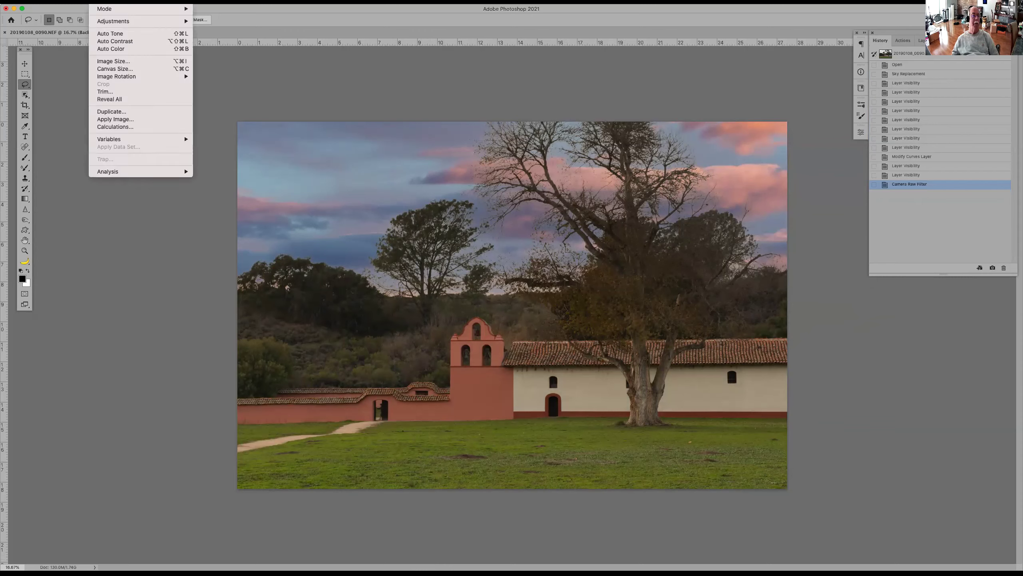
mouse_move(79, 2)
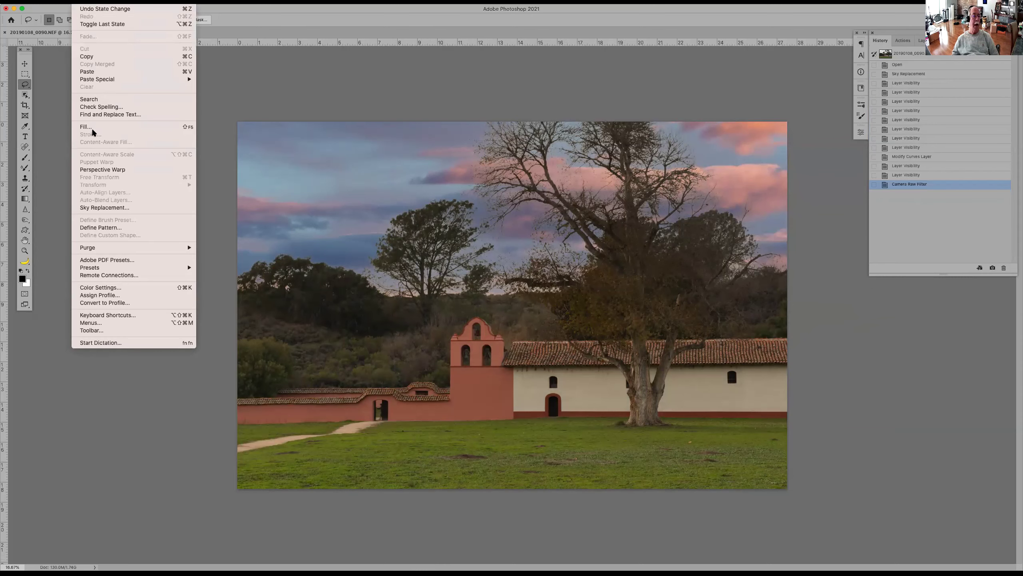
left_click(96, 207)
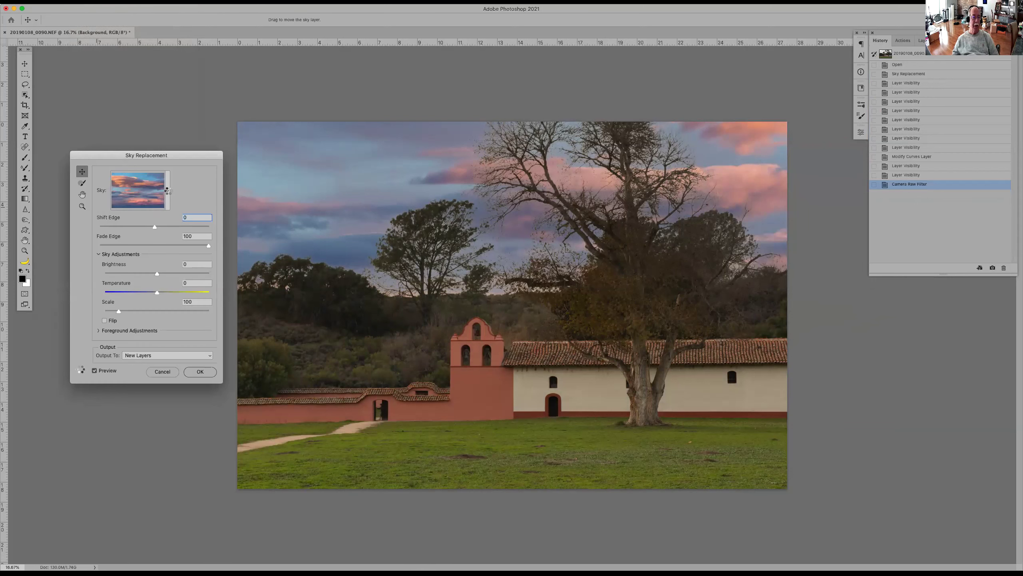
left_click(167, 189)
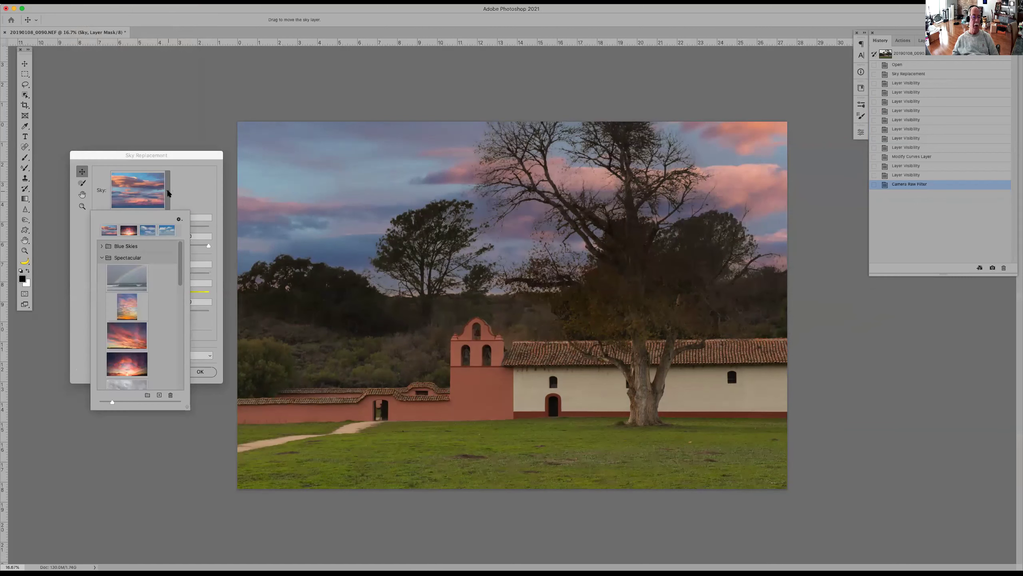
left_click(179, 220)
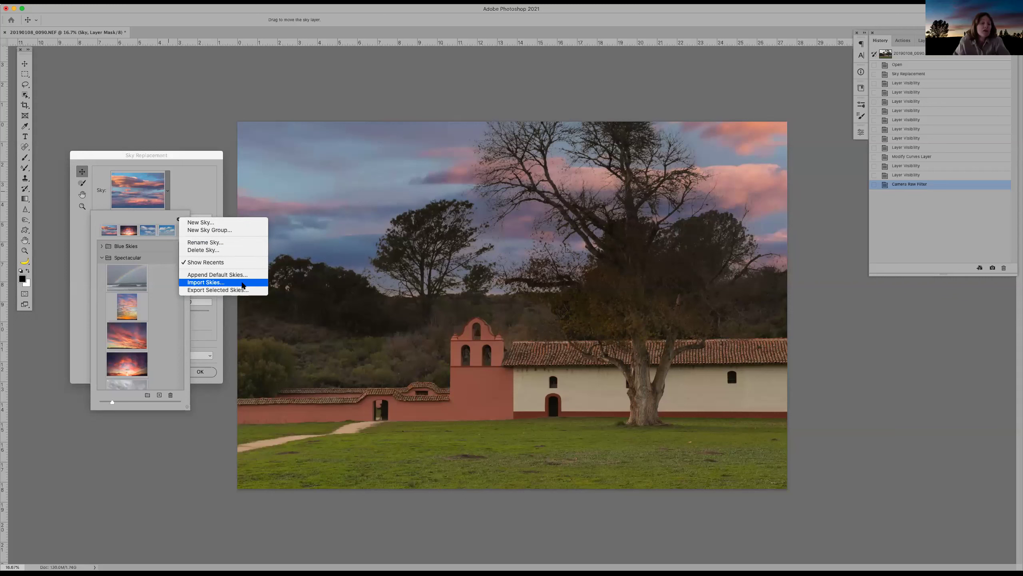
left_click(133, 276)
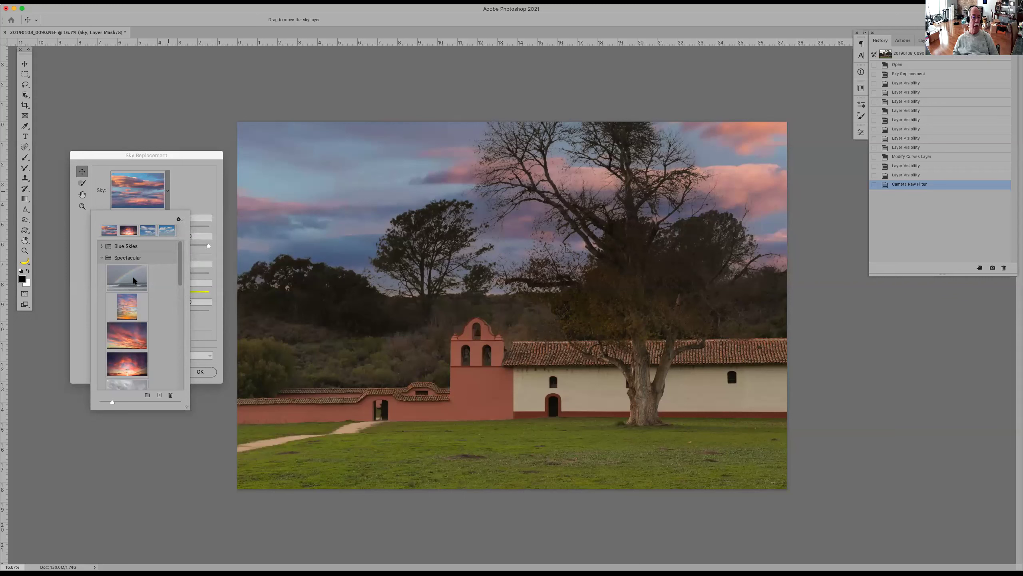
left_click(125, 274)
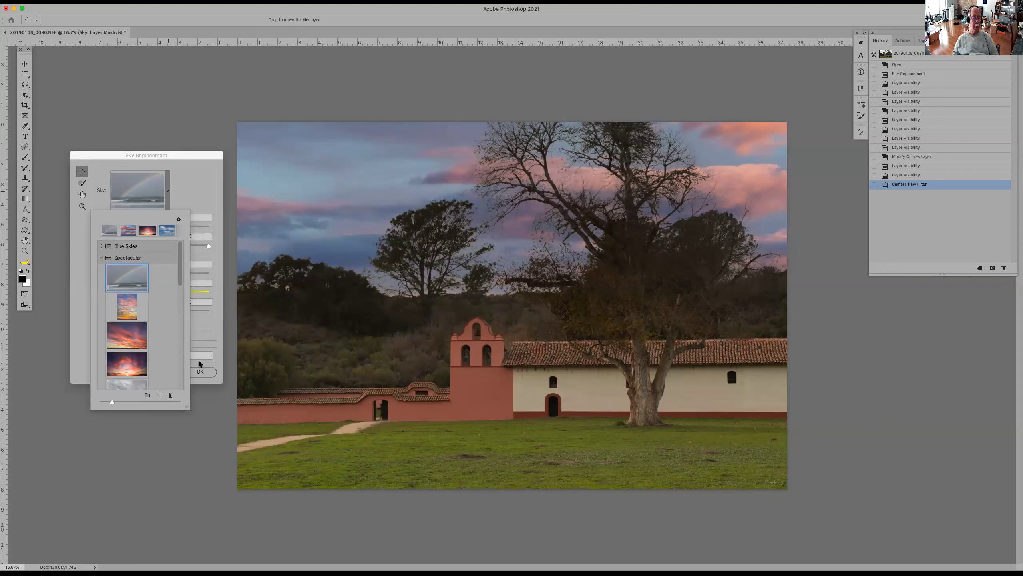
left_click(204, 209)
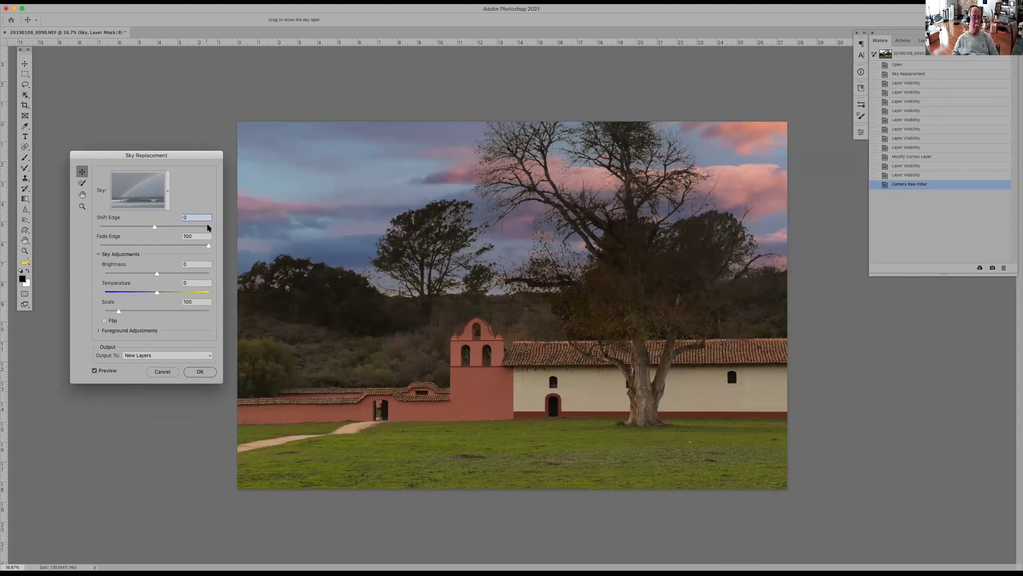
left_click(201, 375)
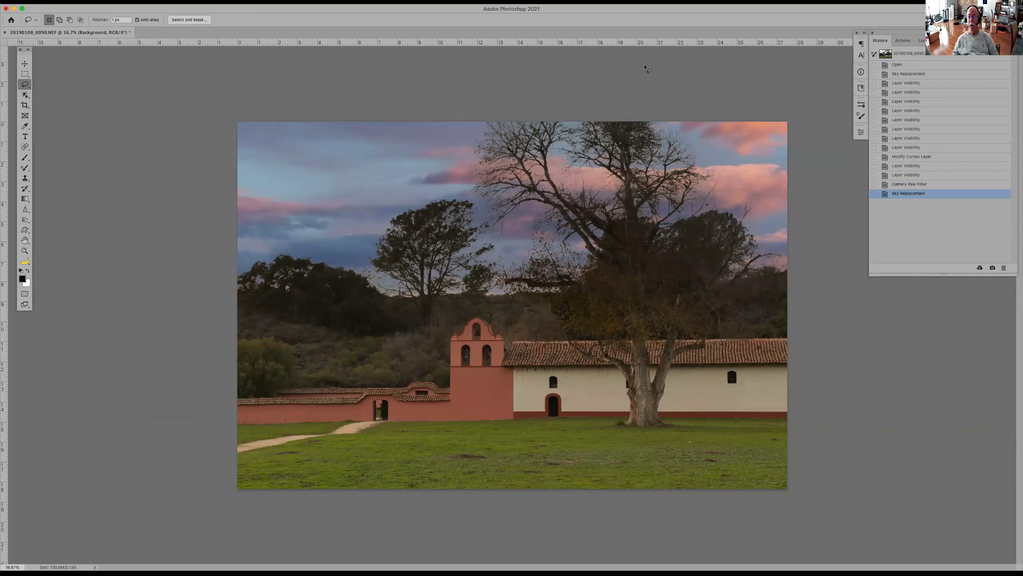
Step: Hide the upper Sky Replacement Group and move the rainbow group sideways until the rainbow arches clear of the large tree
left_click(927, 41)
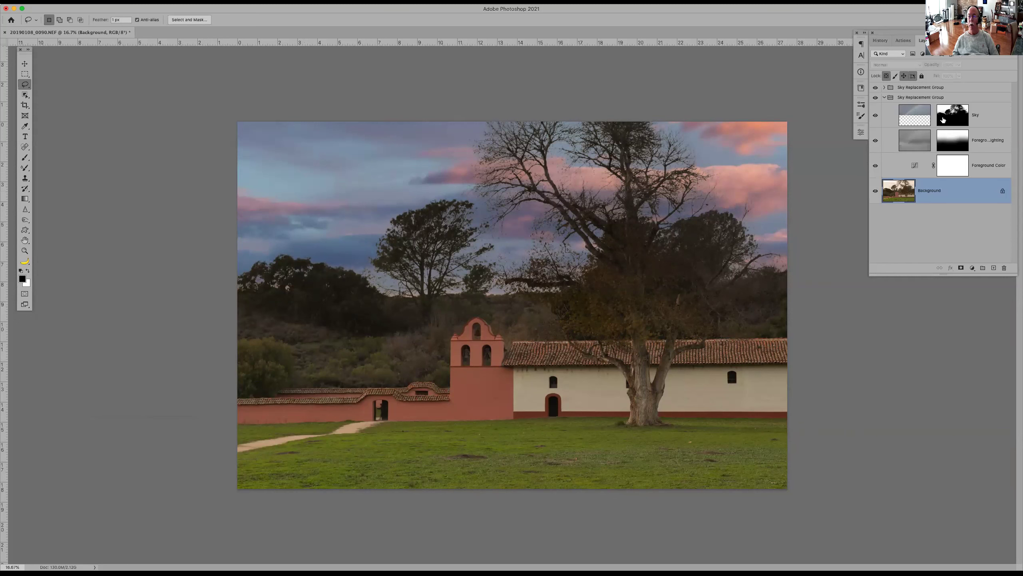
left_click(876, 88)
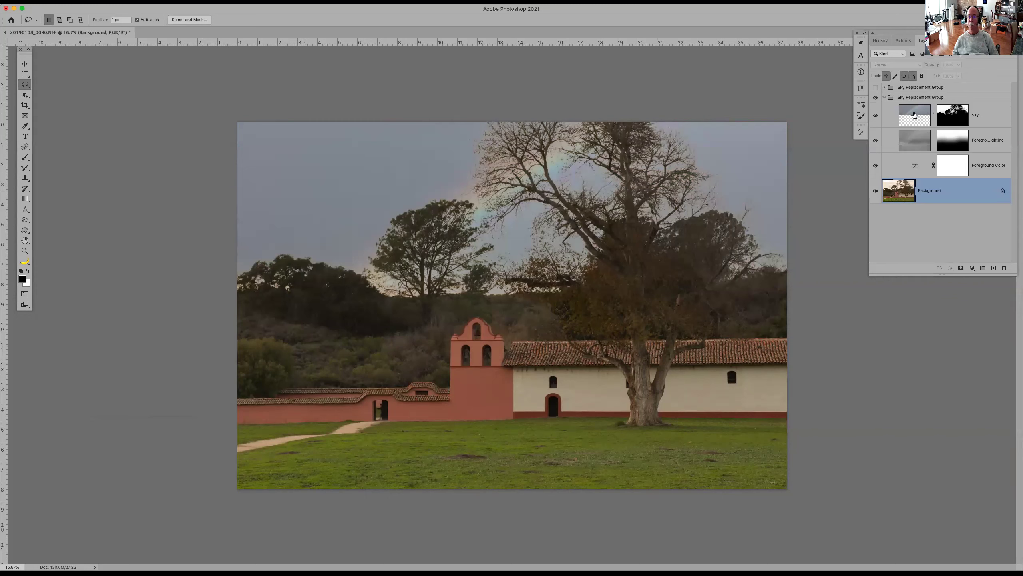
key("v")
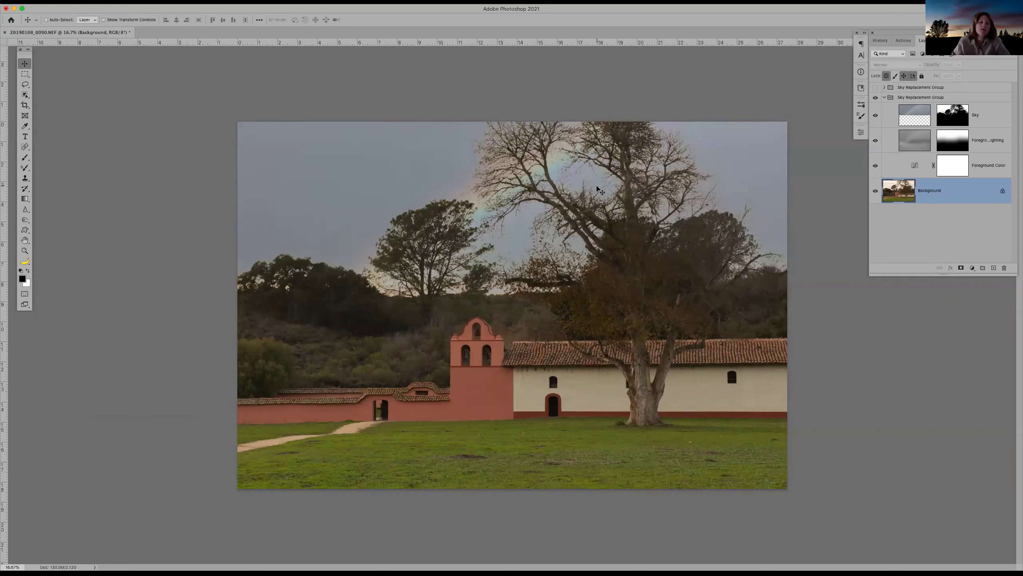
left_click_drag(598, 186, 550, 184)
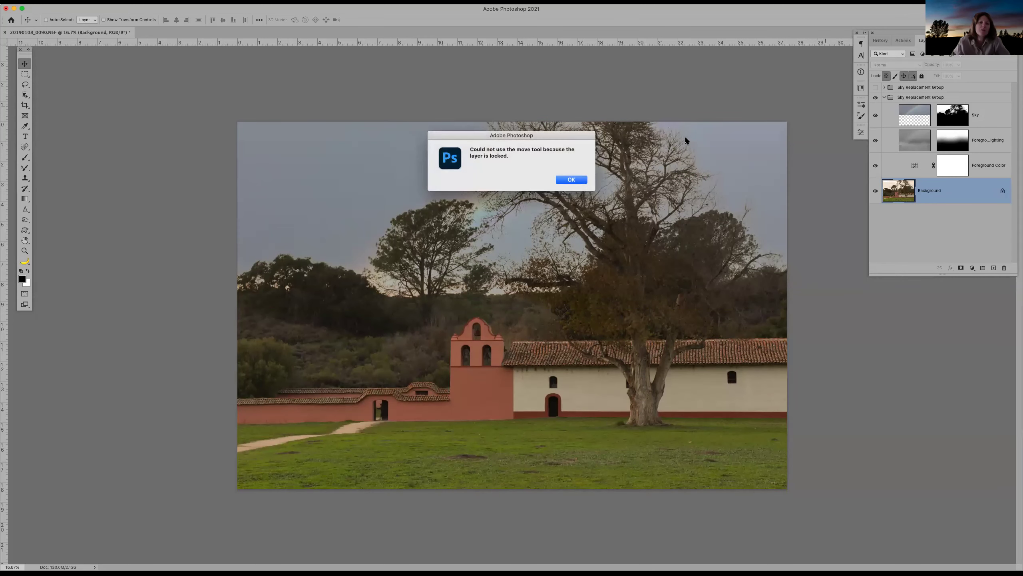
left_click(580, 181)
left_click(933, 98)
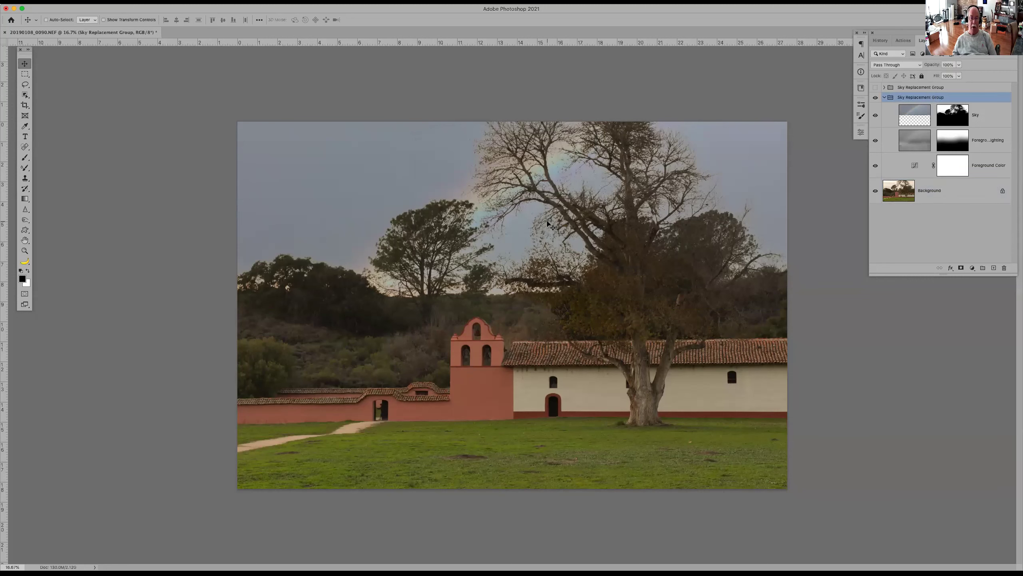
left_click_drag(551, 226, 414, 221)
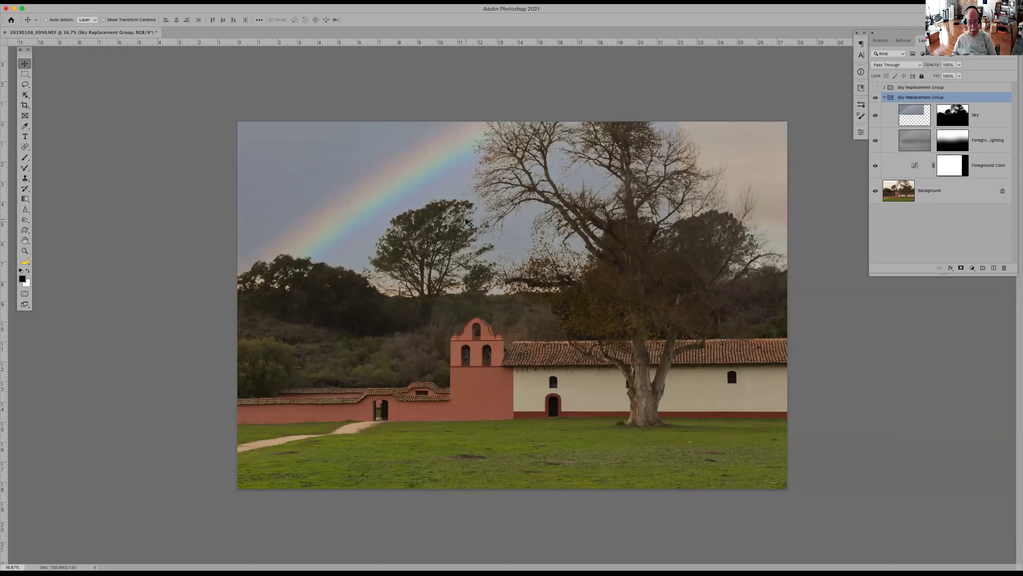
Step: Free-transform the rainbow group to about 125% width so it covers the whole sky, and reposition it with the rainbow beside the tree
key("super+t")
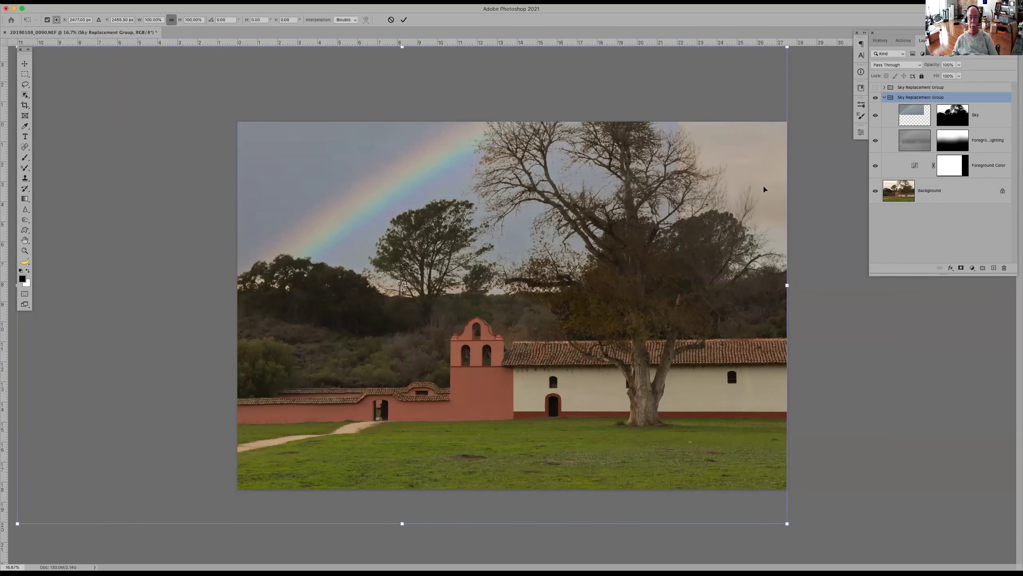
left_click_drag(789, 284, 982, 294)
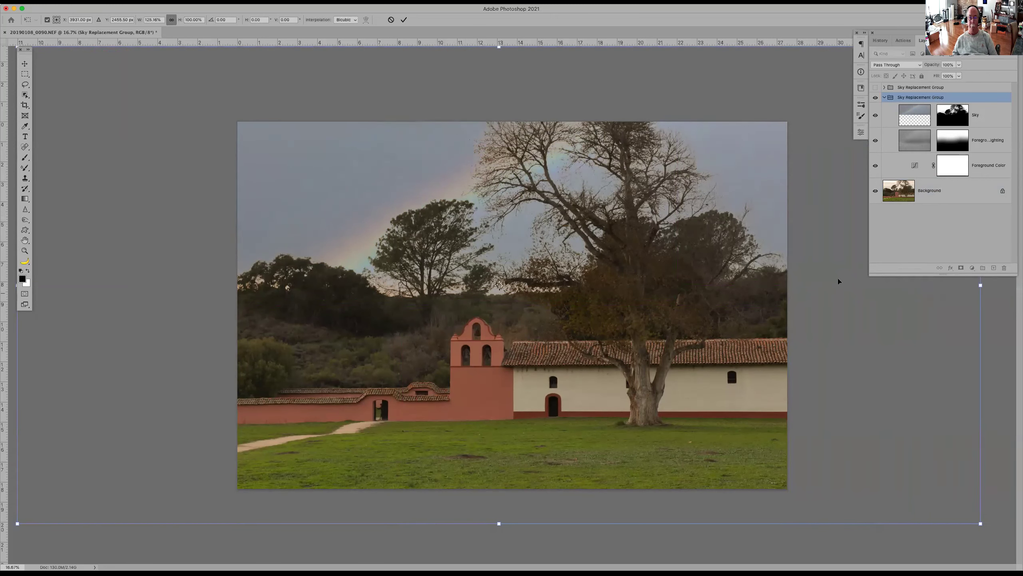
left_click_drag(523, 236, 470, 233)
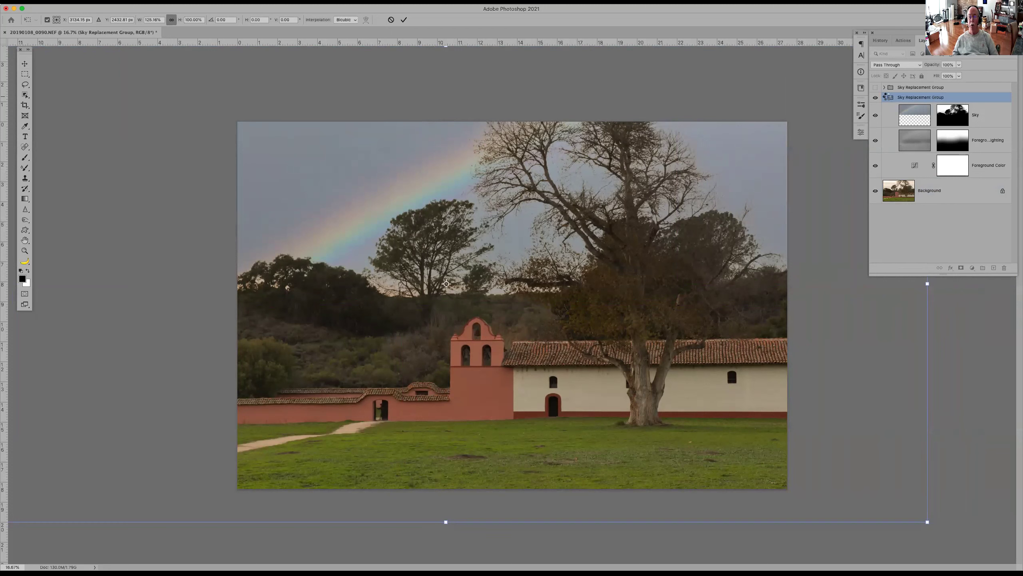
key("Return")
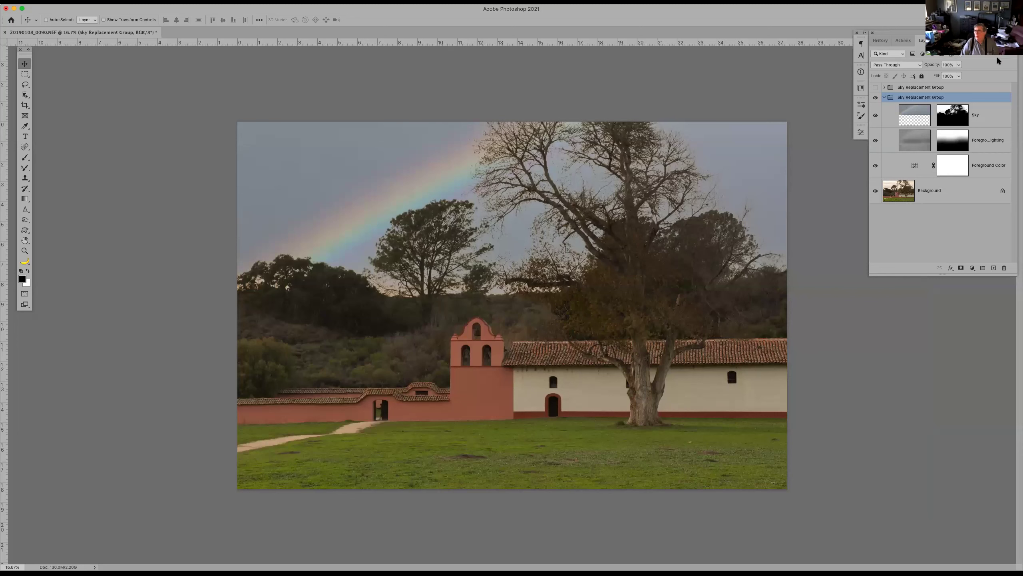
Step: Show the sunset group again and delete both Sky Replacement Groups, keeping only the Background layer
left_click(876, 88)
left_click_drag(989, 95, 1004, 268)
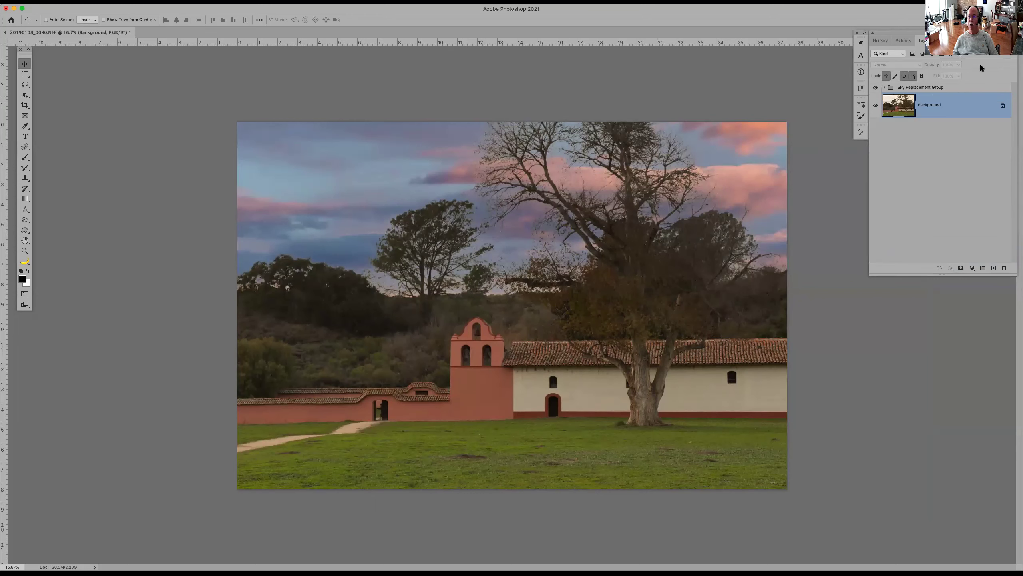
left_click_drag(974, 89, 1005, 268)
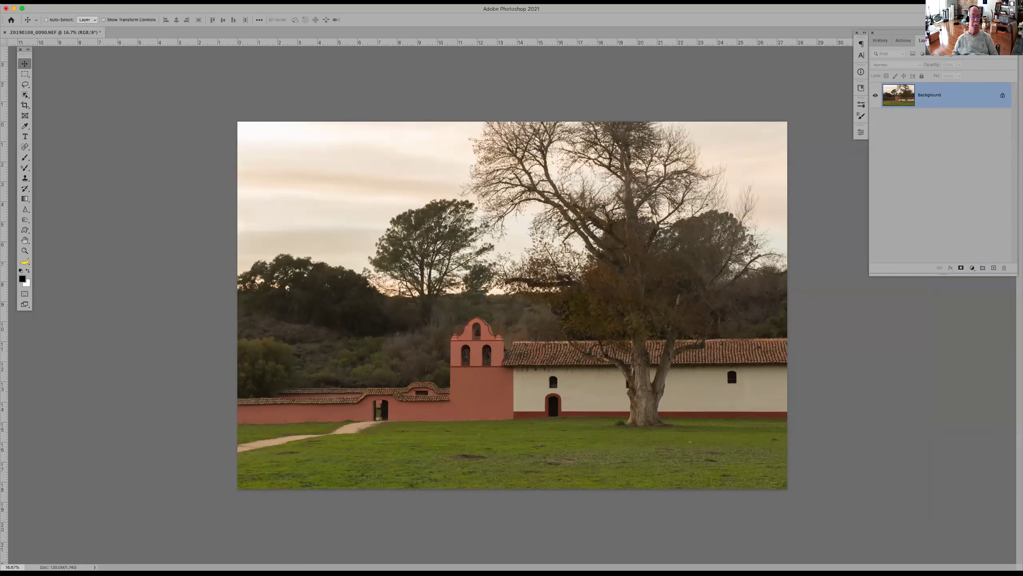
Step: Start a new Sky Replacement and choose the BlueSky004 sky with scattered white clouds from the Blue Skies group
left_click(80, 2)
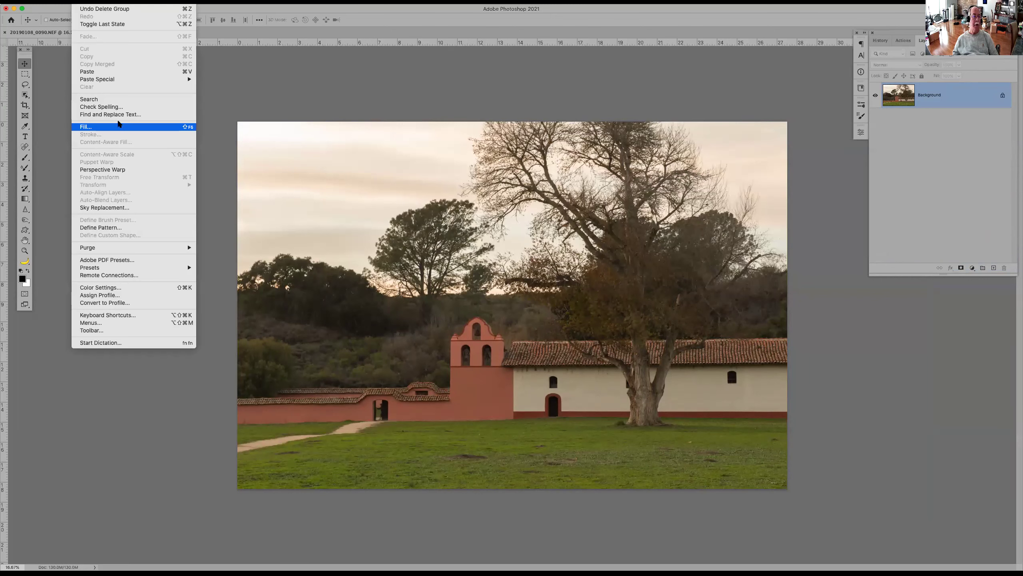
left_click(125, 207)
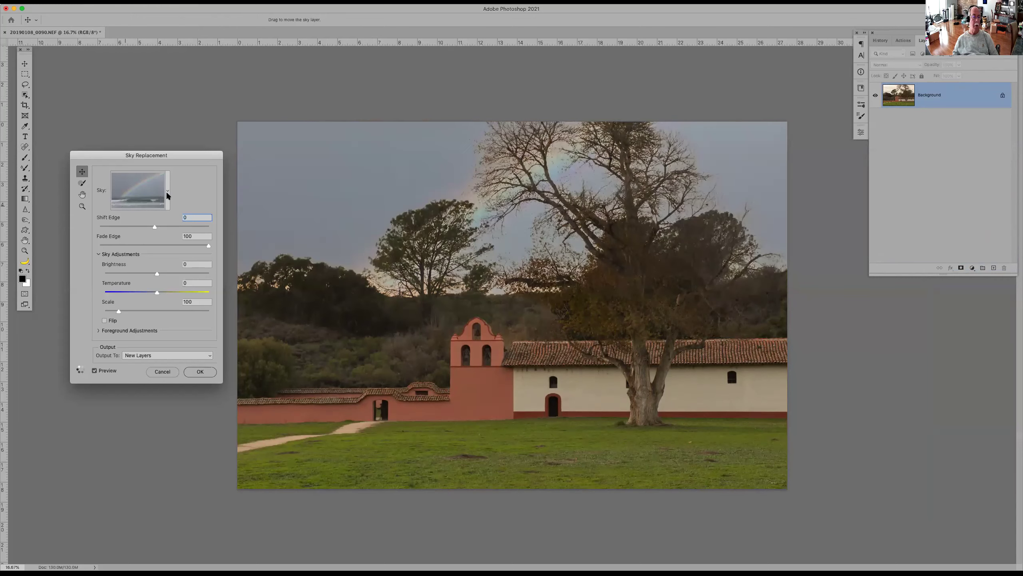
left_click(167, 192)
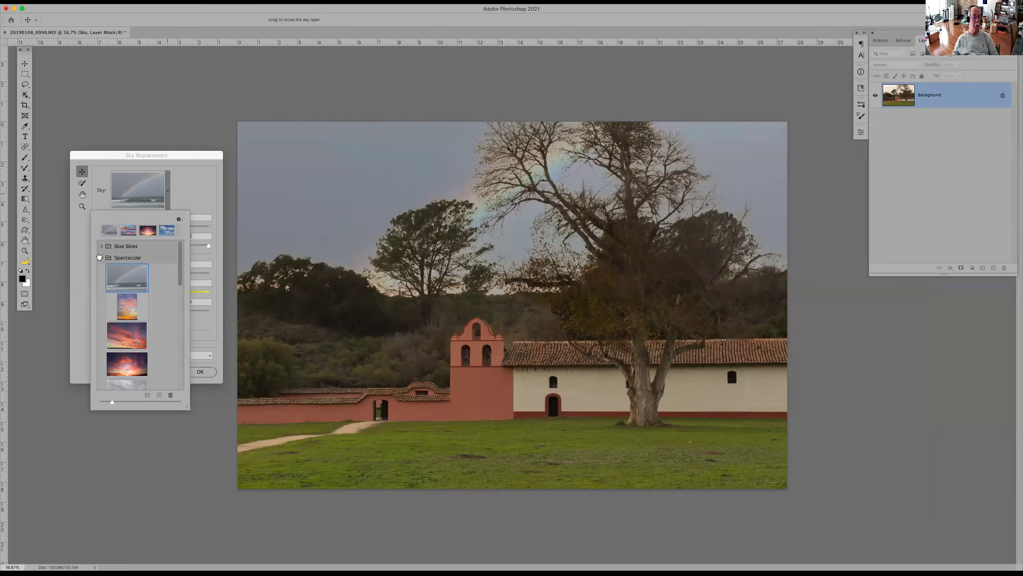
left_click(100, 257)
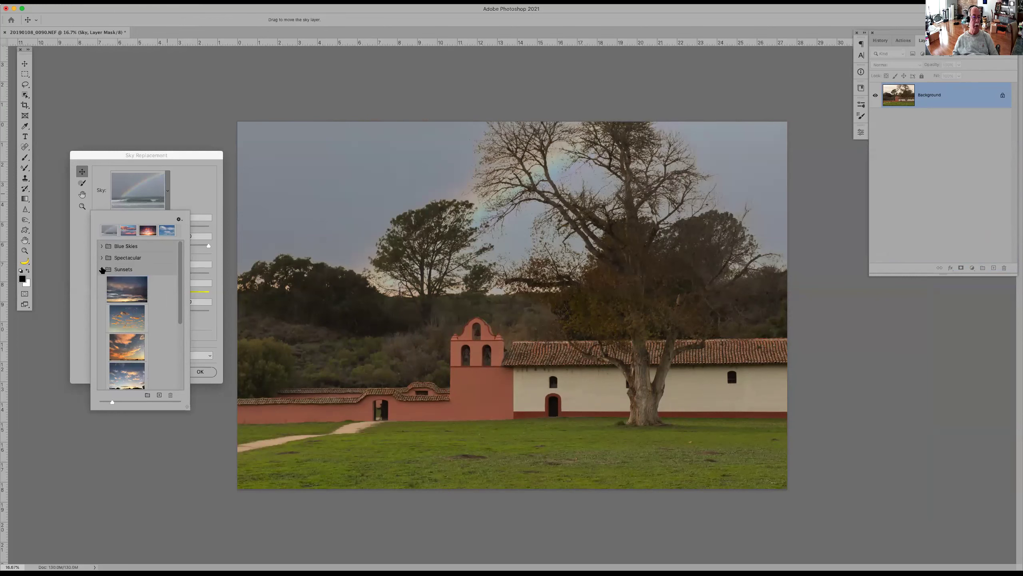
left_click(102, 269)
left_click(102, 246)
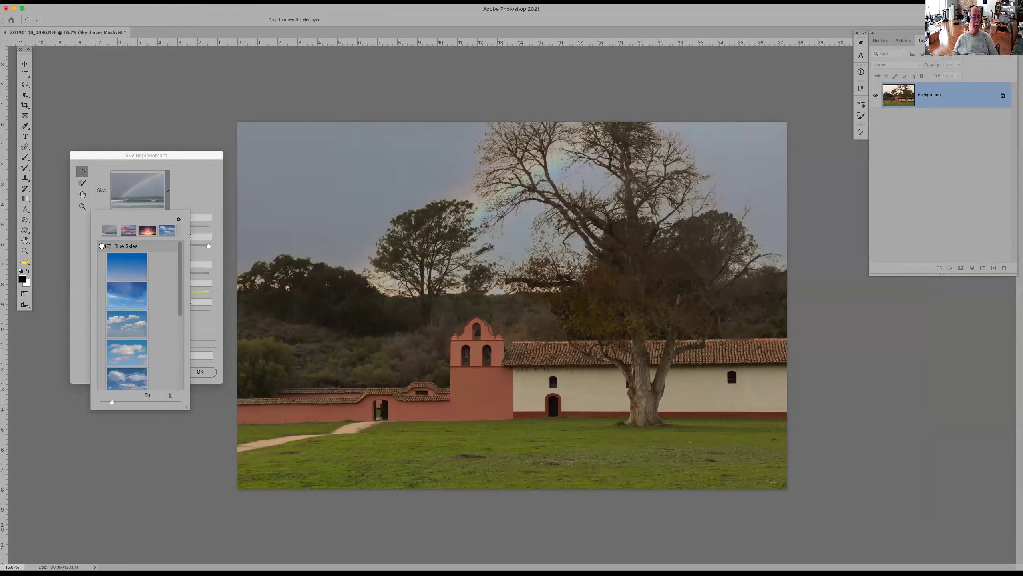
scroll(166, 302, "down", 3)
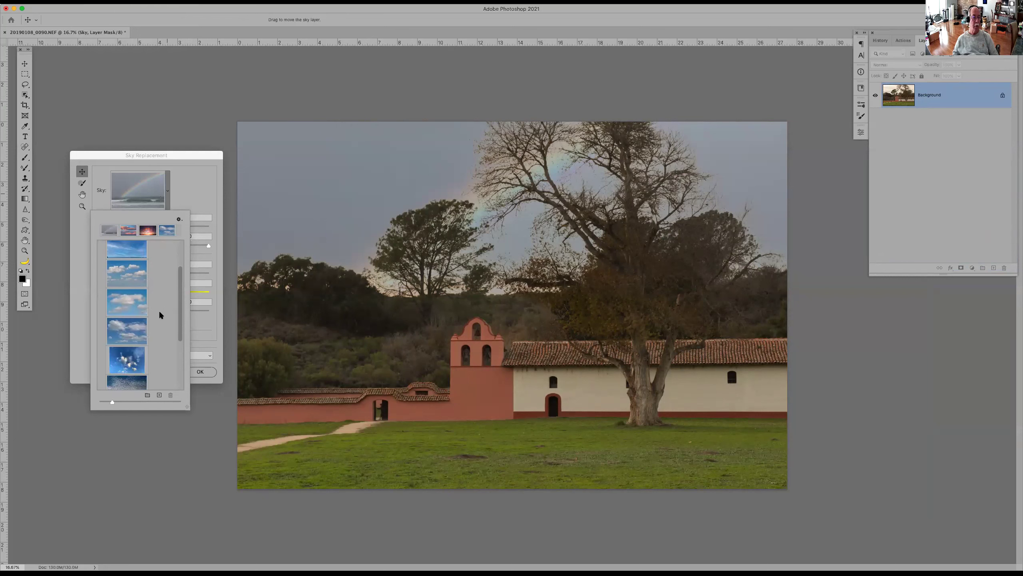
left_click(131, 333)
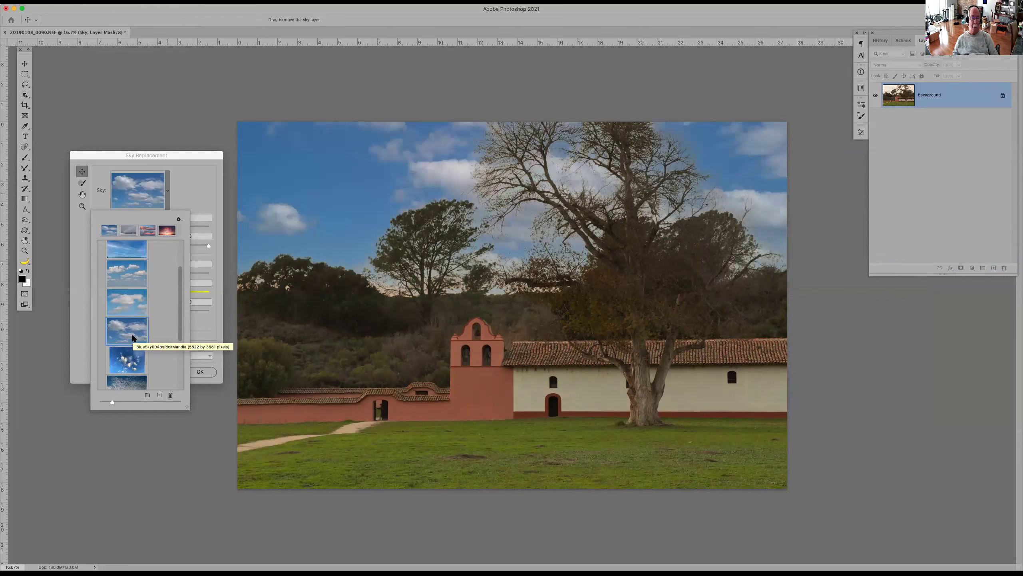
left_click(192, 201)
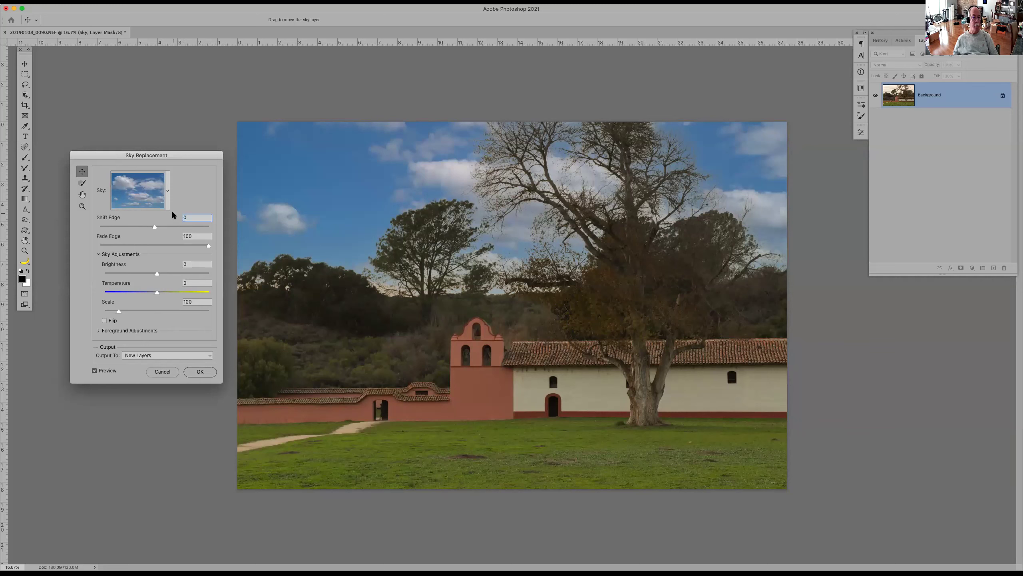
Step: Set the foreground Lighting Adjustment to 43 and Color Adjustment to 44, and Shift Edge to 59
left_click(99, 254)
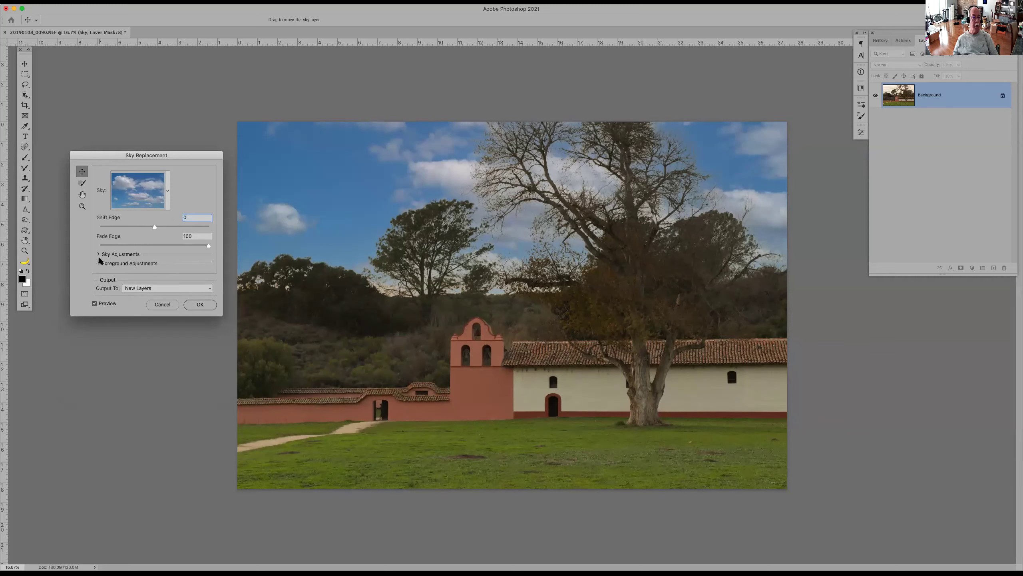
left_click(99, 263)
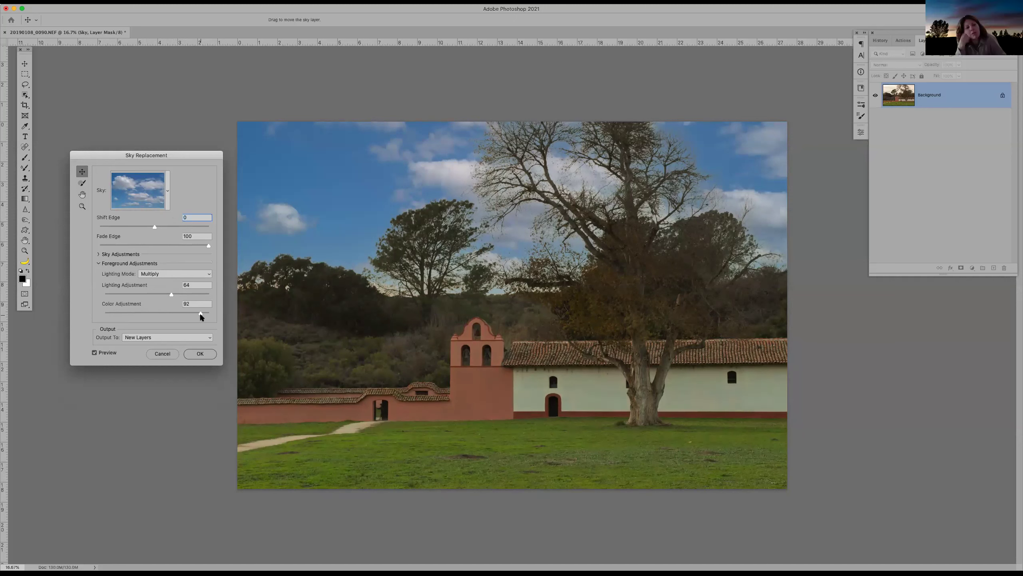
left_click_drag(201, 313, 185, 313)
mouse_move(152, 314)
left_mouse_down()
mouse_move(138, 292)
mouse_move(149, 294)
left_mouse_up()
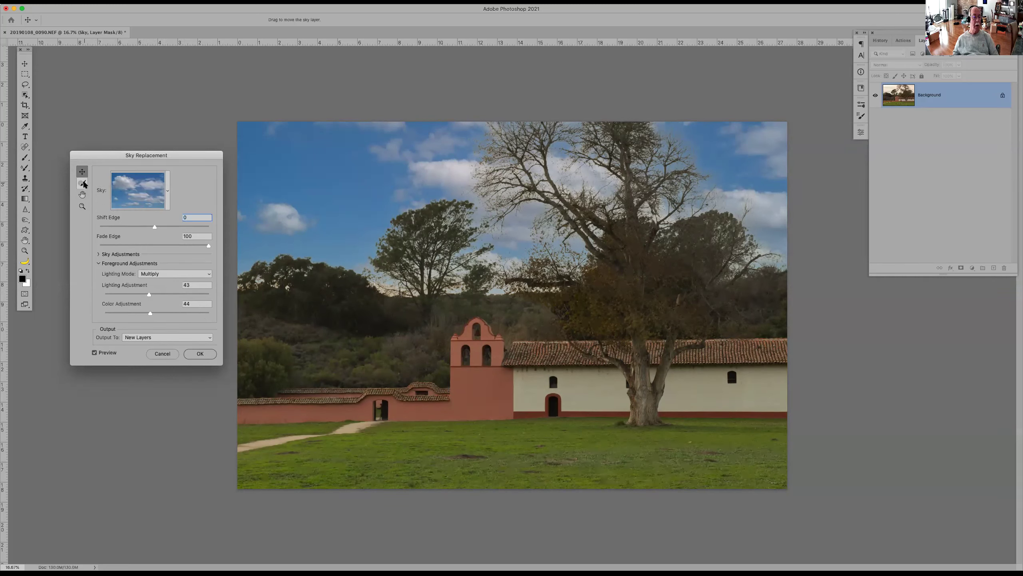
left_click_drag(154, 226, 179, 228)
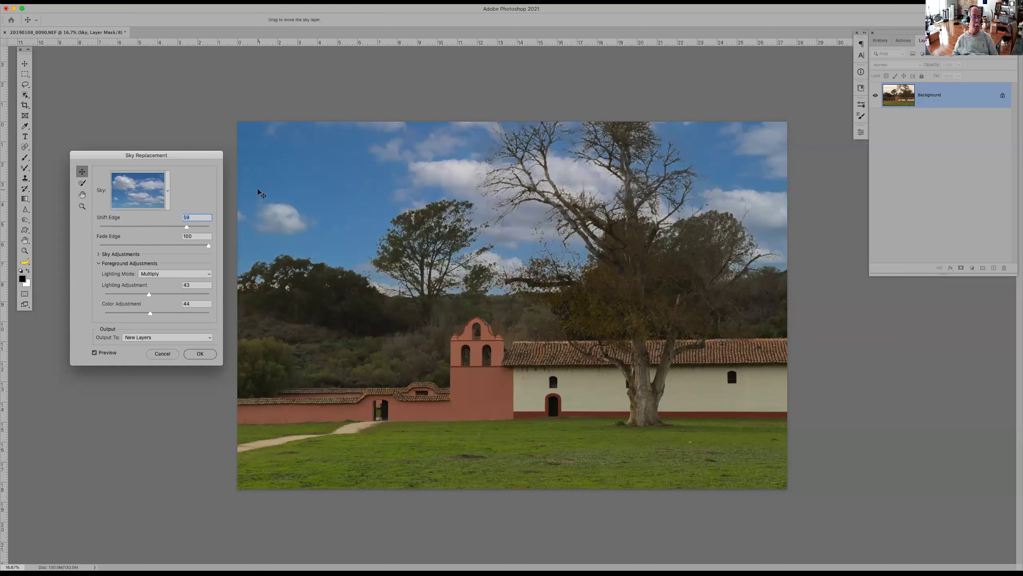
Step: Pick the Sky Brush in Sky Replacement and enlarge its size to 200
left_click(83, 183)
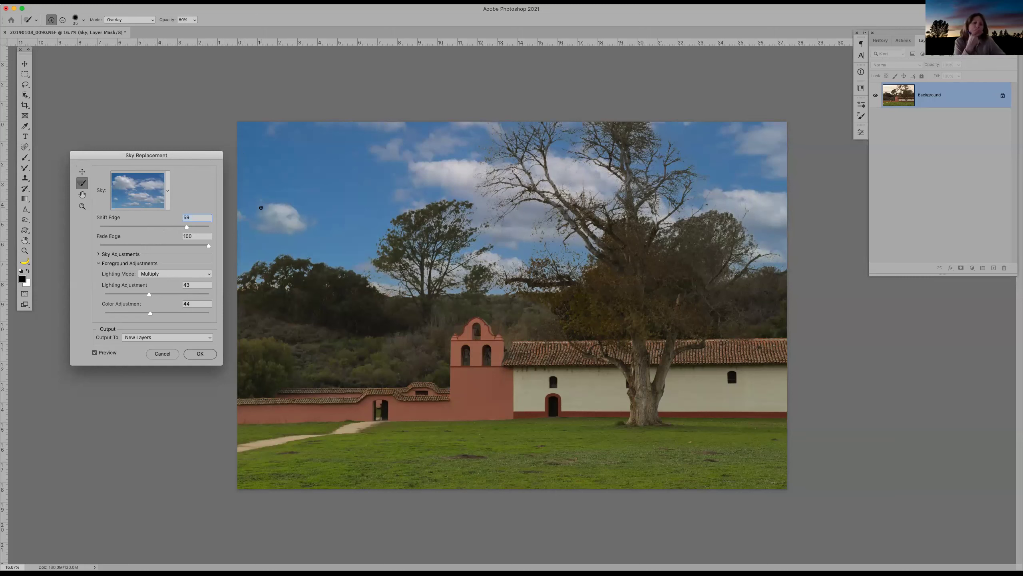
key("bracketright")
key("bracketright")
key("bracketright")
key("bracketright")
key("bracketright")
key("bracketright")
key("bracketright")
key("bracketright")
key("bracketright")
key("bracketright")
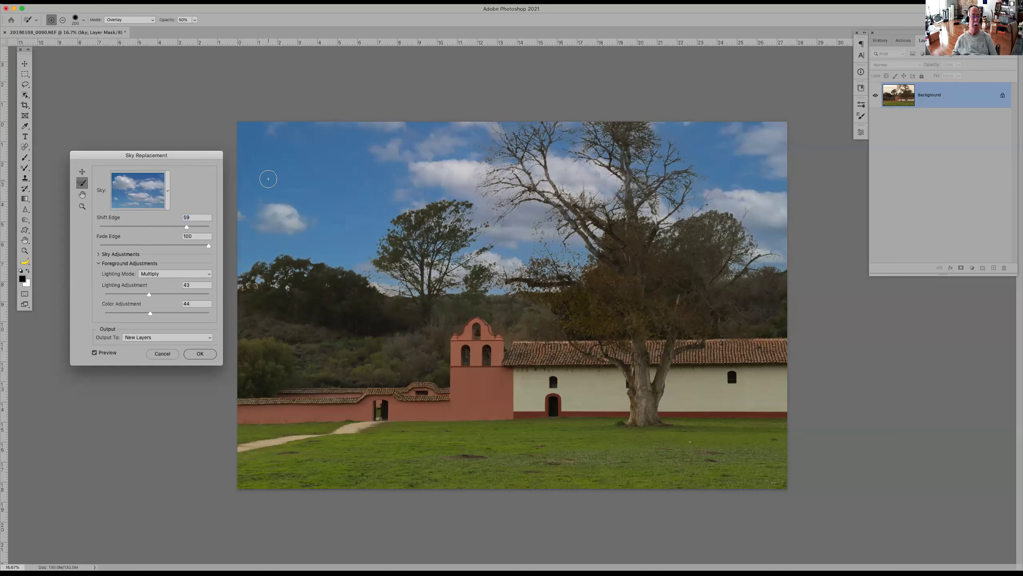
Step: Apply the blue sky replacement as new layers and collapse the resulting Sky Replacement Group
left_click(129, 182)
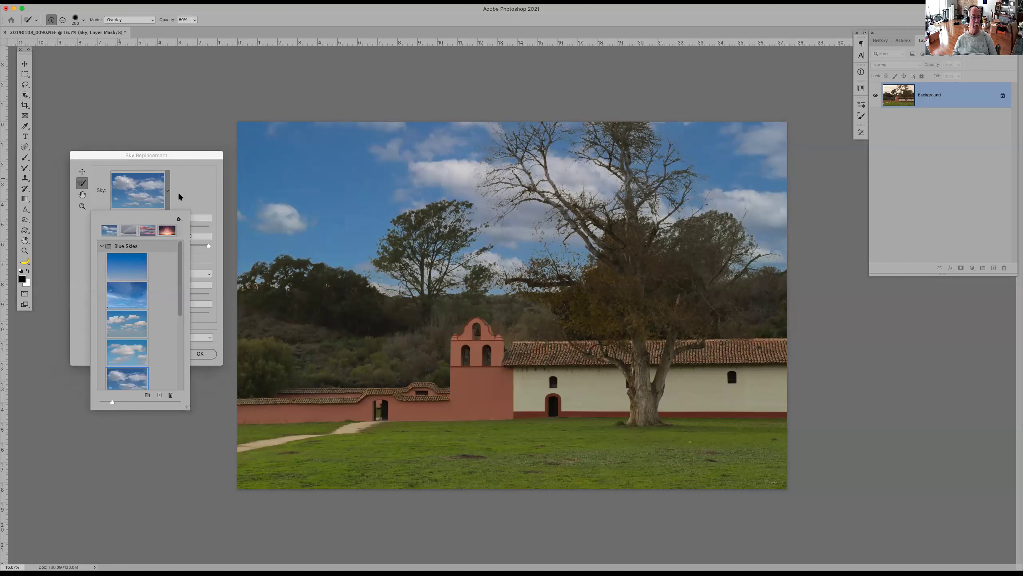
left_click(187, 162)
left_click(199, 353)
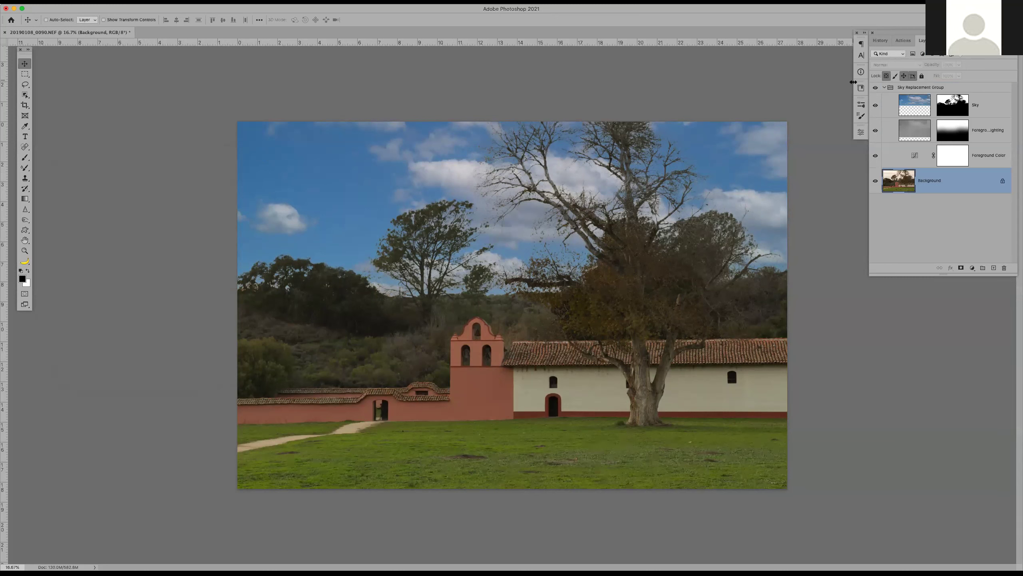
left_click(890, 89)
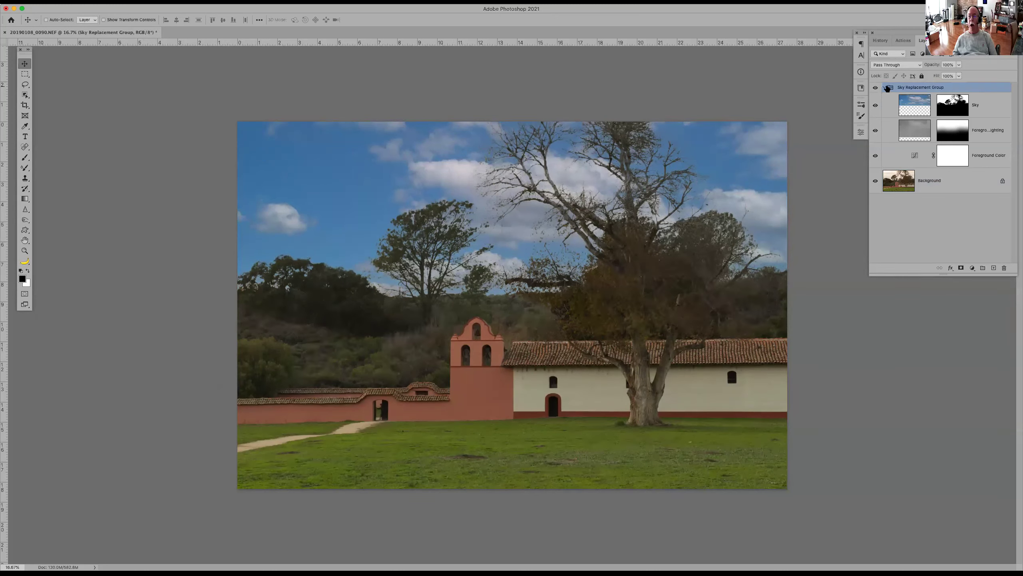
left_click(884, 88)
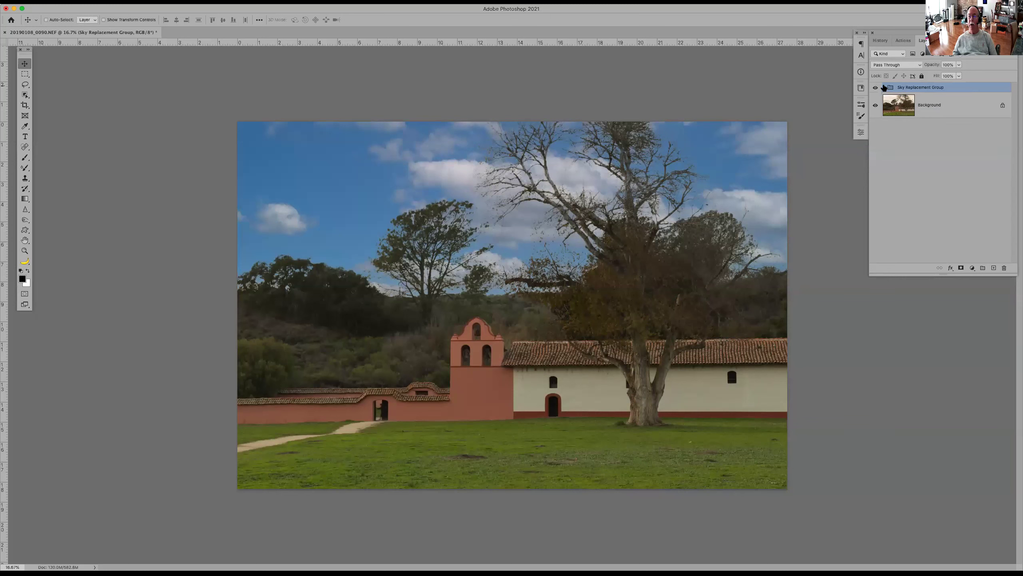
Step: Cool the Background layer with the Camera Raw Filter by setting Temperature to -28
left_click(937, 105)
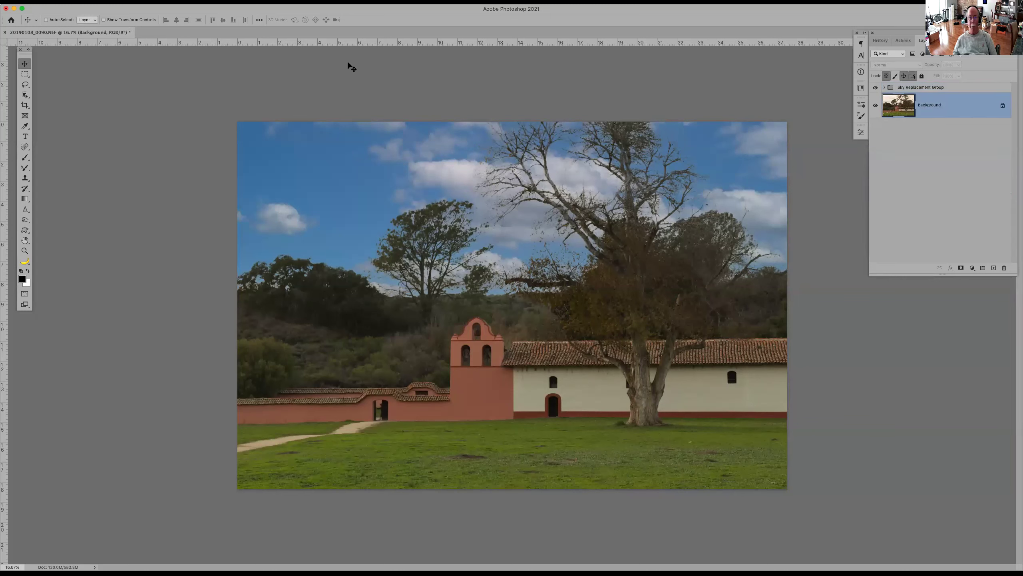
left_click(190, 1)
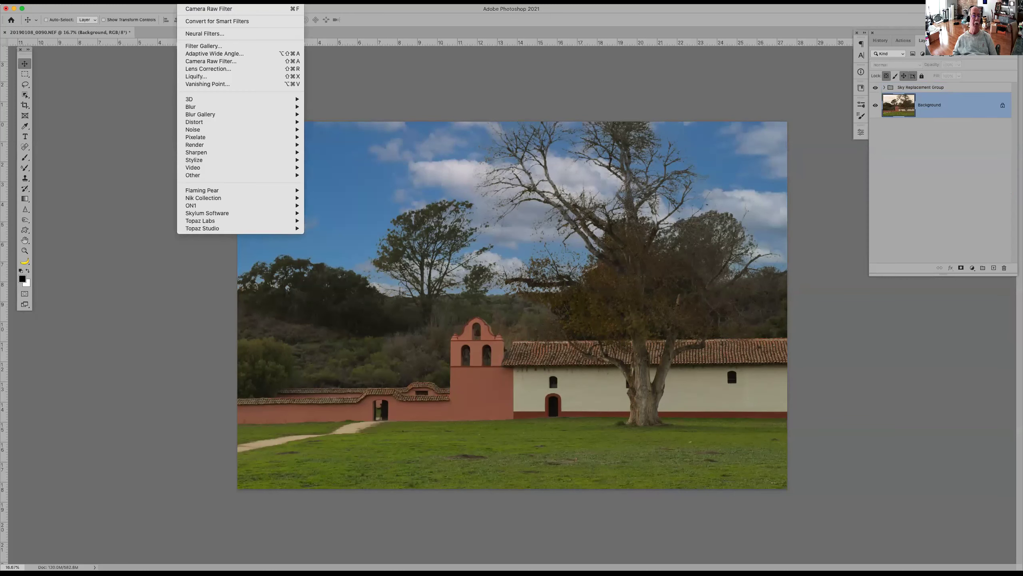
left_click(214, 61)
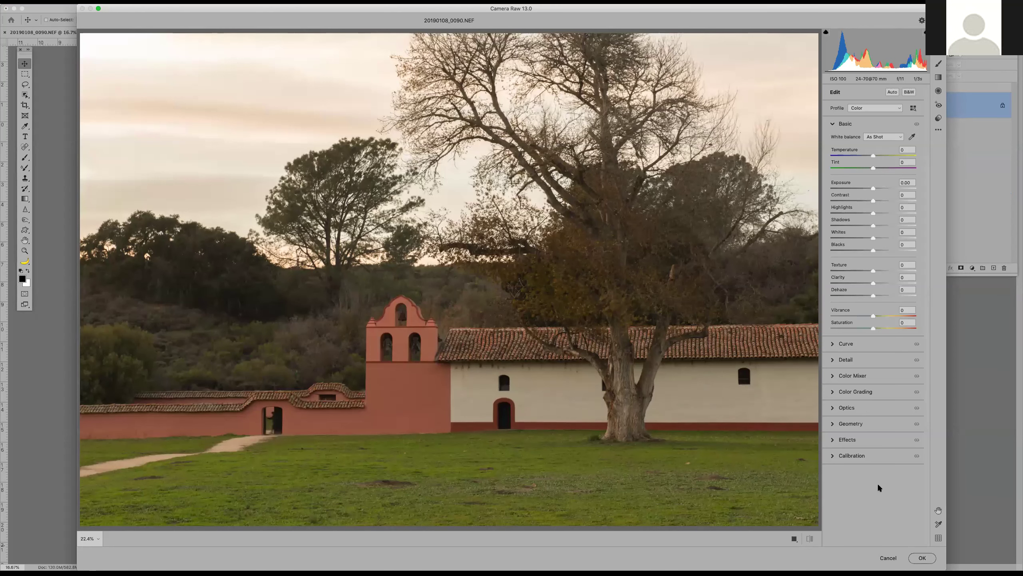
left_click(862, 155)
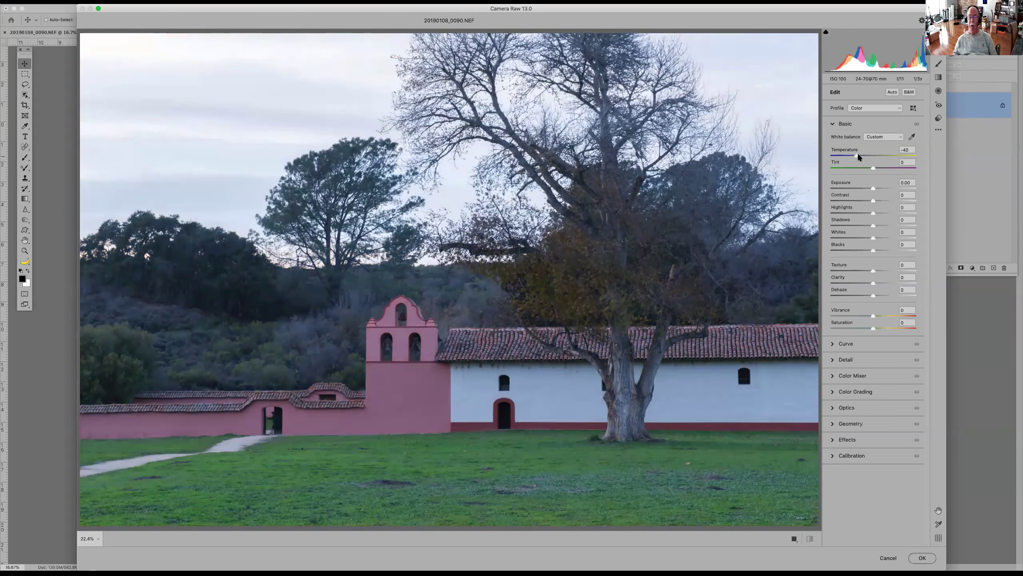
left_click_drag(863, 156, 861, 156)
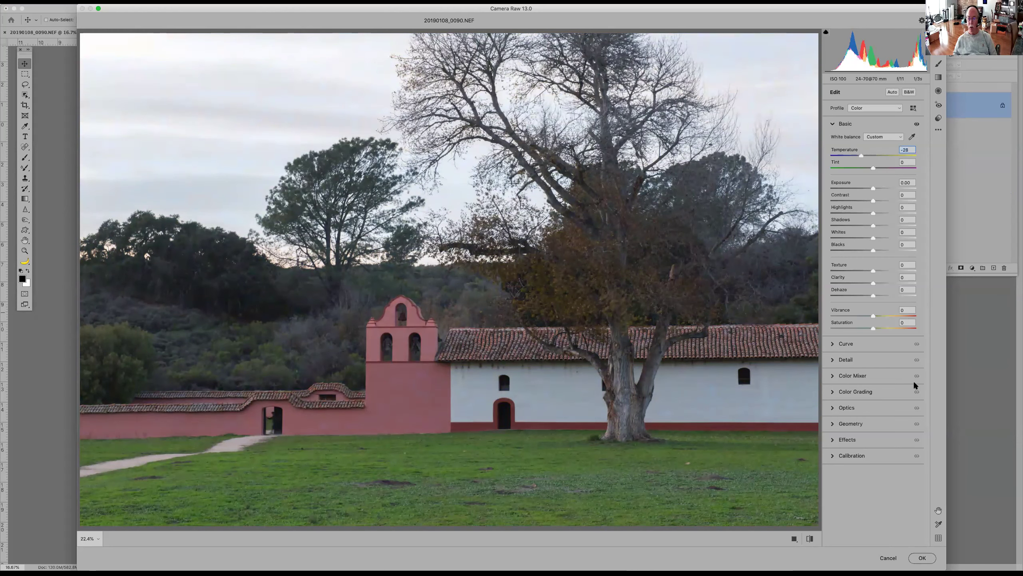
left_click(919, 559)
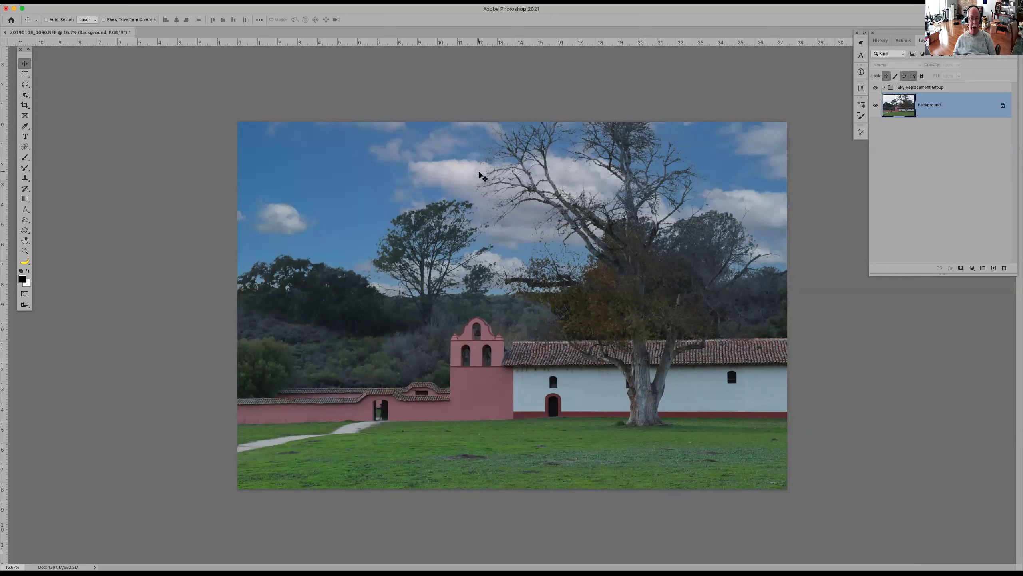
Step: Examine the sky edge around the tree branches up close, and return to the whole mission photo
key("z")
left_click_drag(453, 172, 582, 273)
scroll(539, 214, "up", 3)
scroll(539, 213, "up", 3)
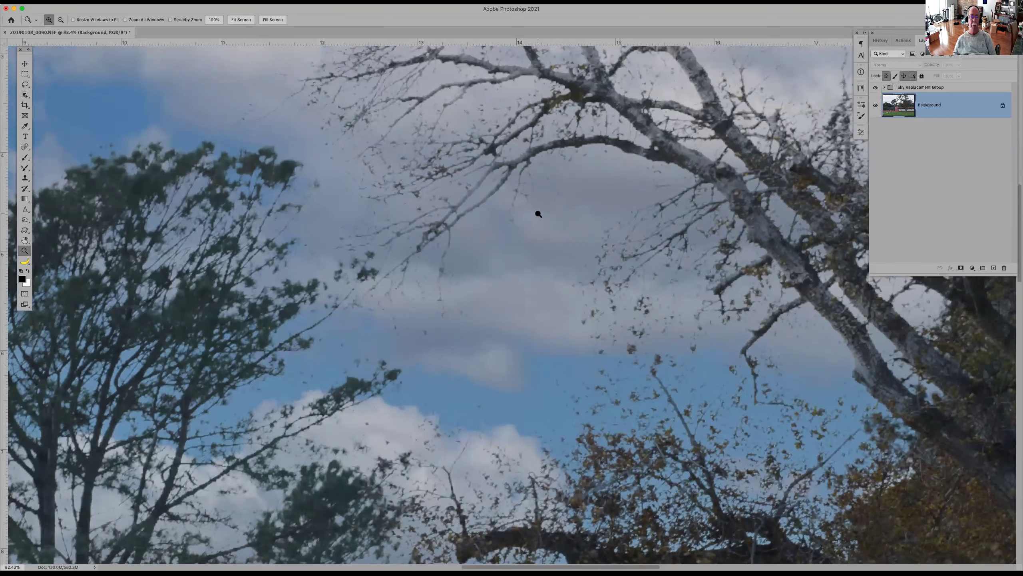
scroll(539, 214, "up", 1)
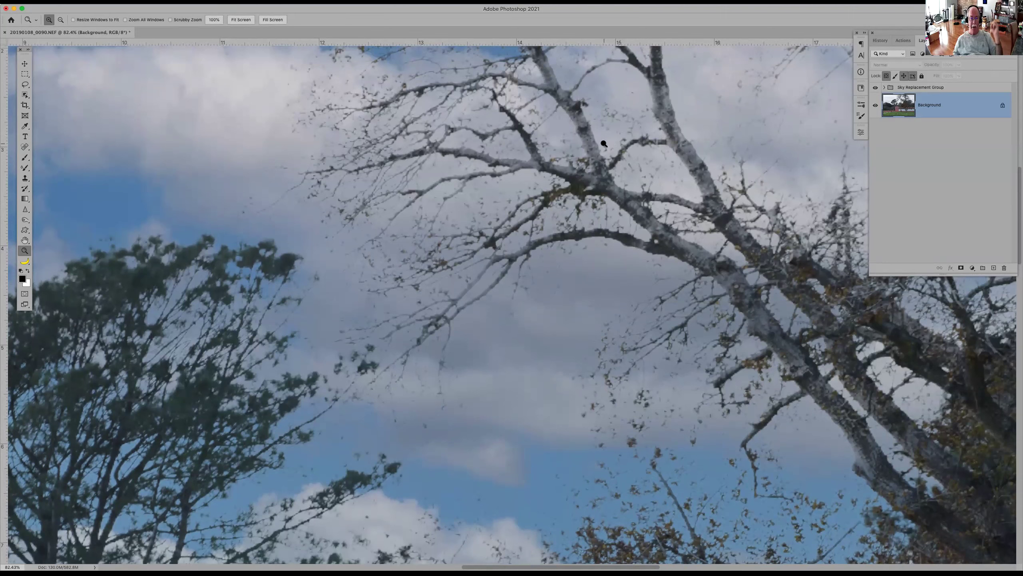
key("super+0")
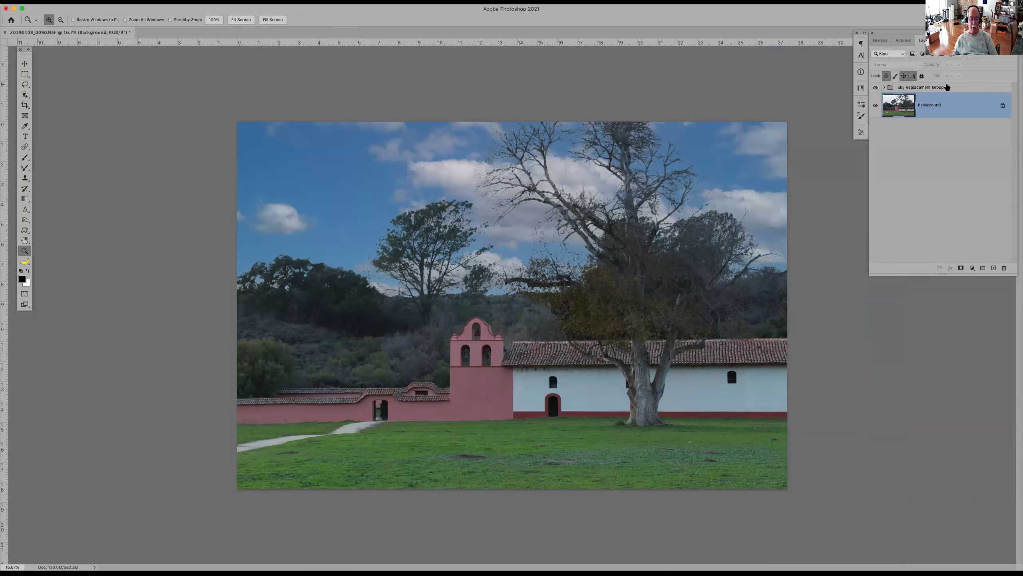
Step: Close the mission photo without saving and open the portrait-format space shuttle photo with the flagpole
key("super+w")
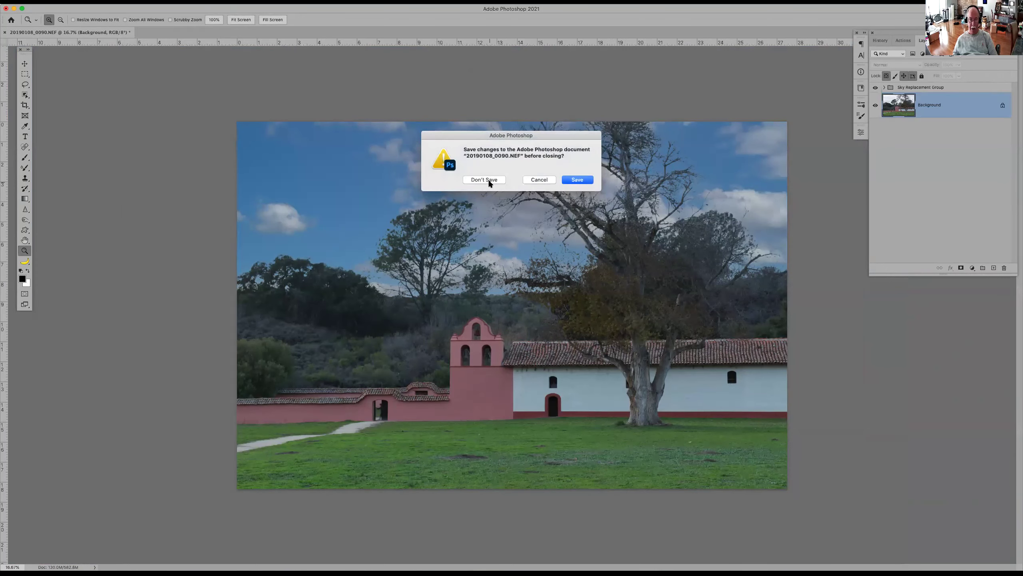
left_click(489, 184)
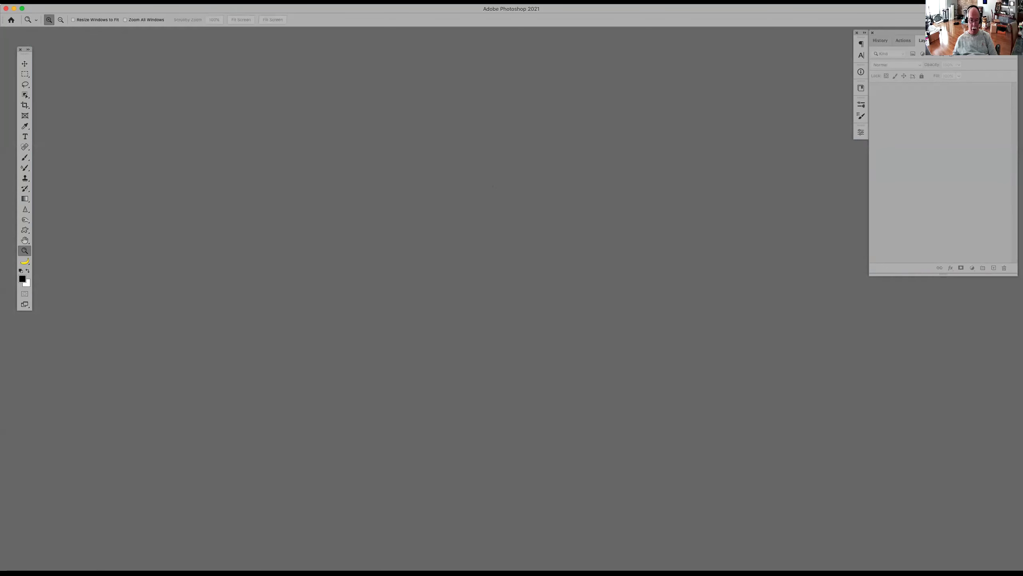
left_click(448, 556)
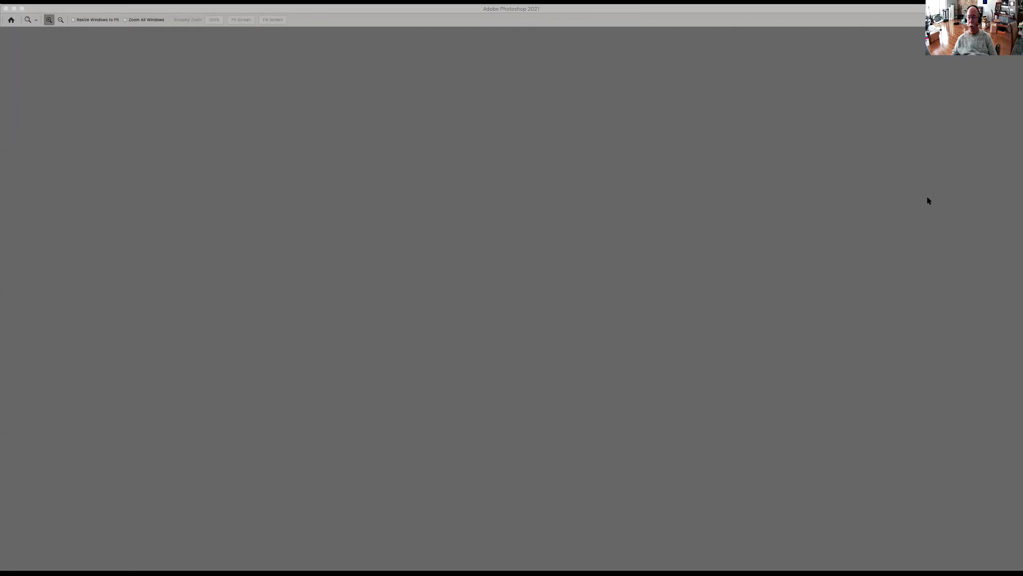
double_click(931, 137)
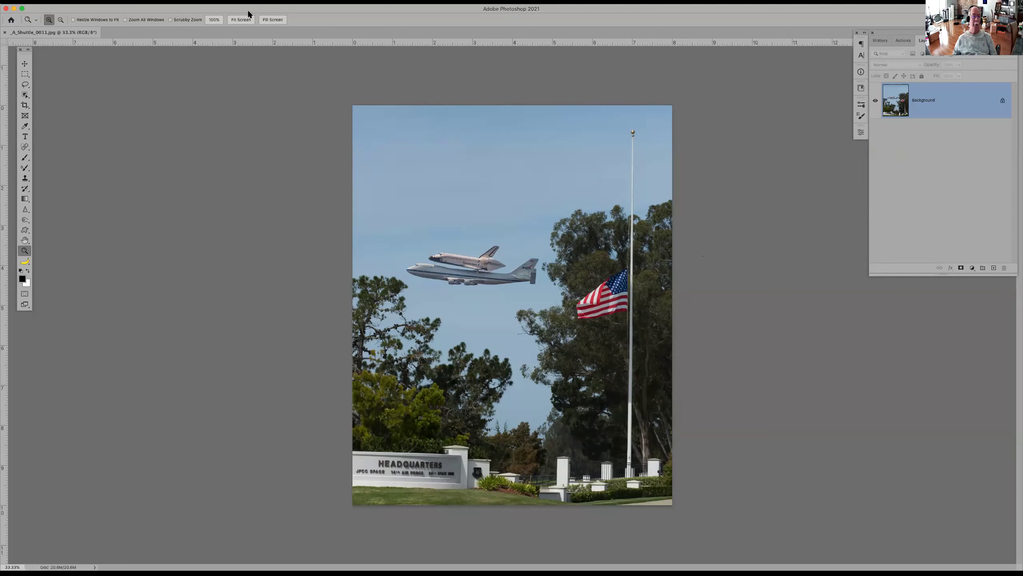
Step: Replace the shuttle photo's sky with the purple and orange sunset from the recent skies, output to new layers
left_click(97, 2)
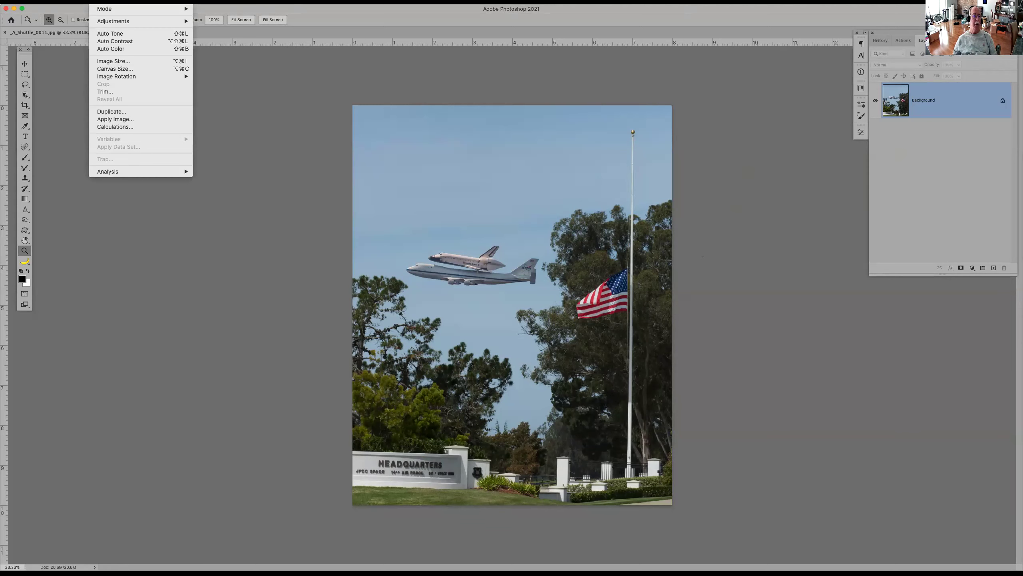
mouse_move(81, 2)
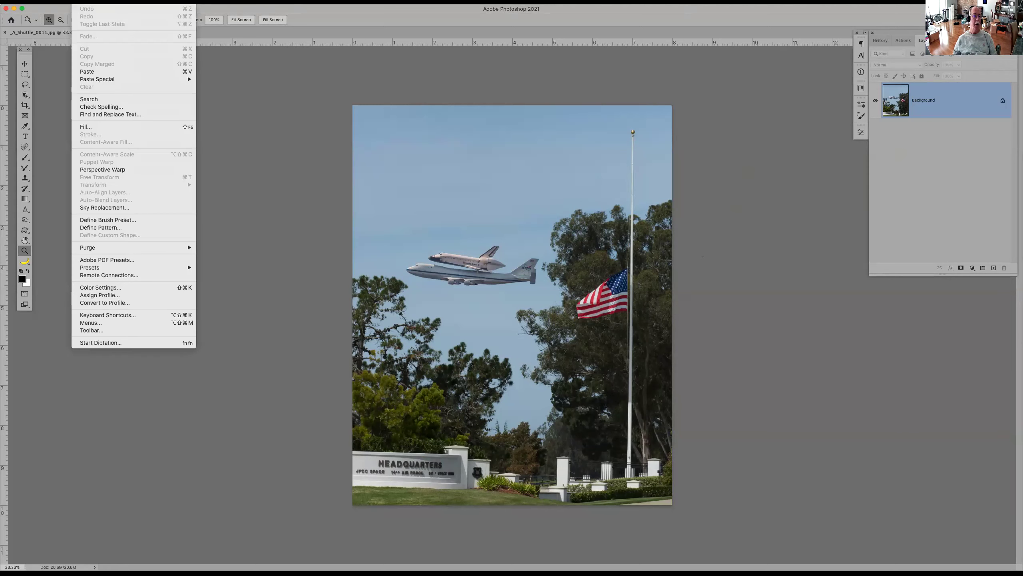
left_click(108, 207)
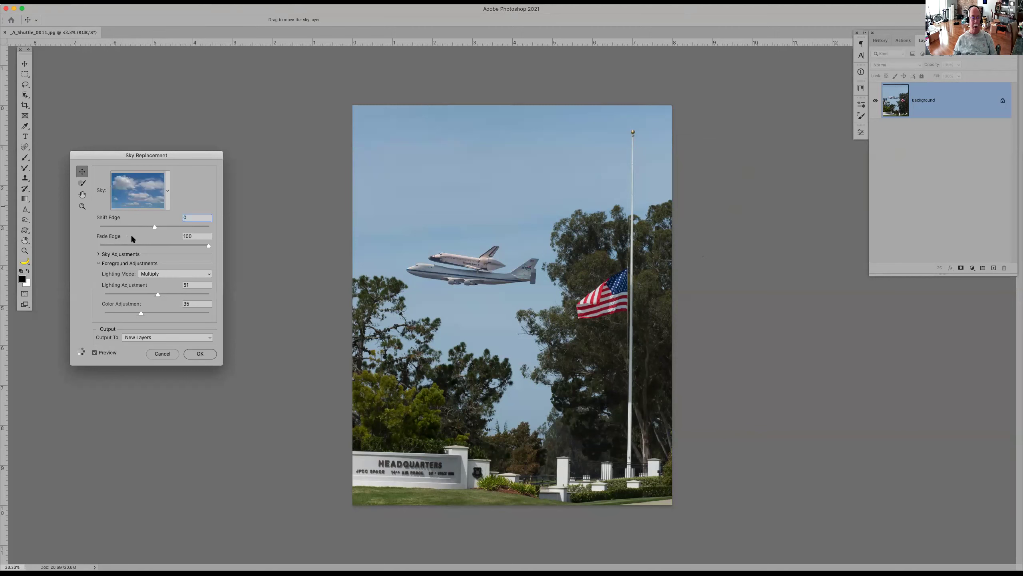
left_click(168, 188)
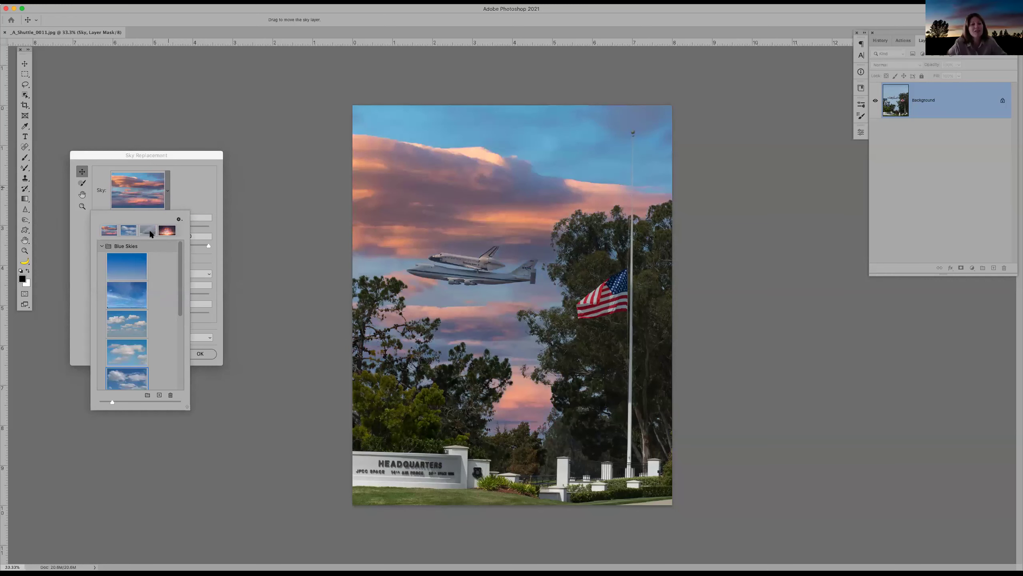
left_click(165, 233)
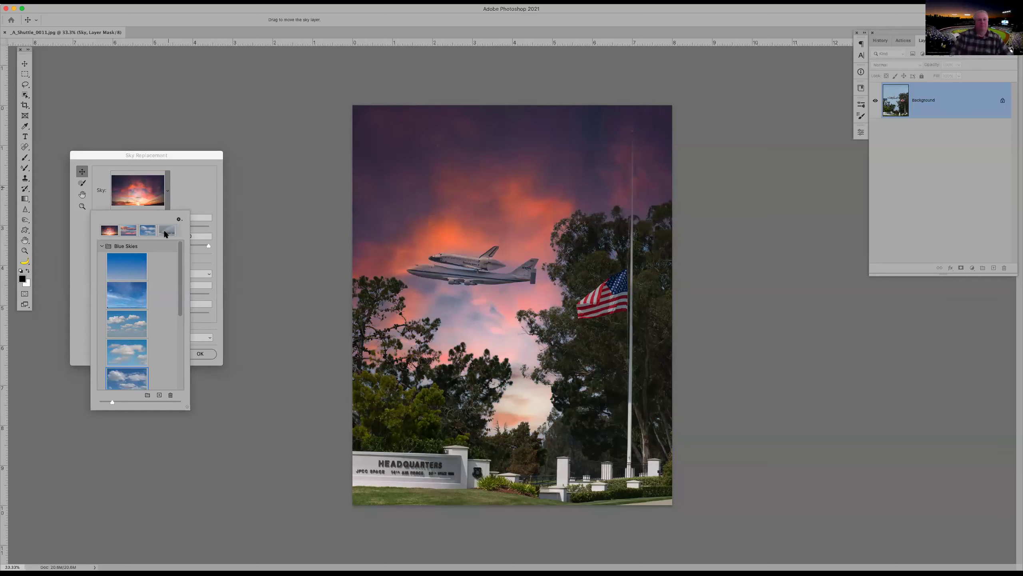
left_click(198, 173)
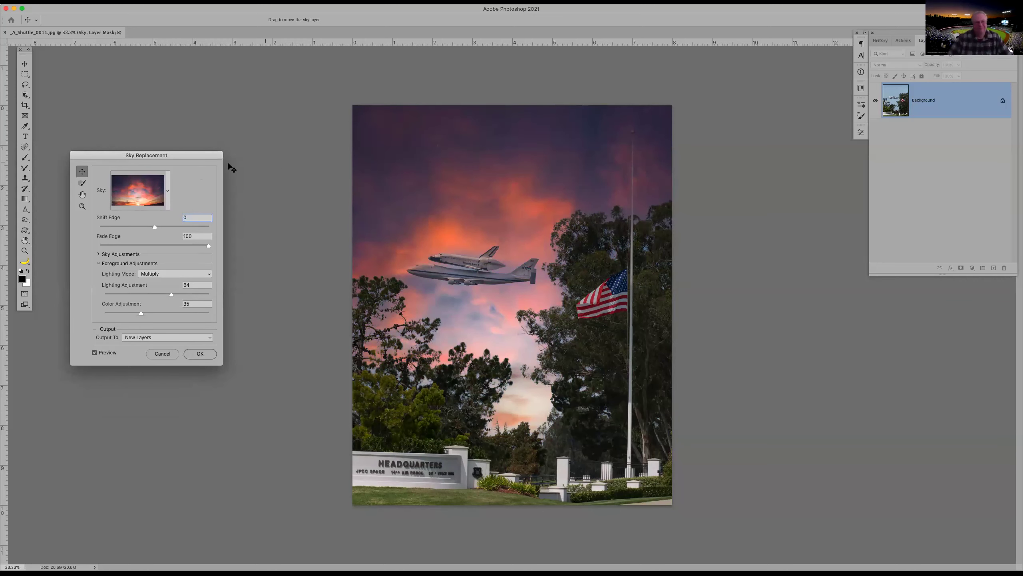
left_click(213, 353)
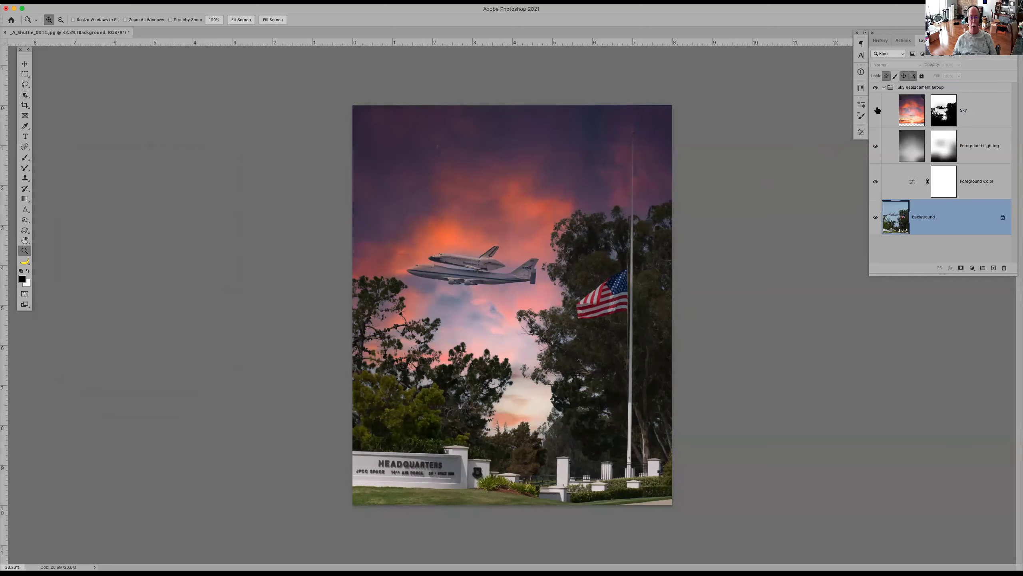
Step: Toggle the Sky, Foreground Lighting and Foreground Color layers to examine each one's effect, and collapse the Sky Replacement Group
left_click(877, 110)
left_click(875, 147)
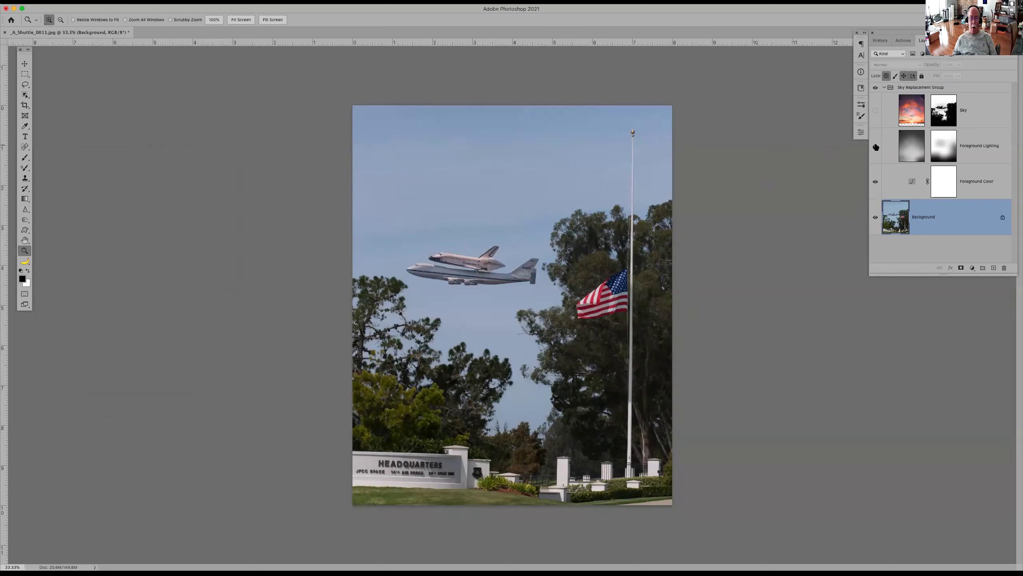
left_click(875, 147)
left_click(876, 181)
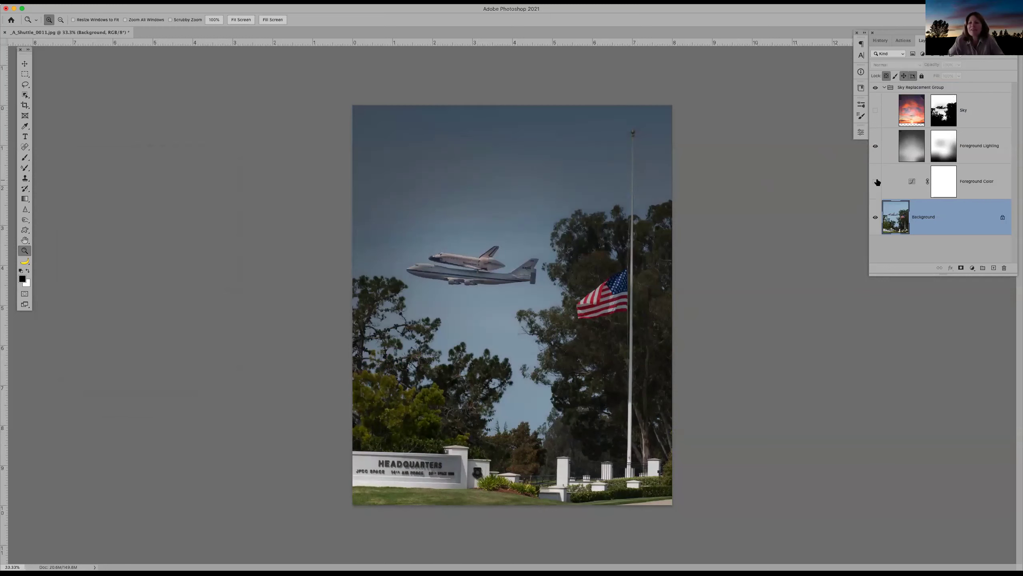
left_click(876, 182)
left_click(876, 110)
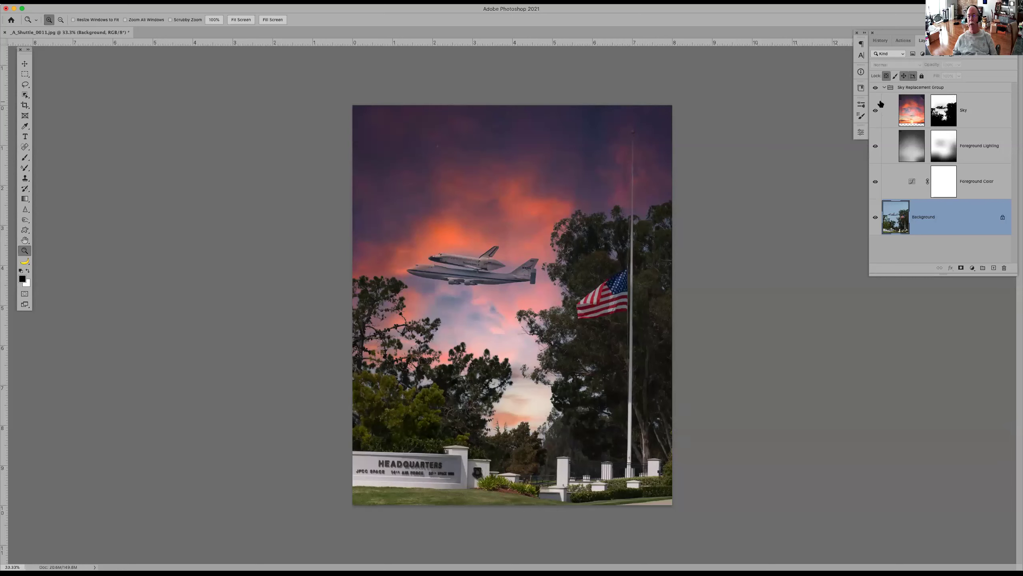
left_click(883, 88)
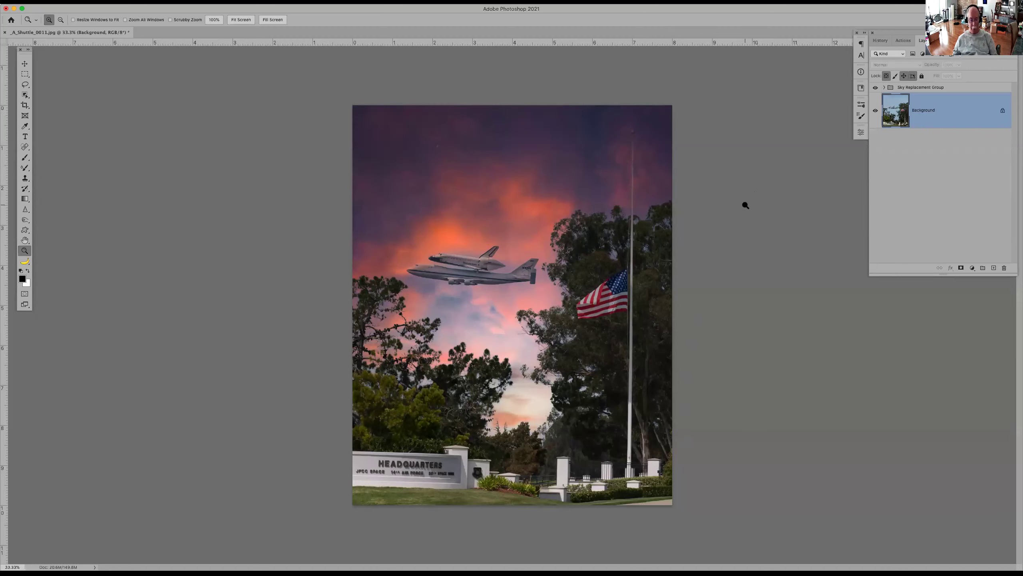
Step: Close the shuttle photo without saving its changes and switch away from Photoshop
key("super+w")
key("super+d")
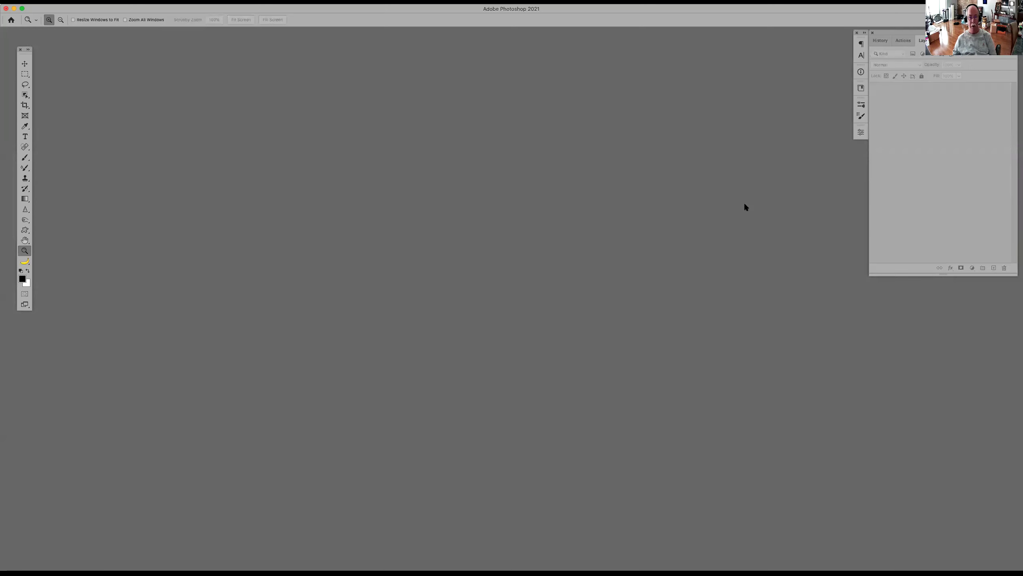
key("super+Tab")
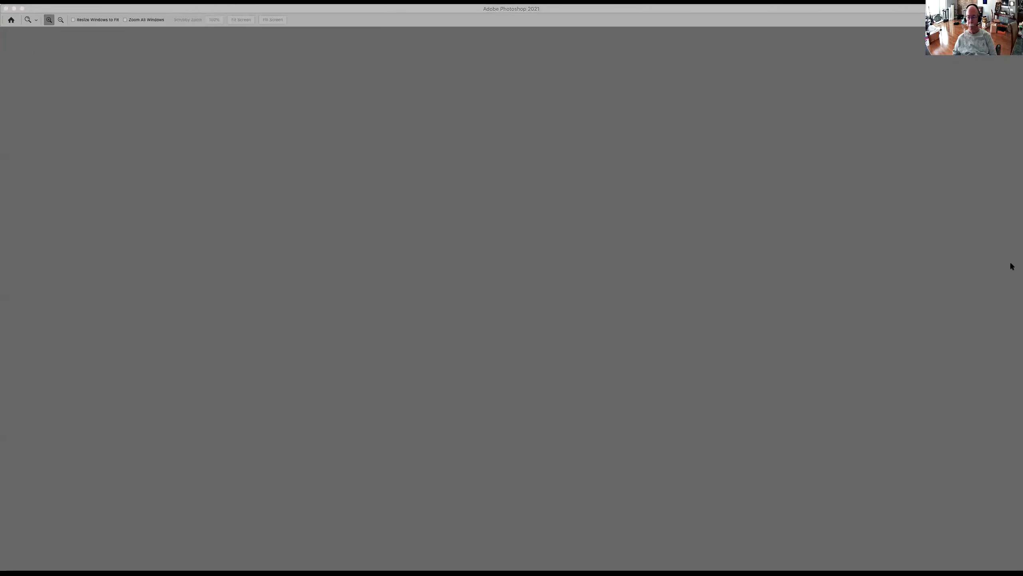
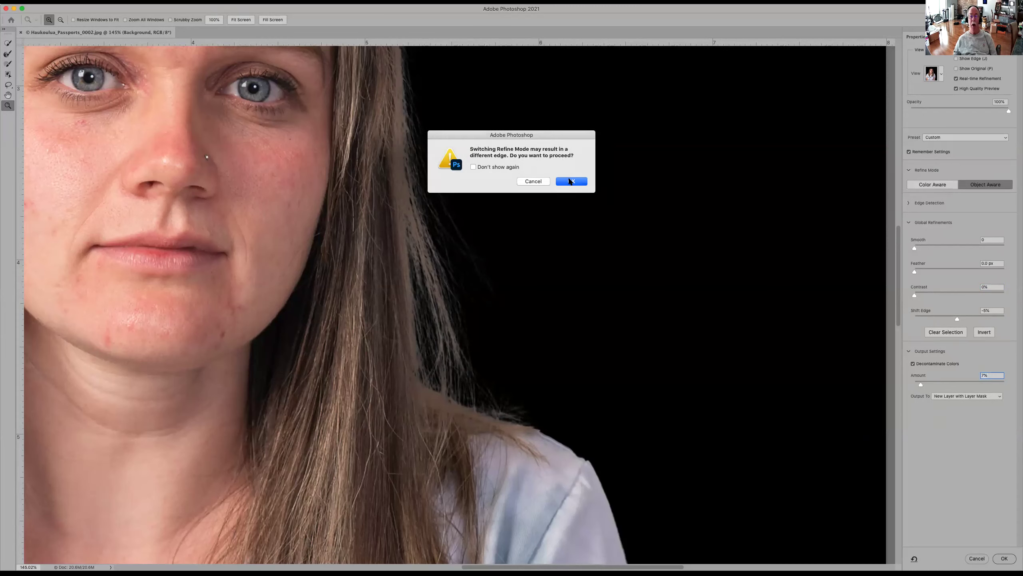
Step: Switch the refine mode back and forth between Color Aware and Object Aware to compare the portrait's hair edges
left_click(570, 181)
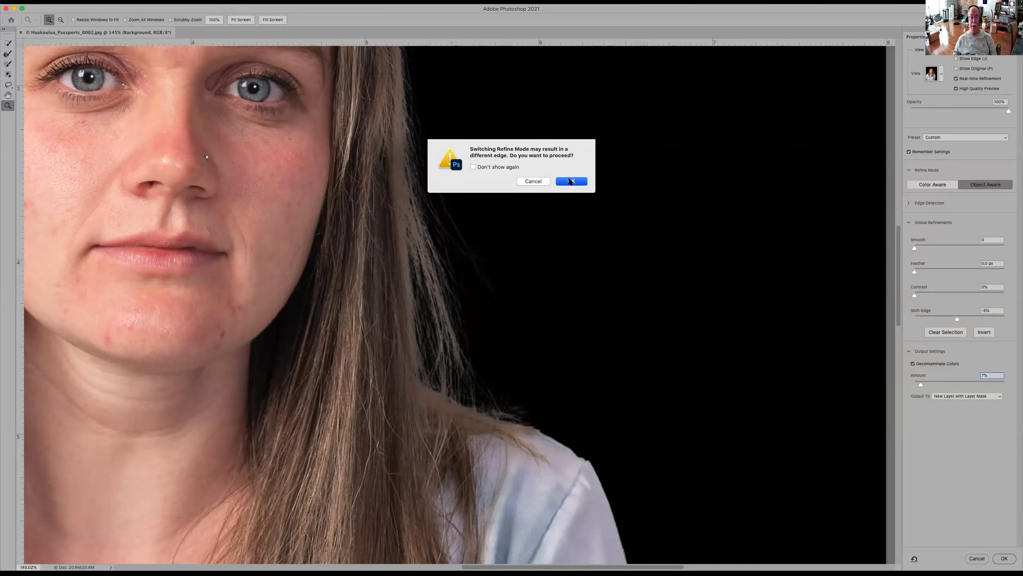
left_click(934, 185)
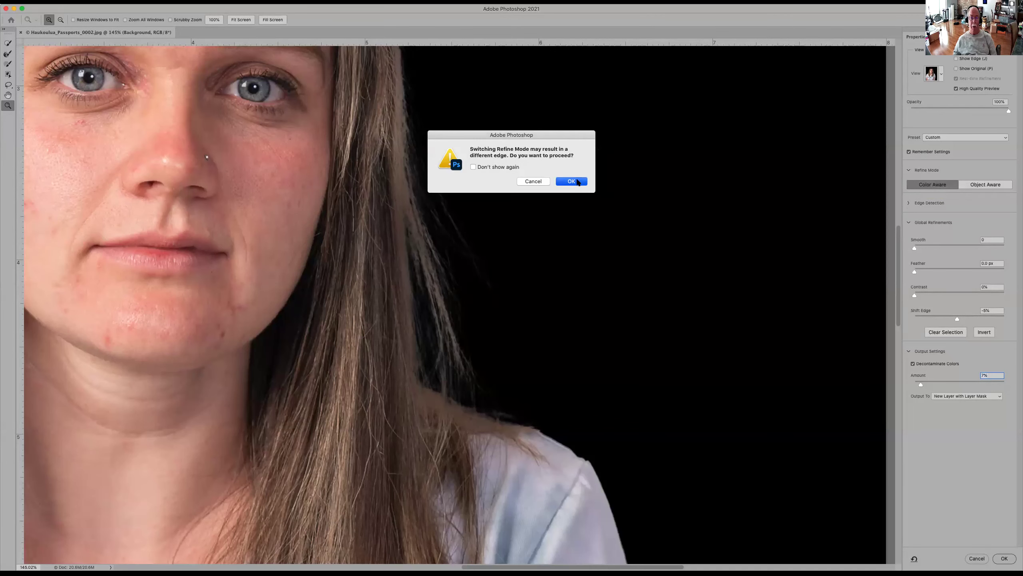
key("Return")
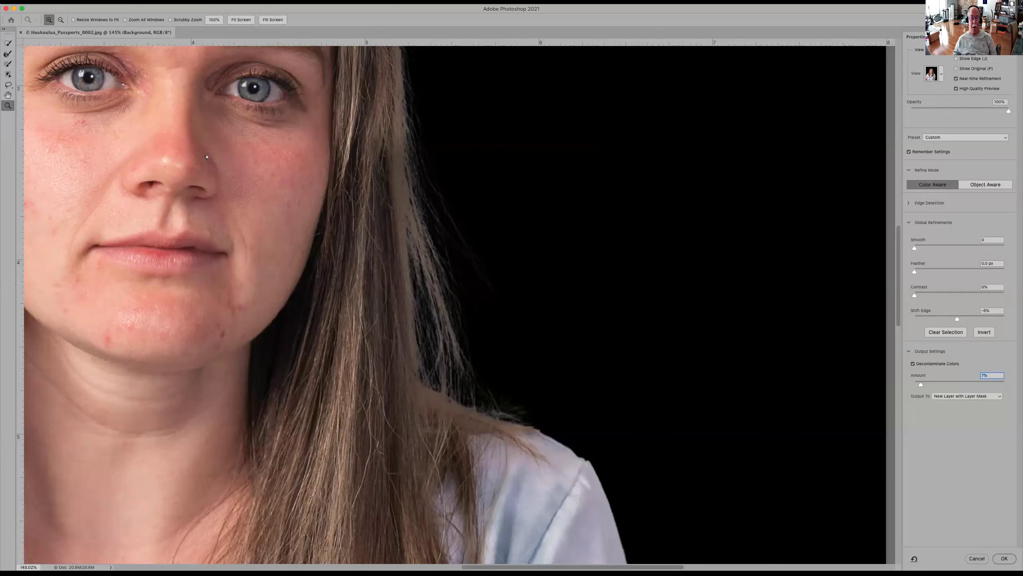
left_click(985, 187)
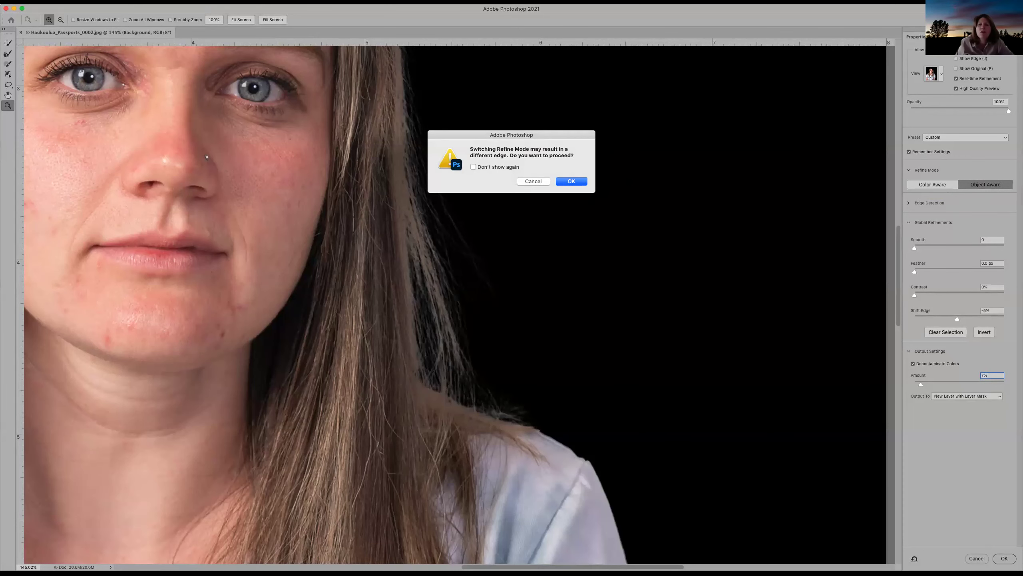
left_click(575, 182)
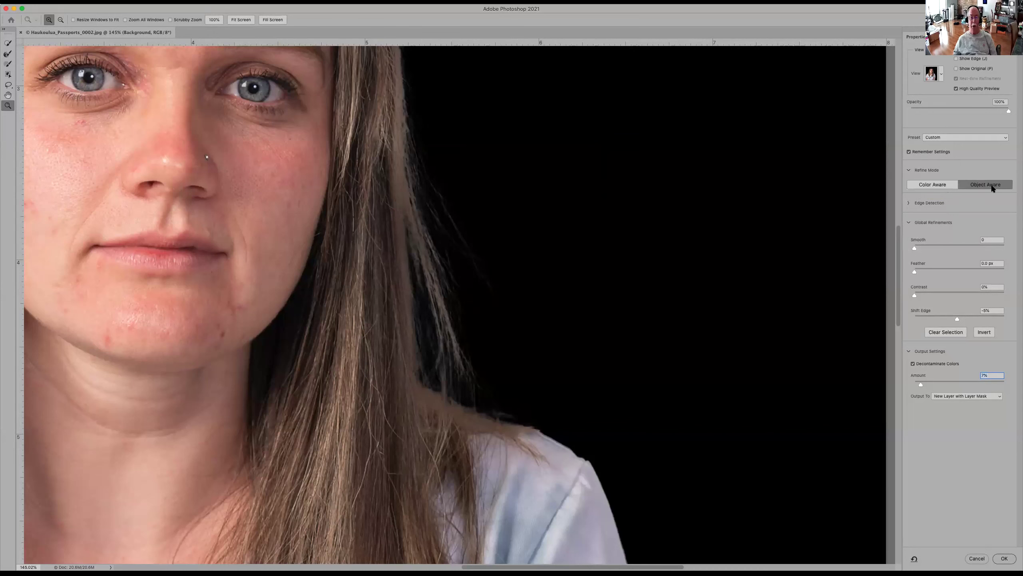
left_click(936, 186)
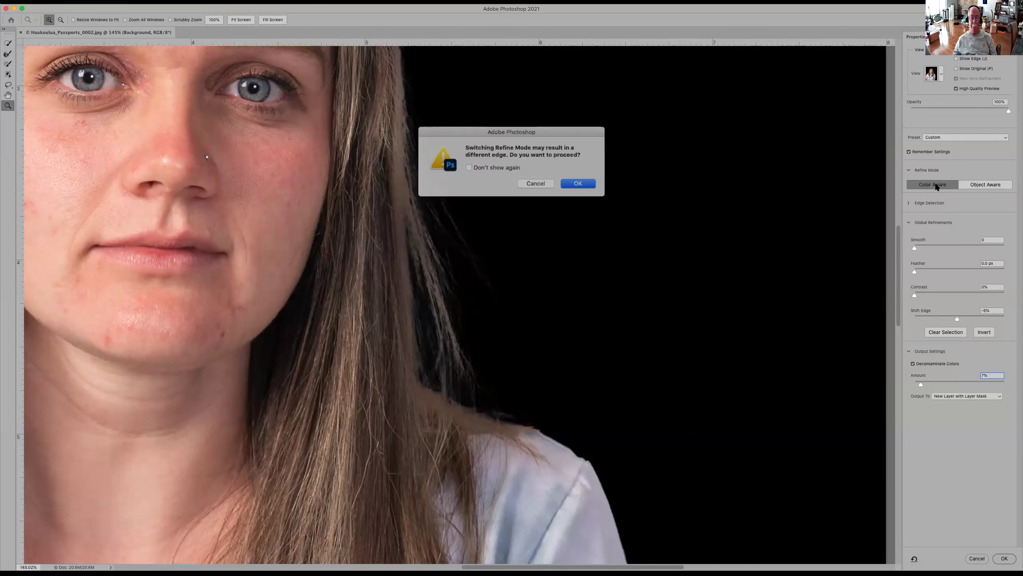
left_click(569, 182)
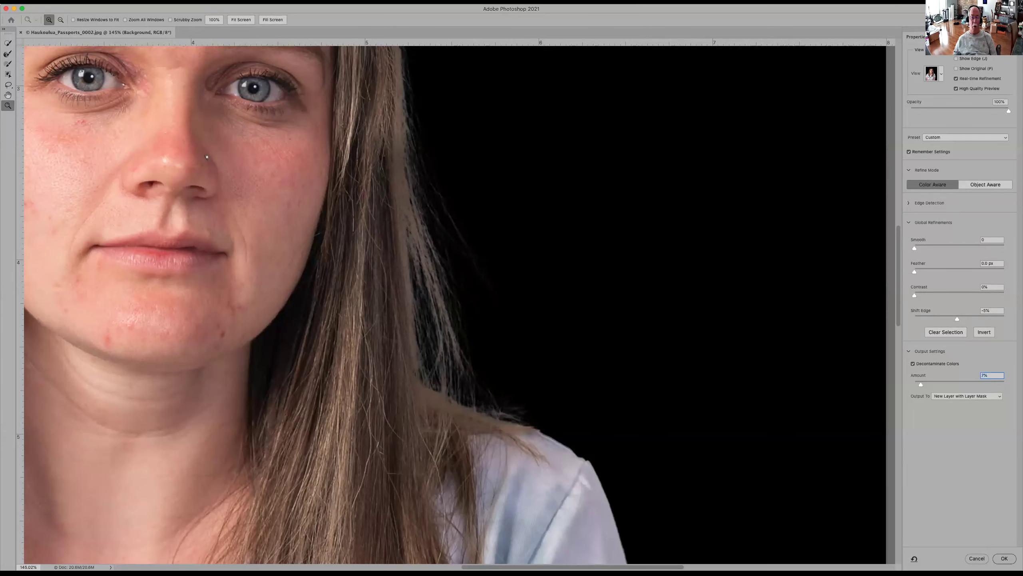
Step: Examine the loose hair strands above the shoulder close up and switch the refine mode to Object Aware
left_click_drag(362, 181, 612, 433)
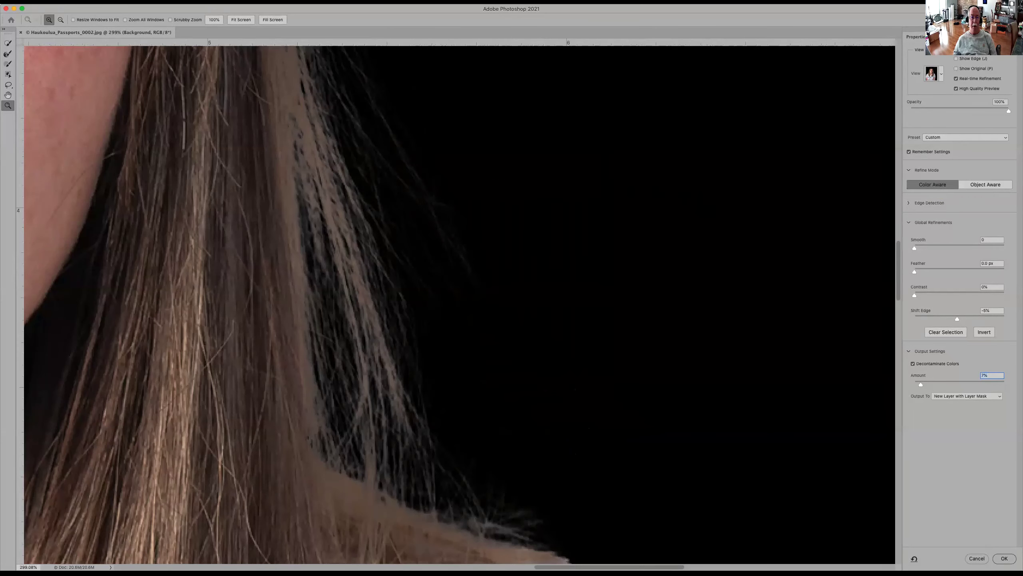
left_click(983, 186)
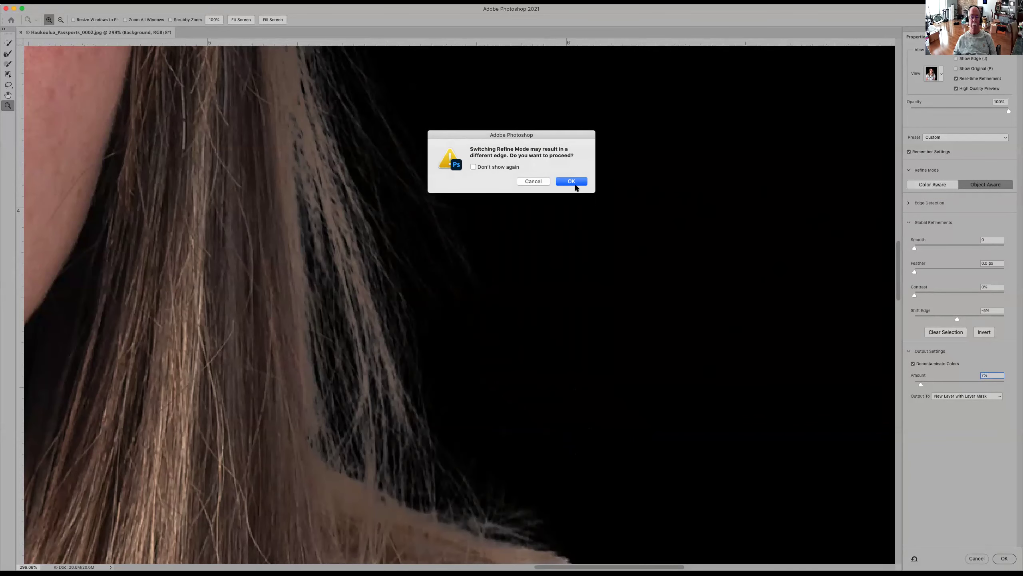
left_click(571, 182)
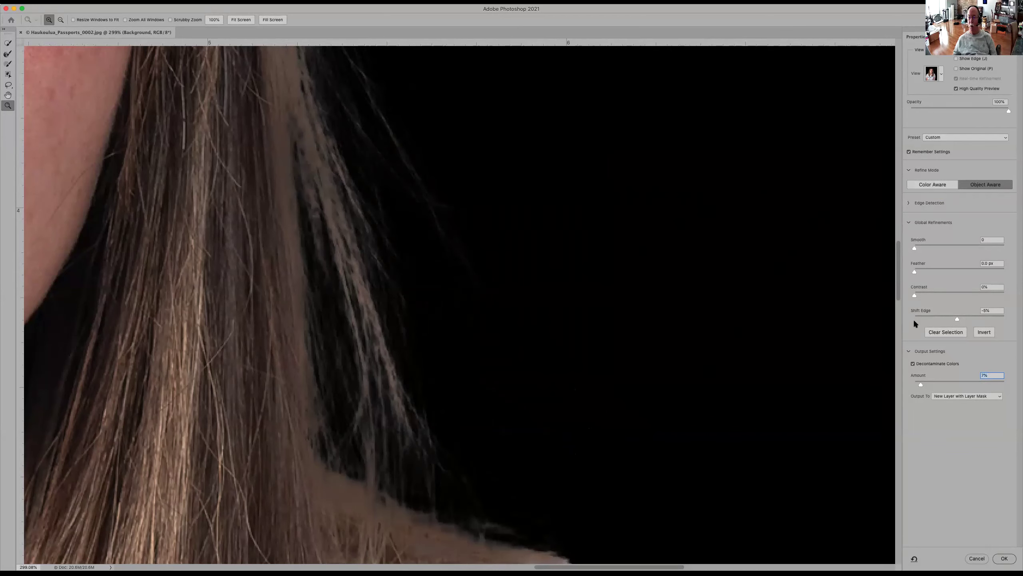
Step: Fine-tune the Shift Edge amount and output the refined selection to a new layer with layer mask
left_click_drag(959, 318, 962, 318)
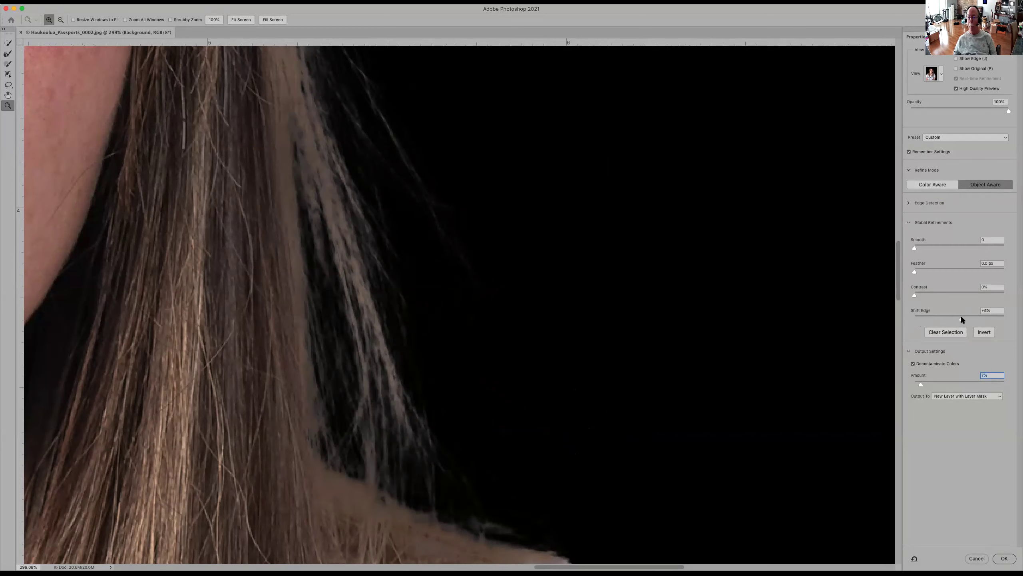
key("shift+Tab")
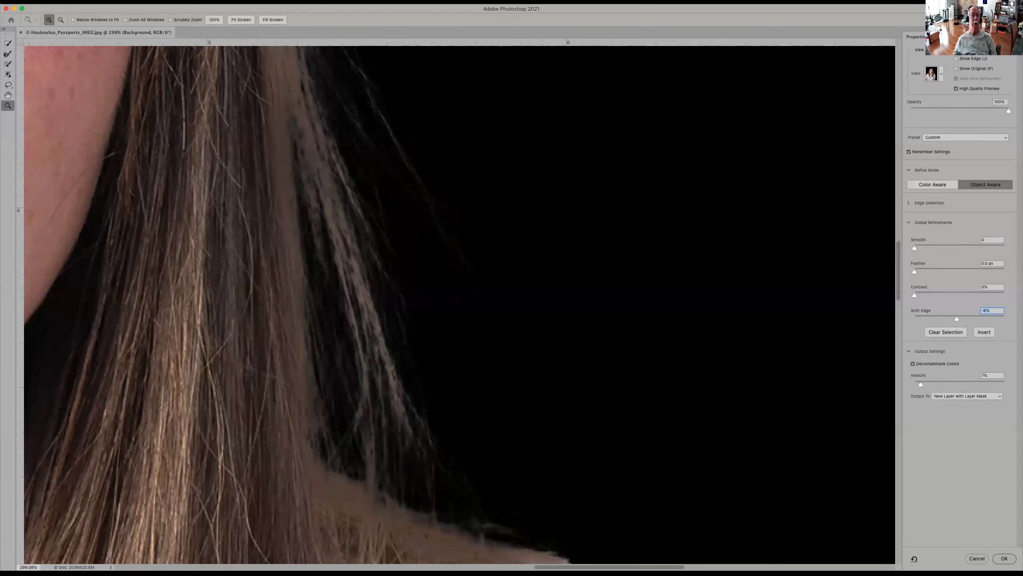
left_click(7, 43)
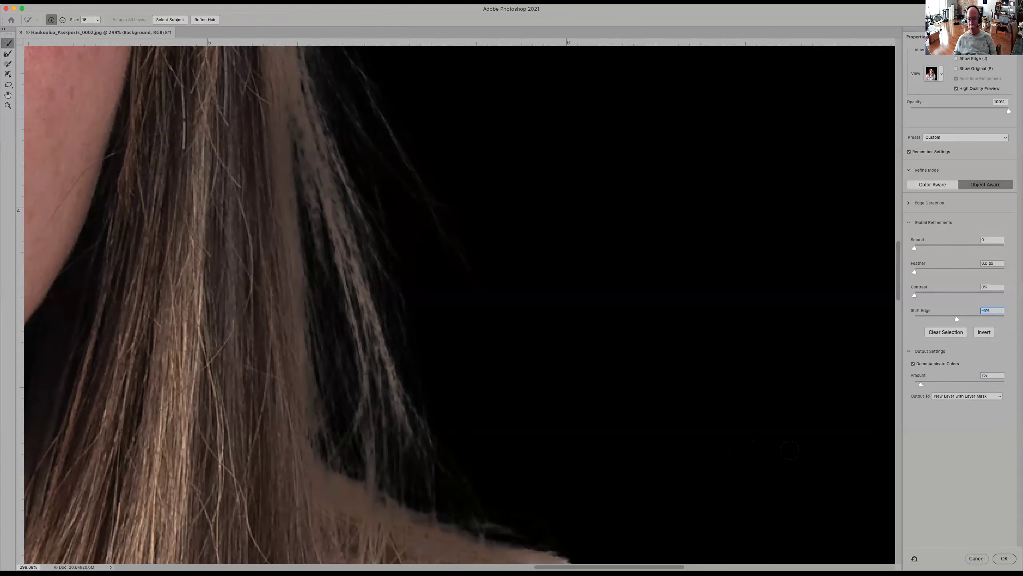
left_click(1004, 559)
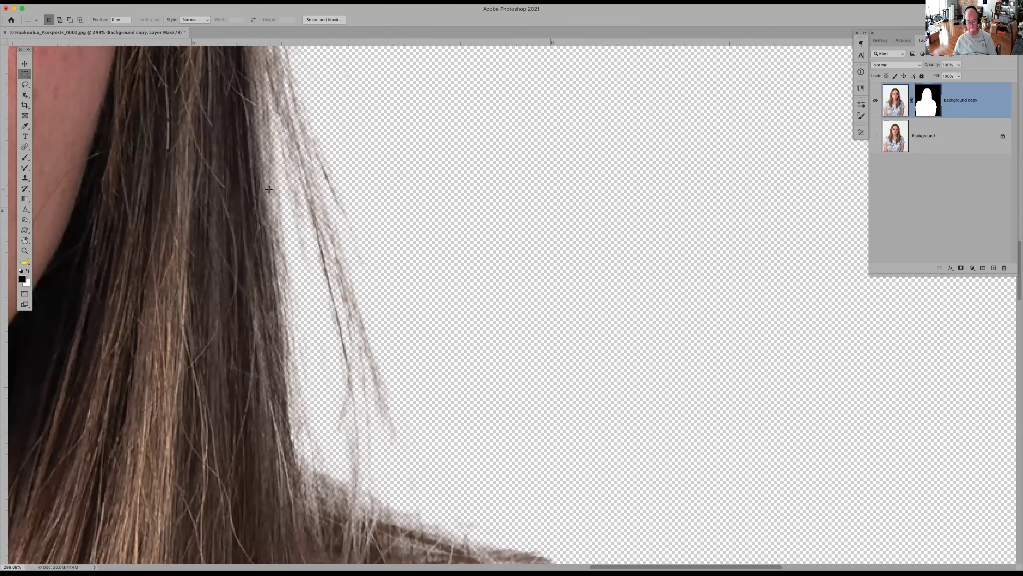
Step: Add a new layer beneath the masked portrait, fill it with black, and inspect the hair edges against it
key("super+0")
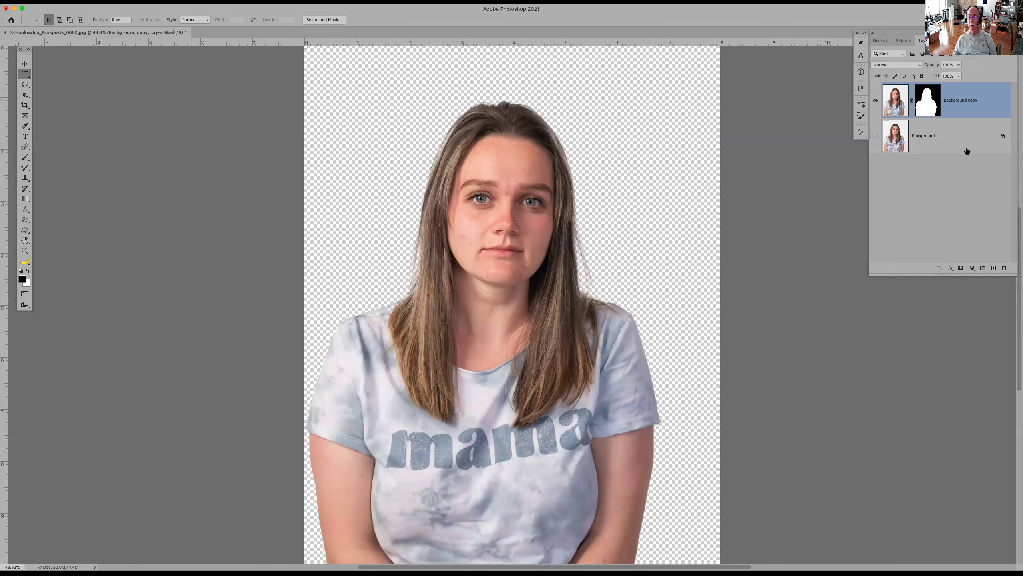
left_click(994, 269)
left_click_drag(955, 107, 964, 159)
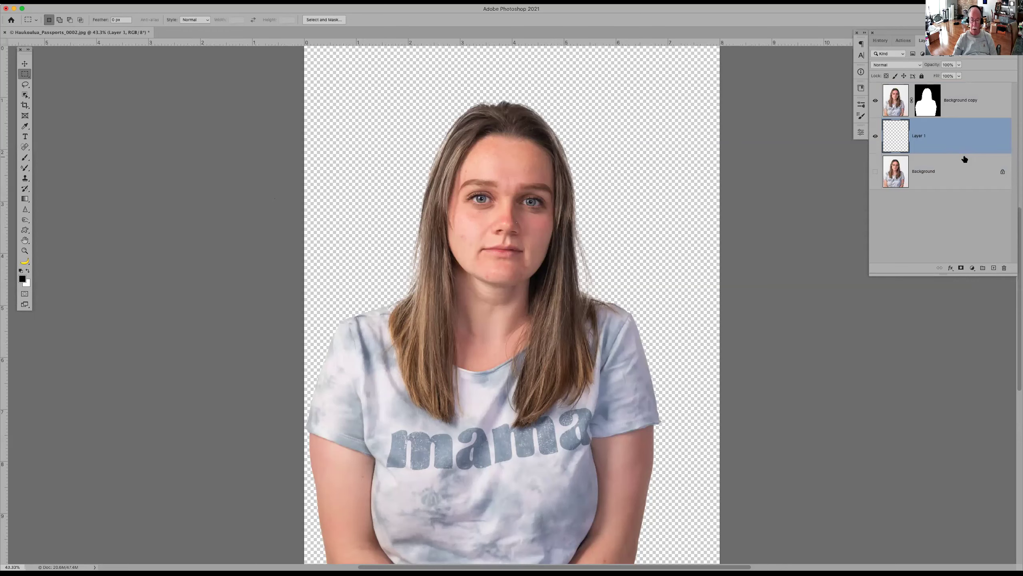
key("alt+BackSpace")
key("z")
left_click_drag(535, 169, 663, 366)
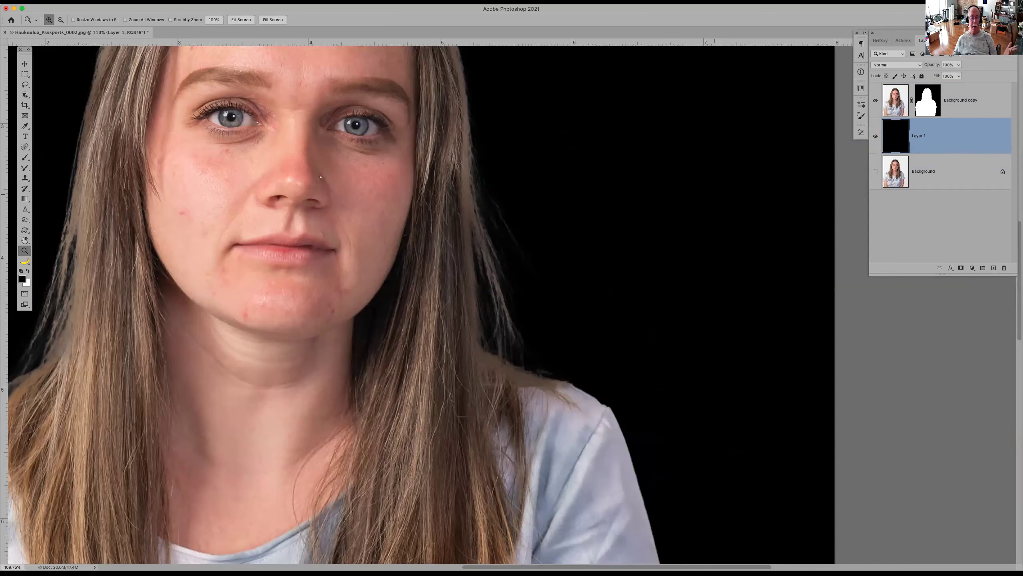
scroll(431, 178, "up", 8)
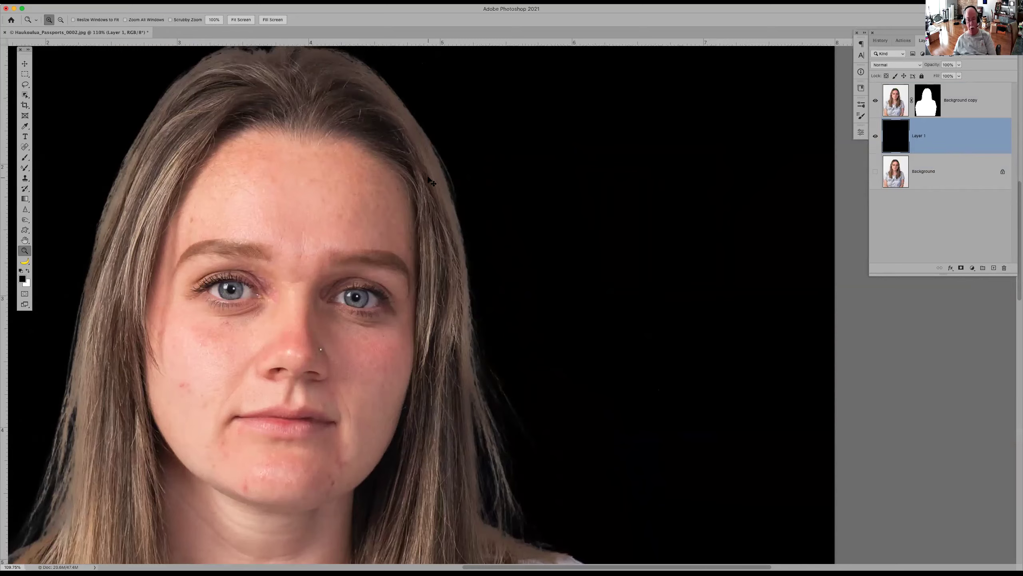
Step: Flatten the portrait image, discarding its hidden layers
key("super+0")
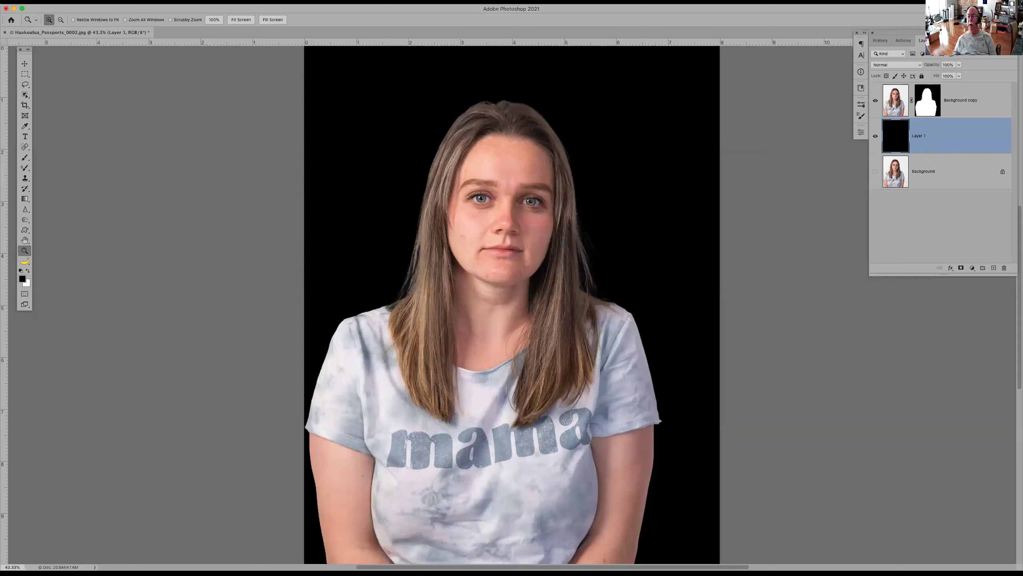
left_click(1013, 40)
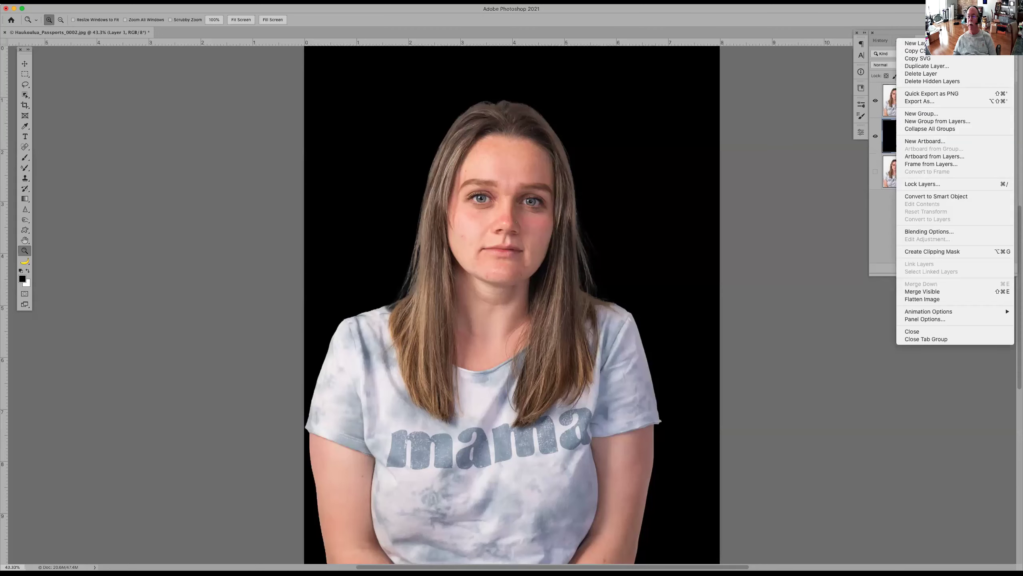
left_click(967, 299)
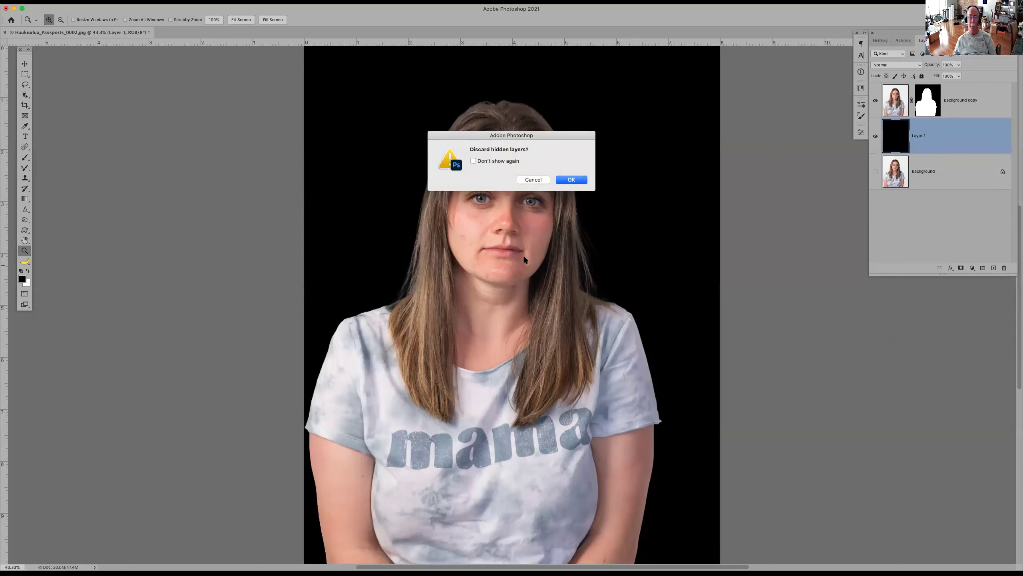
left_click(569, 182)
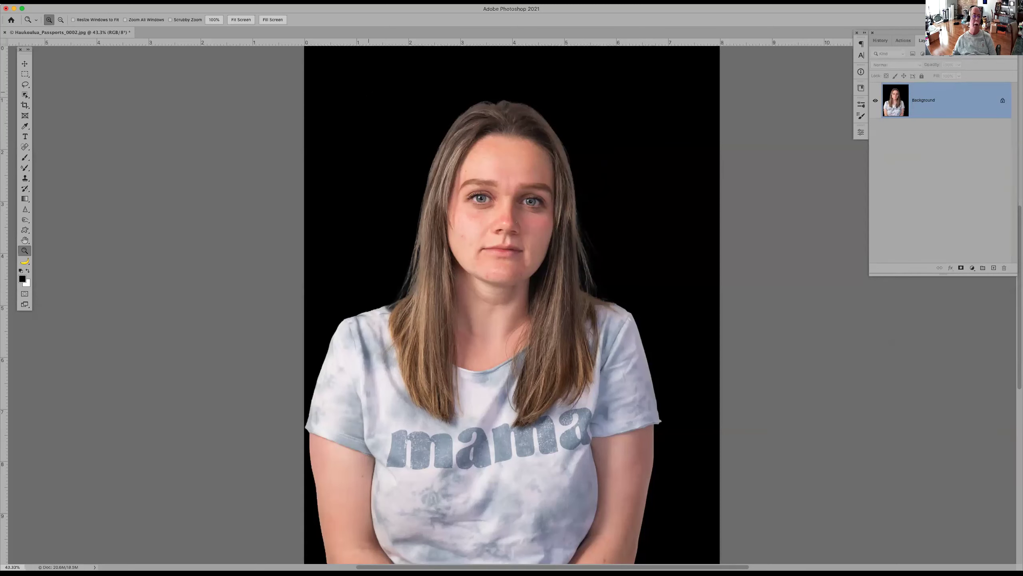
Step: Open Neural Filters on the flattened portrait and enable Skin Smoothing
left_click(197, 1)
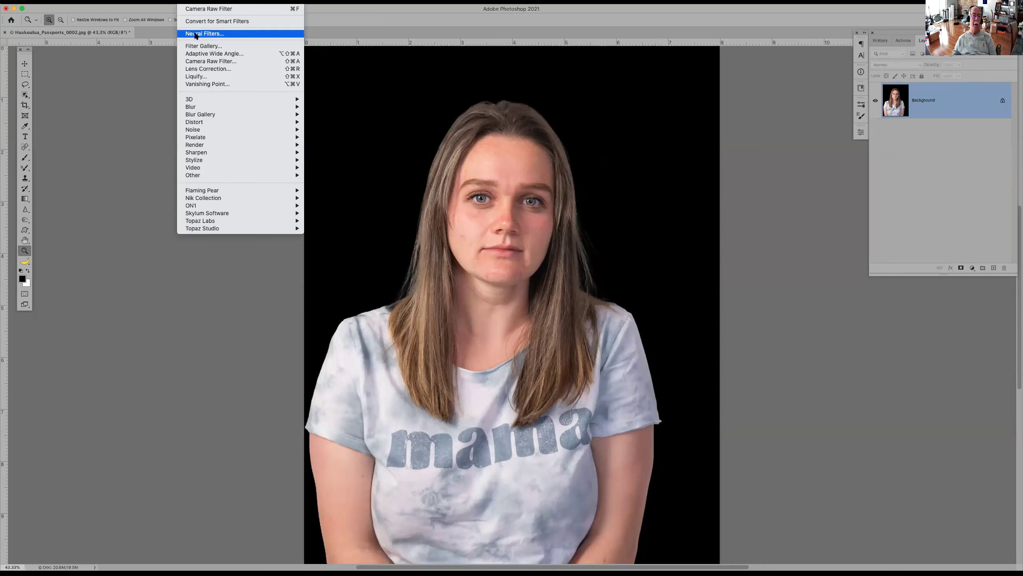
left_click(260, 34)
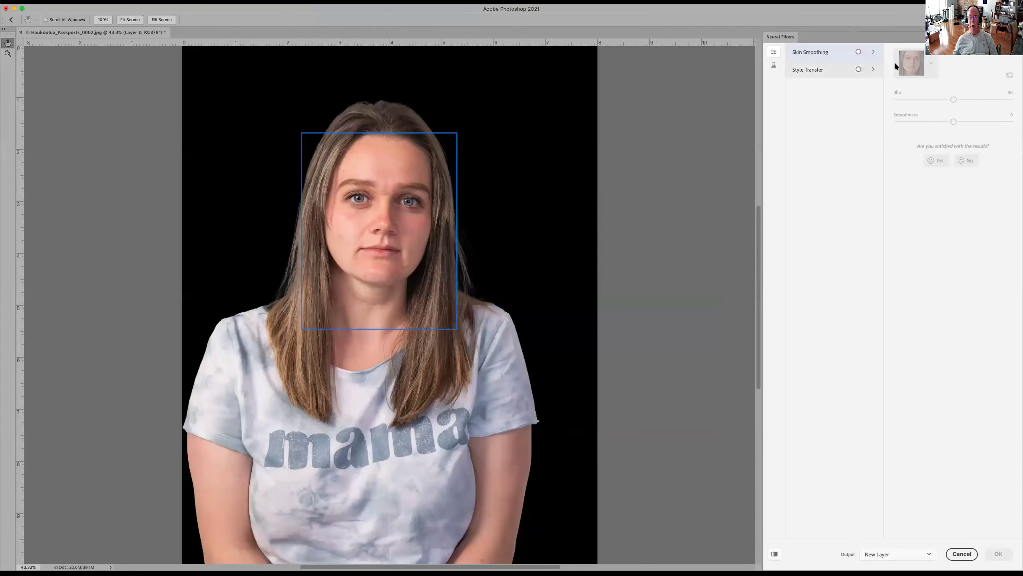
left_click(859, 53)
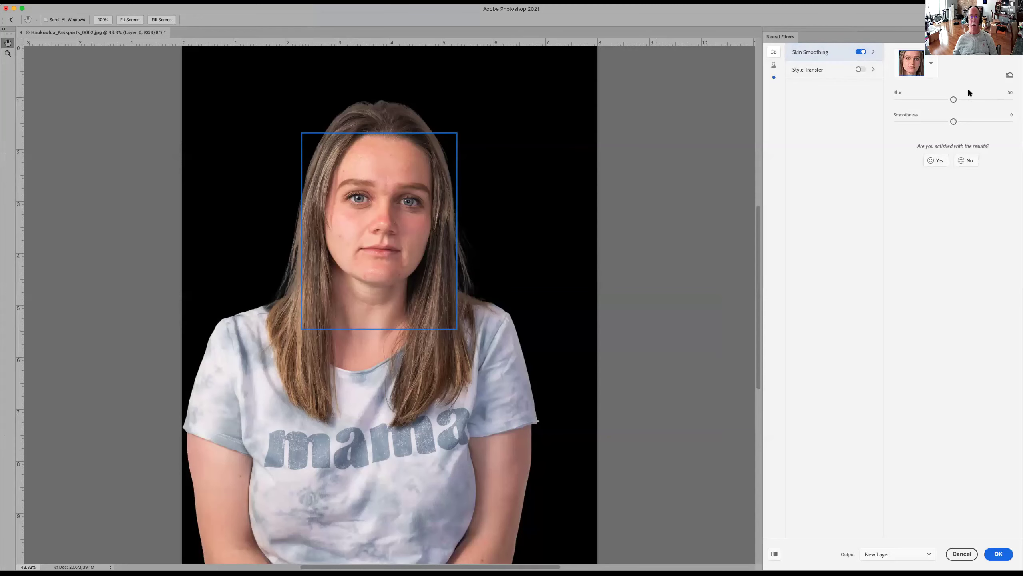
Step: Examine the face at 100% and turn Skin Smoothing off and on again to compare its effect on the skin
scroll(428, 197, "up", 2)
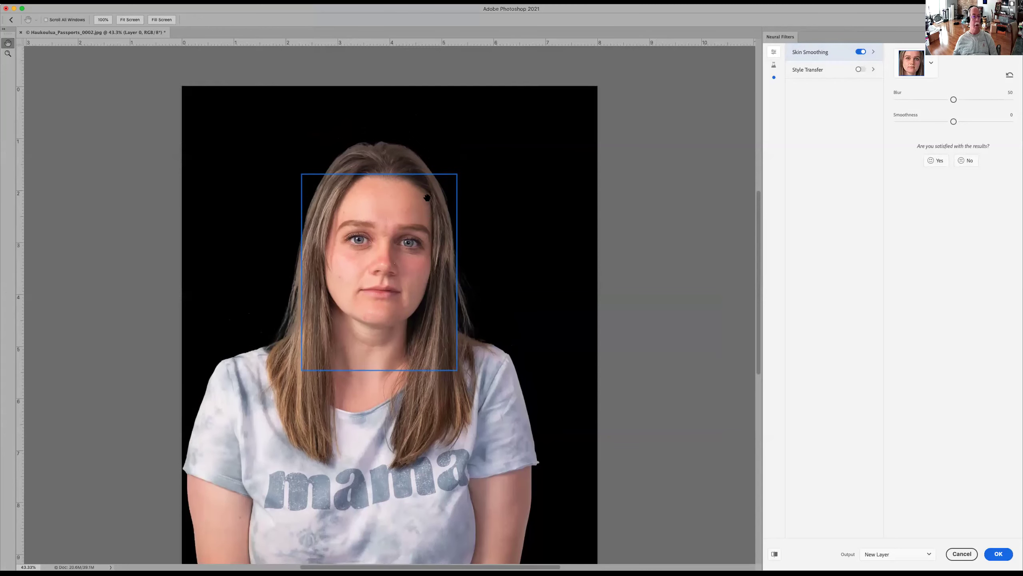
left_click(7, 53)
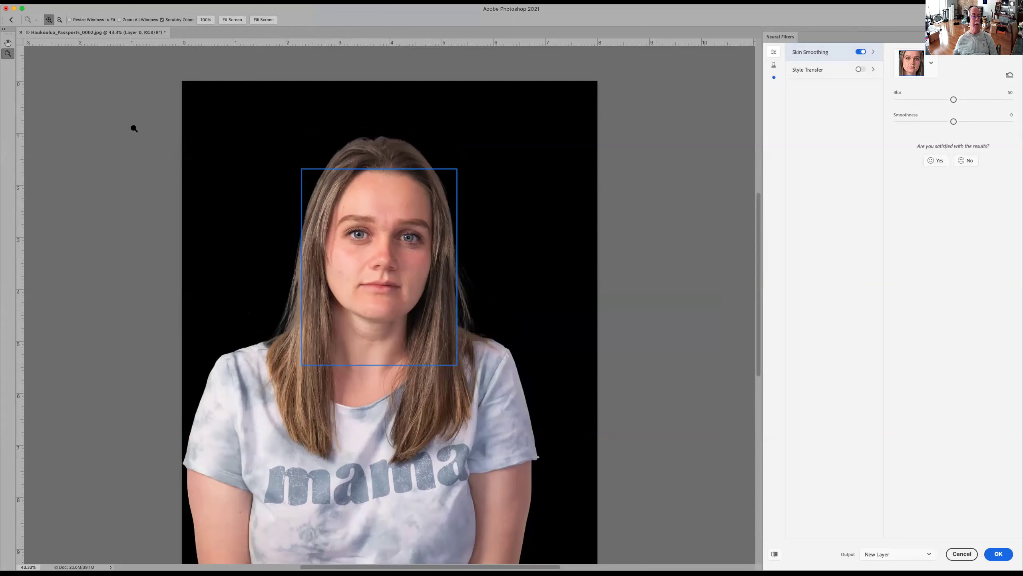
left_click(401, 240)
left_click(401, 240)
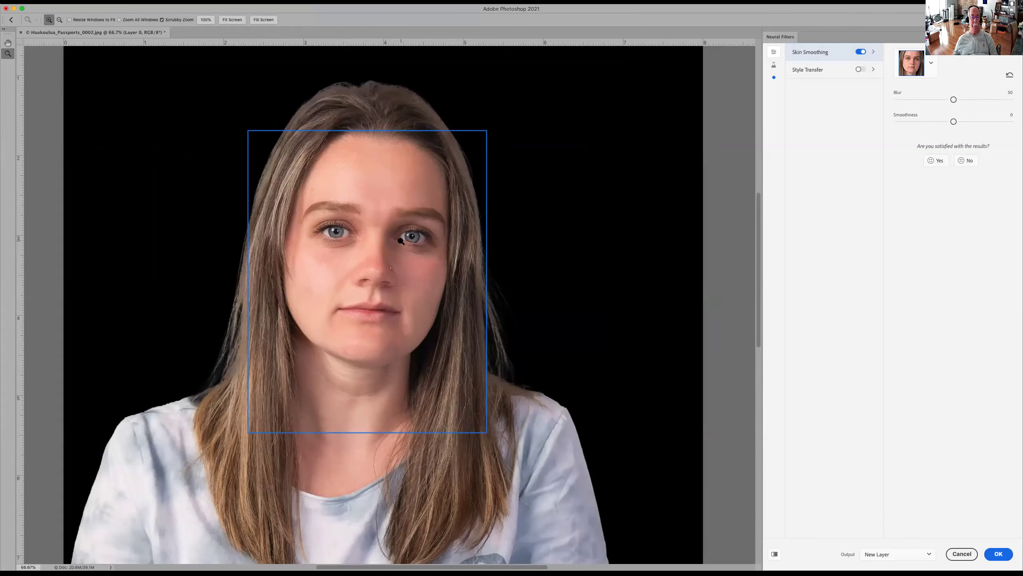
left_click(401, 241)
left_click(400, 241)
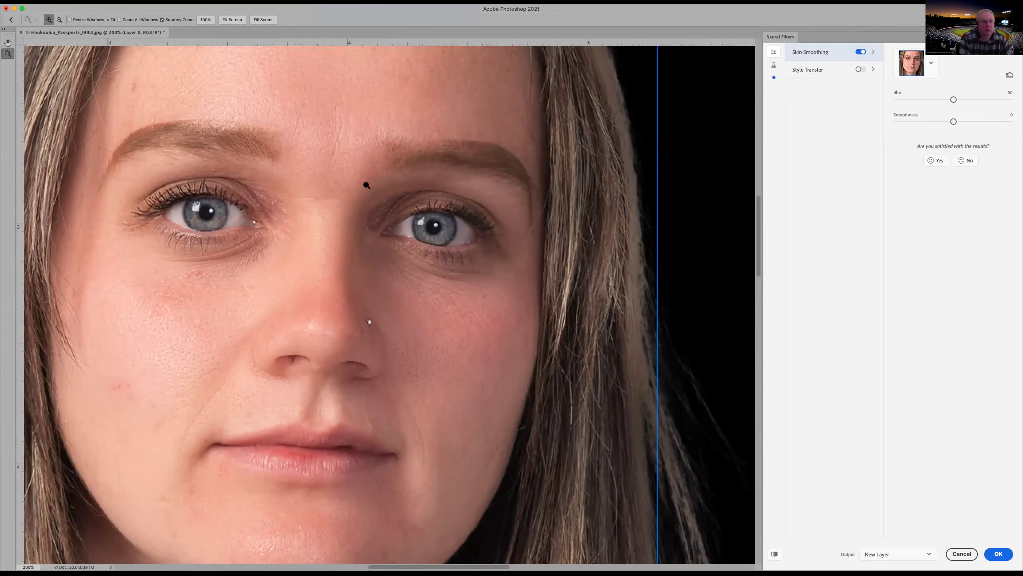
key("super+minus")
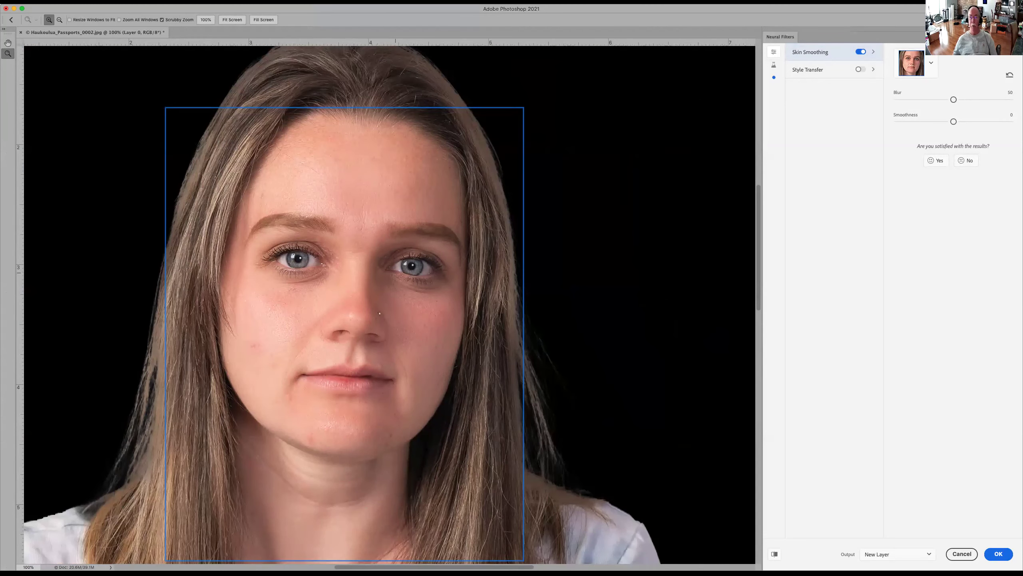
left_click(859, 52)
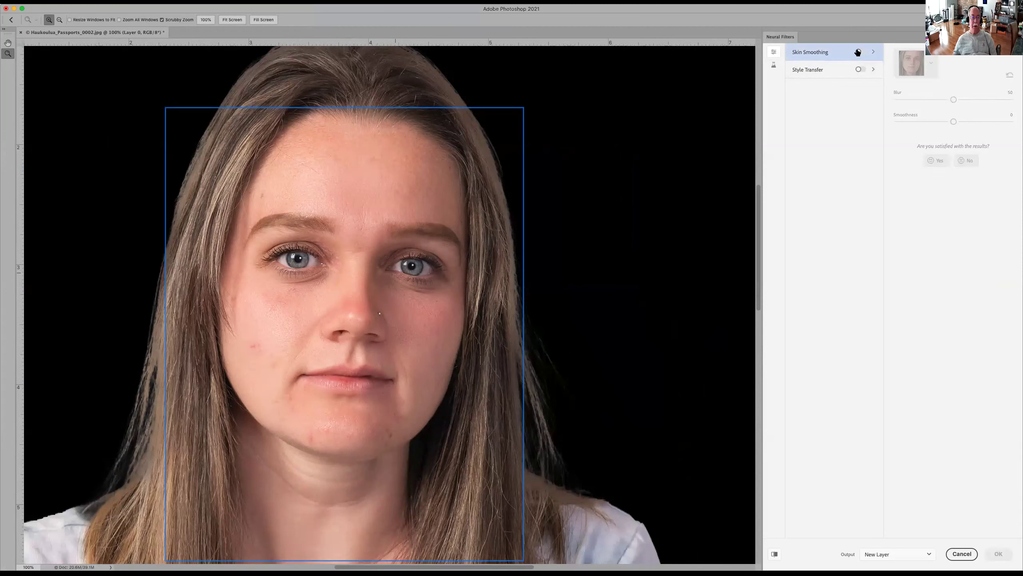
left_click(859, 52)
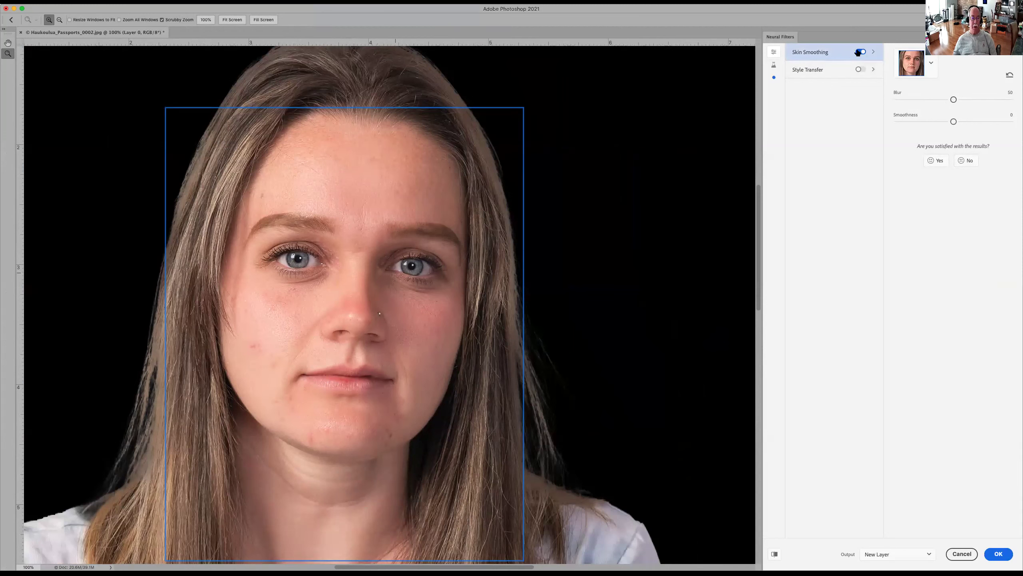
Step: Try Skin Smoothing's Blur and Smoothness at both extremes, settling on Blur about 51 and Smoothness about 2
left_click_drag(954, 100, 910, 102)
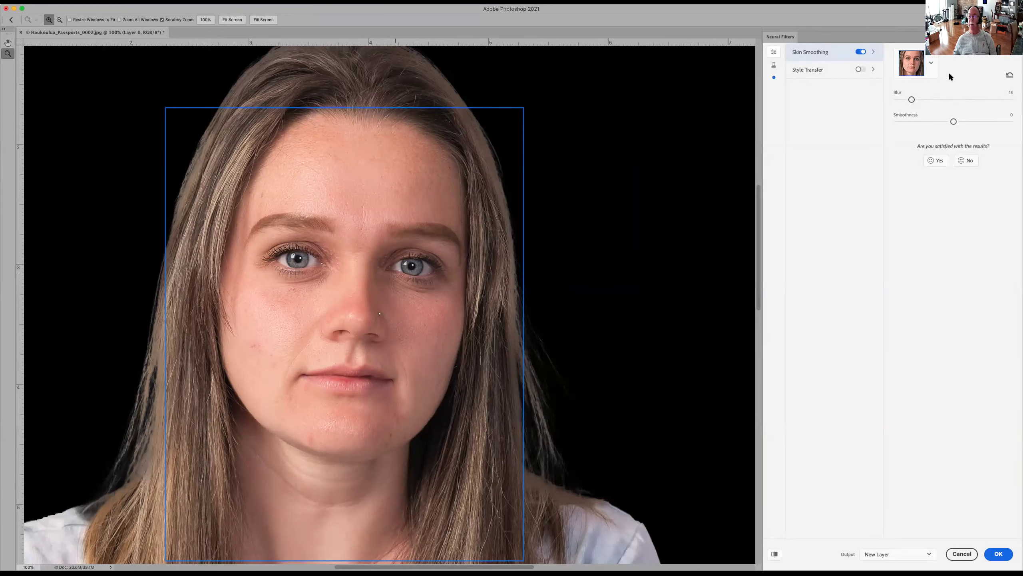
left_click_drag(912, 100, 890, 100)
left_click(1013, 100)
left_click_drag(1009, 100, 954, 100)
left_click_drag(953, 122, 889, 129)
left_click_drag(897, 122, 1017, 117)
left_click(953, 119)
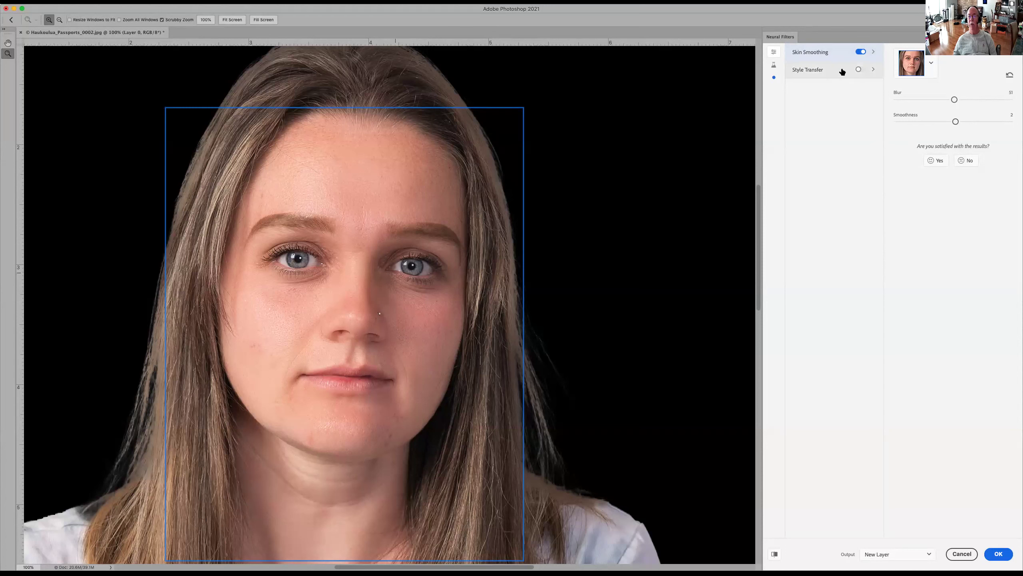
Step: Enable Style Transfer and preview the glasses-and-face painting style and the black, white and orange abstract style
left_click(873, 70)
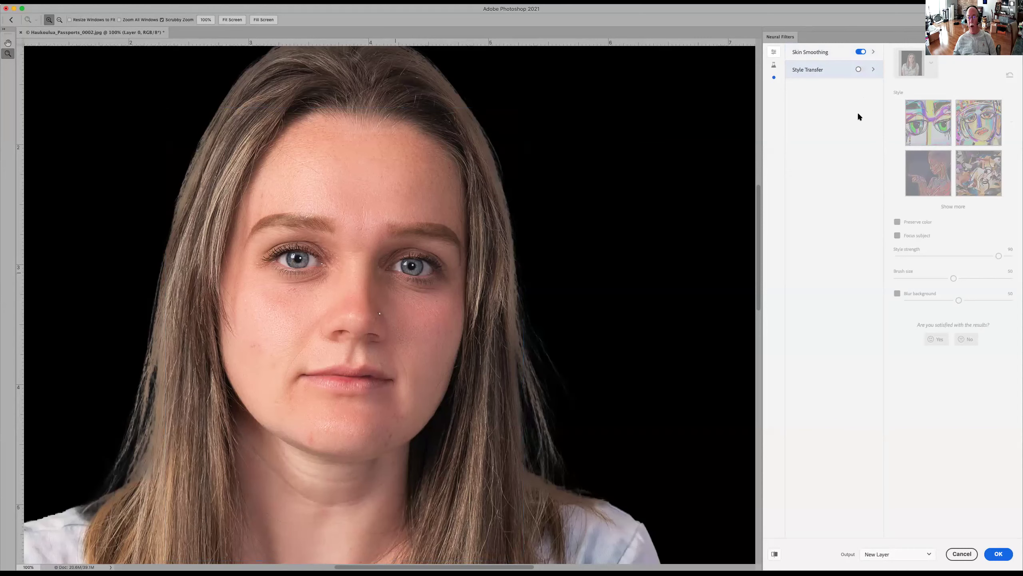
left_click(862, 70)
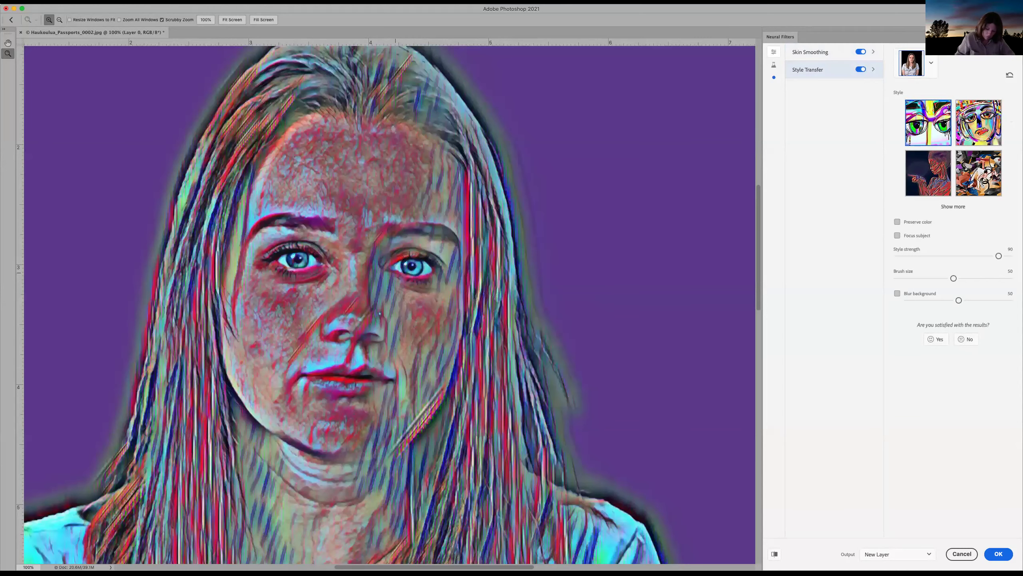
left_click(979, 123)
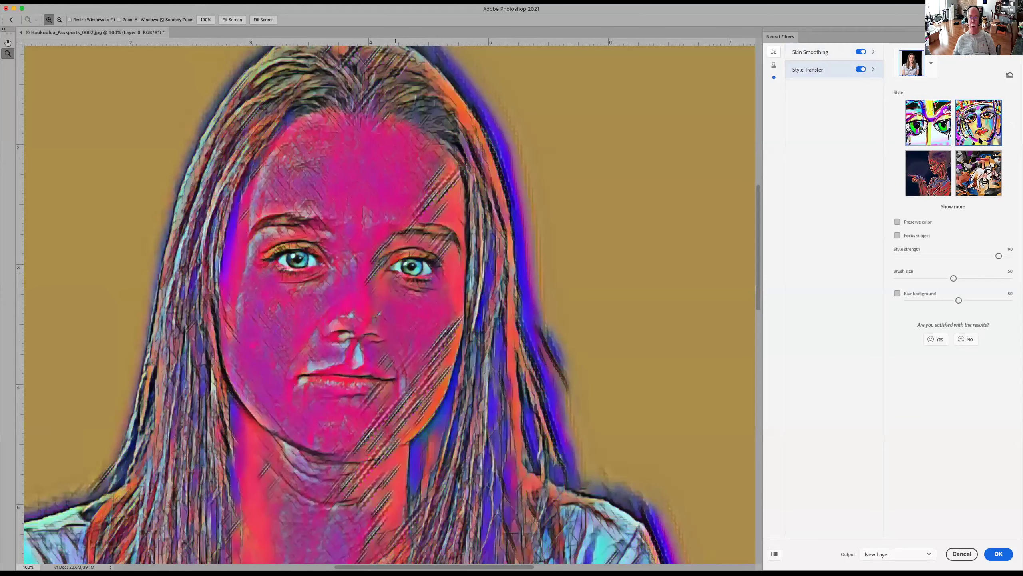
left_click(979, 173)
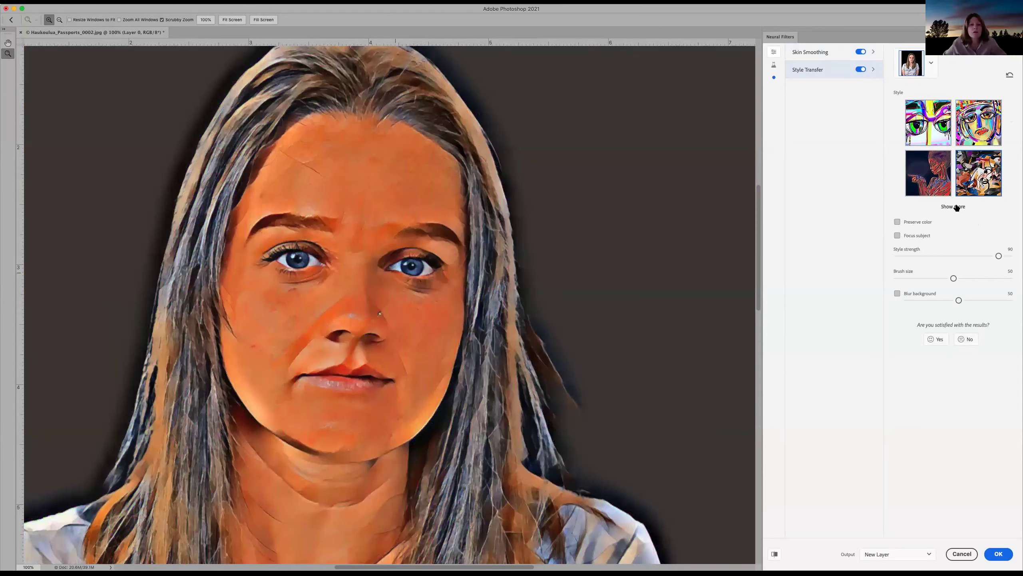
Step: Expand the full Style Transfer collection and try the straw-hat portrait and Starry Night styles on the whole portrait
key("super+0")
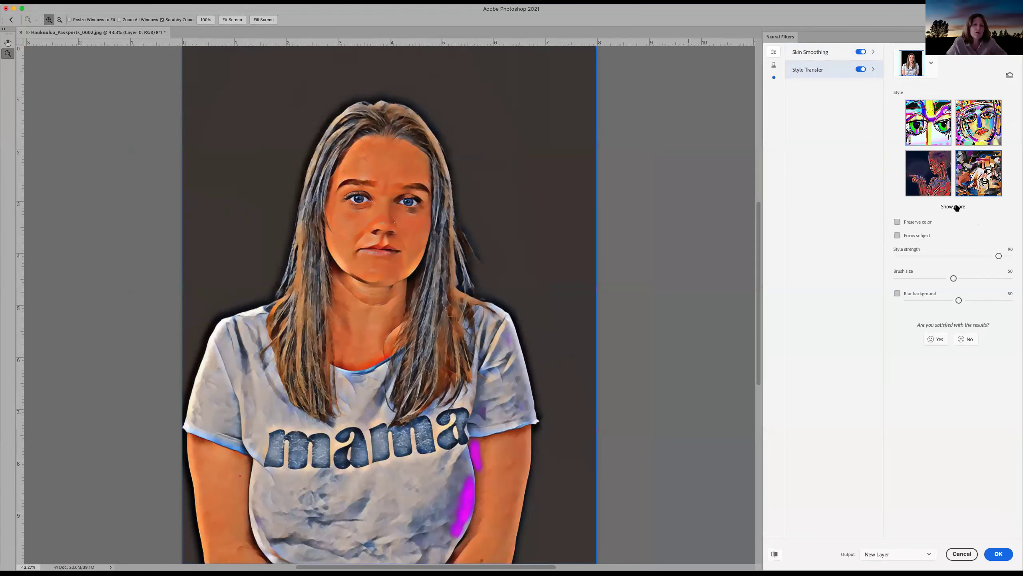
left_click(957, 207)
left_click(979, 278)
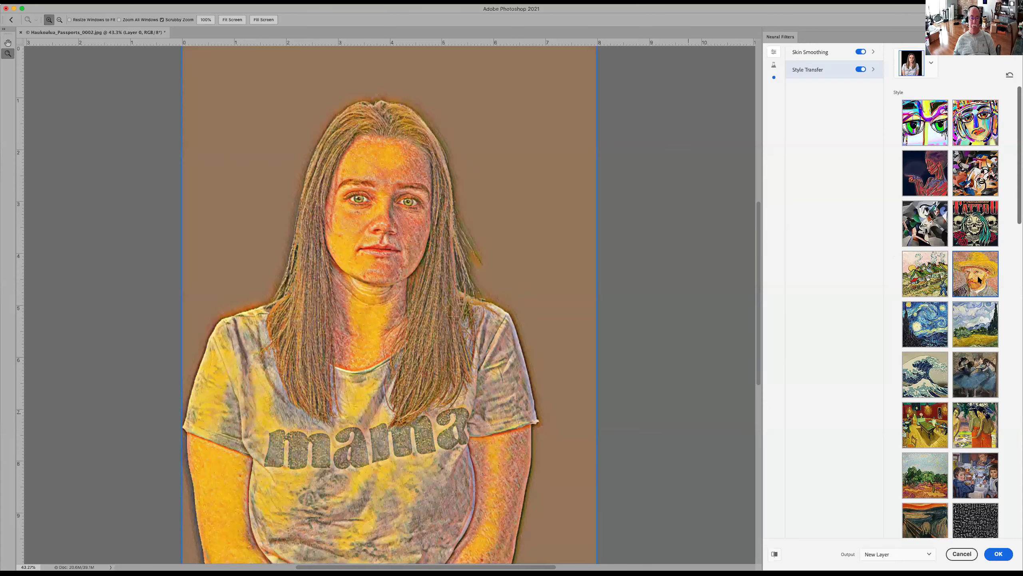
left_click(928, 328)
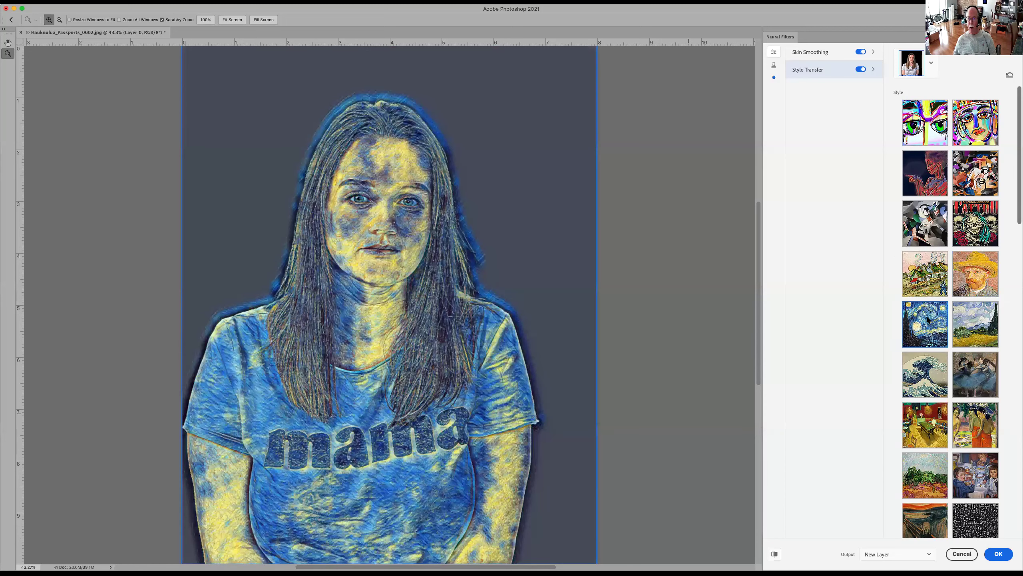
Step: Try the white-on-black pattern and The Scream styles on the portrait, and switch Style Transfer off
scroll(927, 319, "down", 5)
scroll(921, 300, "down", 3)
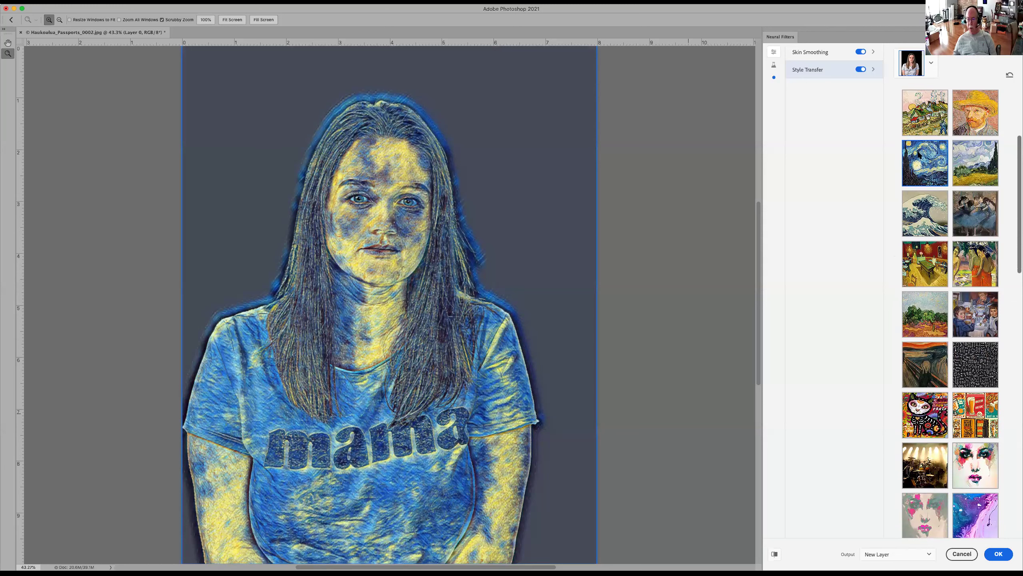
scroll(923, 159, "down", 6)
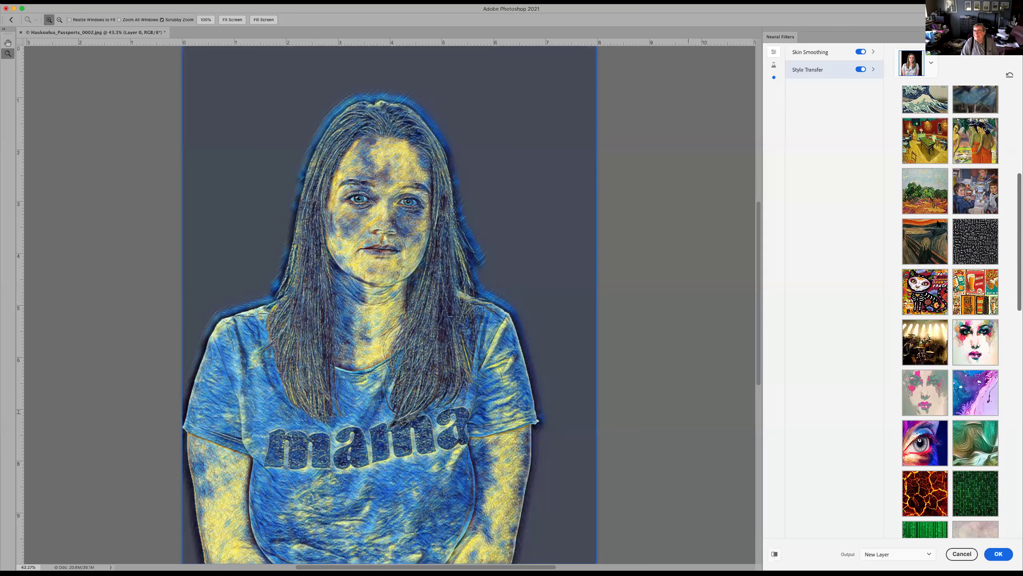
left_click(958, 238)
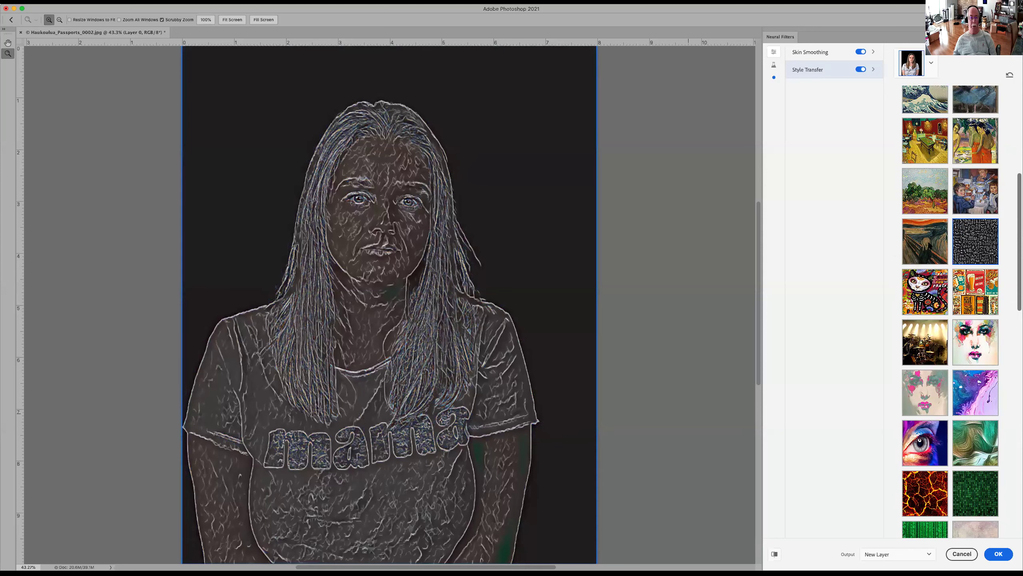
left_click(925, 242)
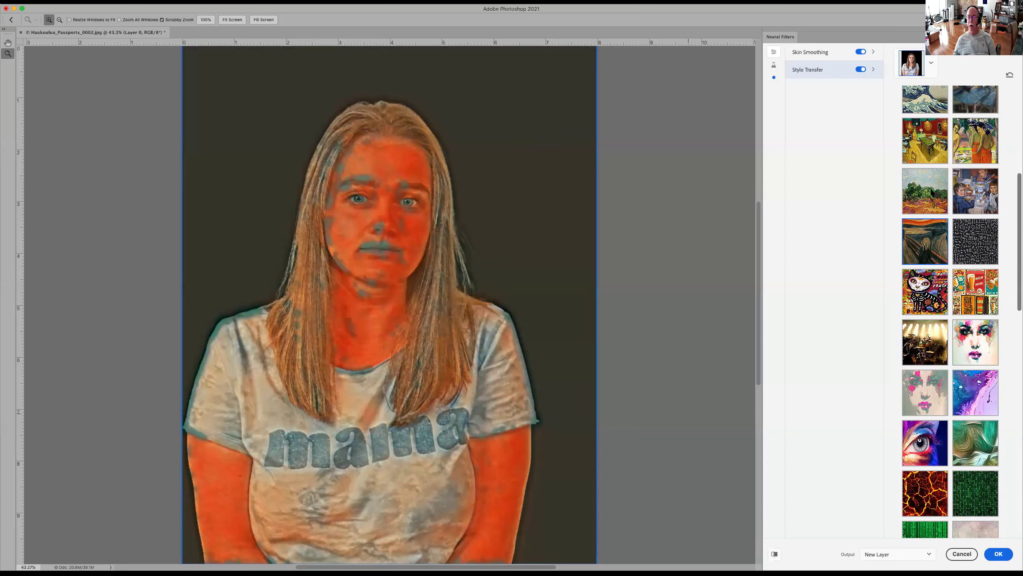
left_click(859, 70)
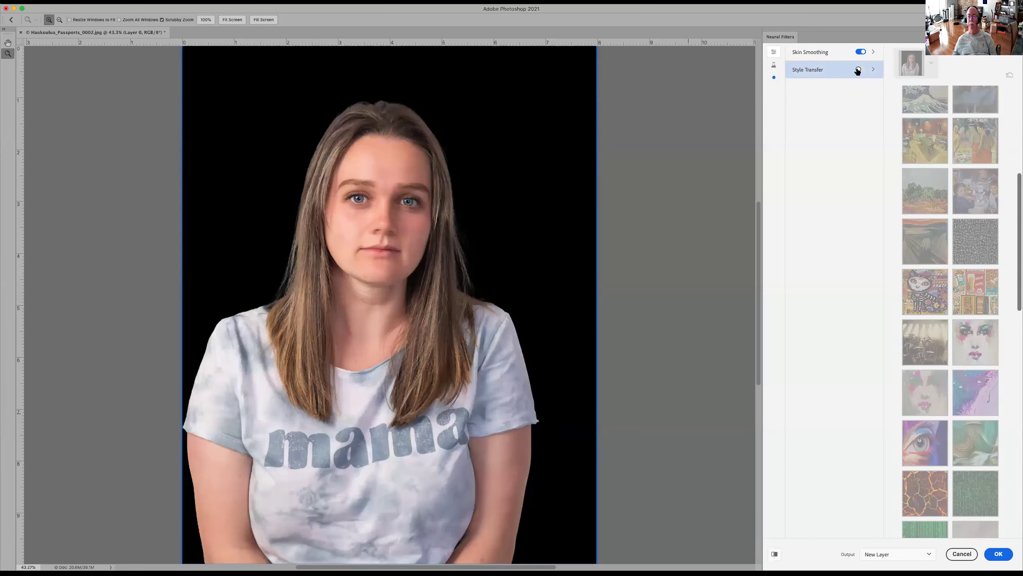
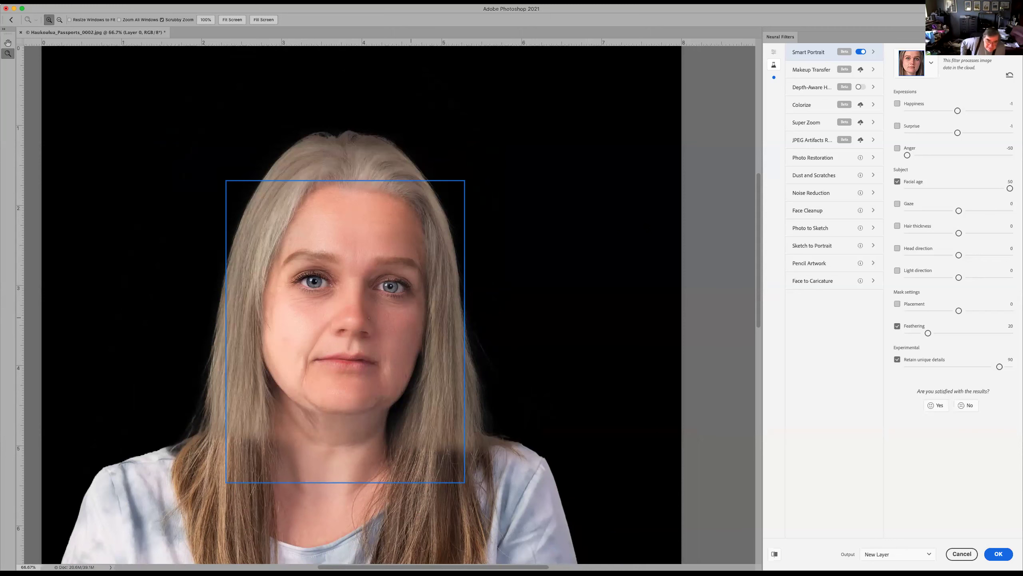
Step: Disable Facial age in Smart Portrait and try Gaze in both directions, from 36 to negative values, ending at 2
left_click(898, 181)
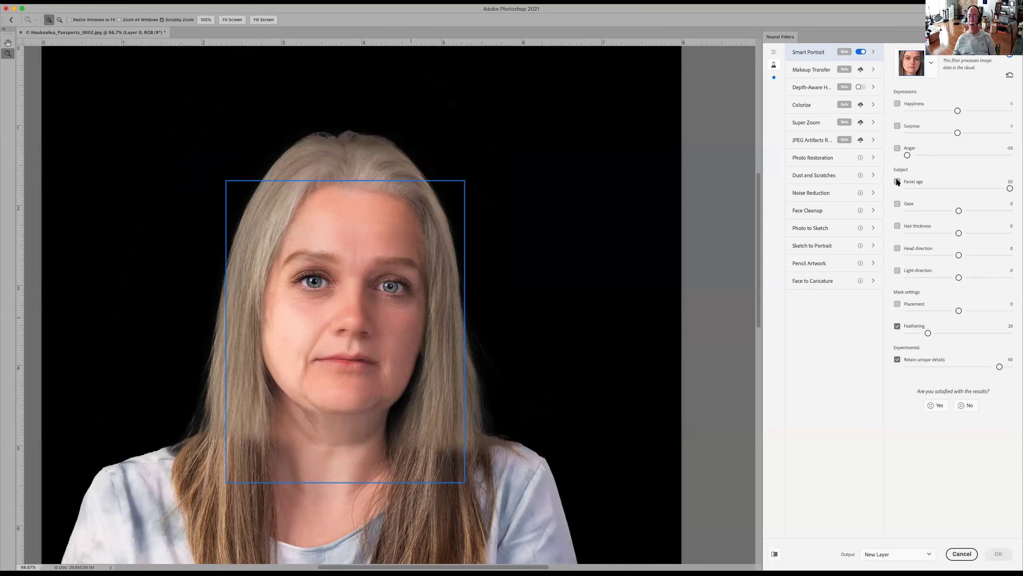
left_click(896, 203)
left_click(960, 209)
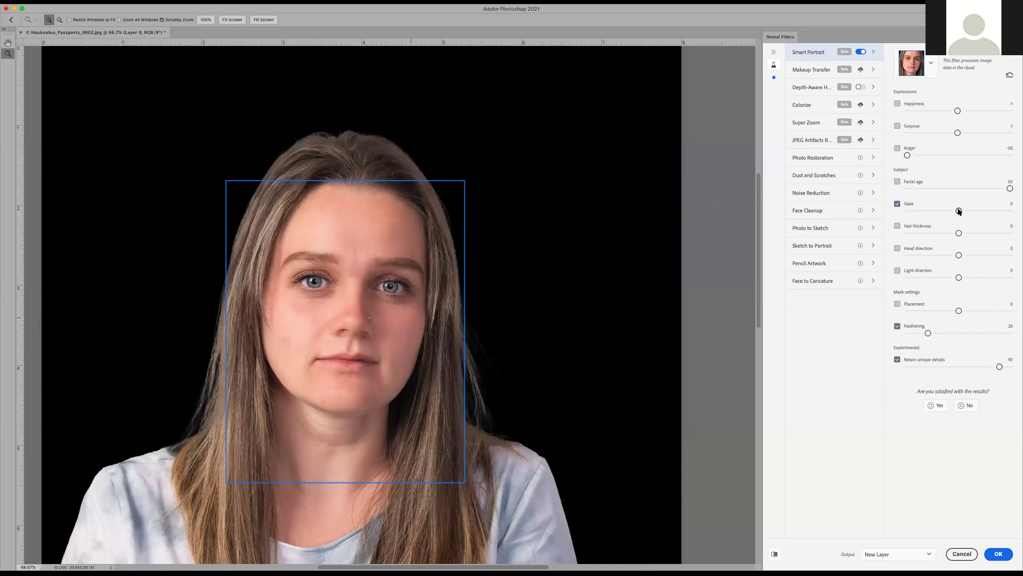
left_click_drag(959, 211, 997, 207)
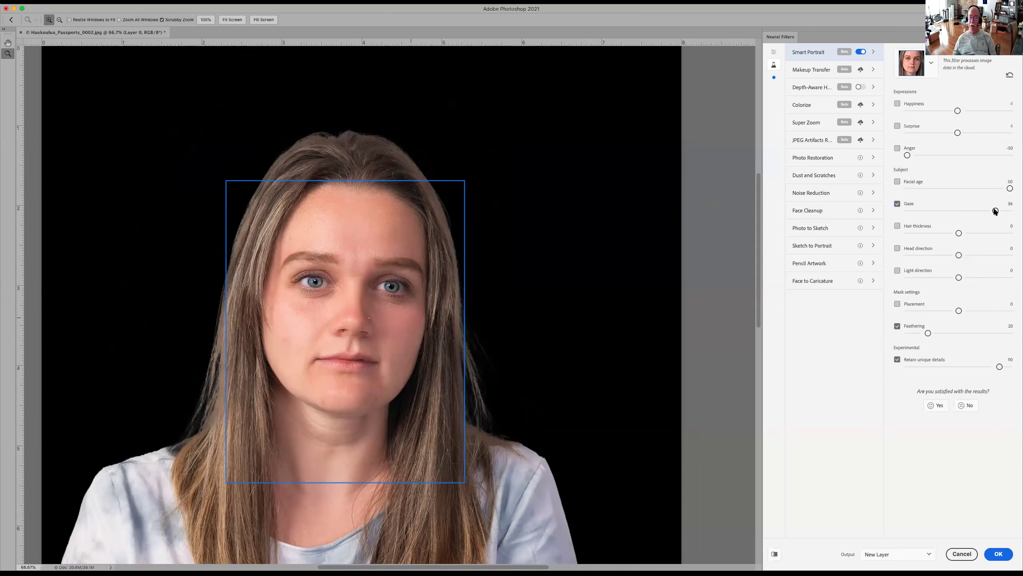
left_click_drag(993, 208, 907, 210)
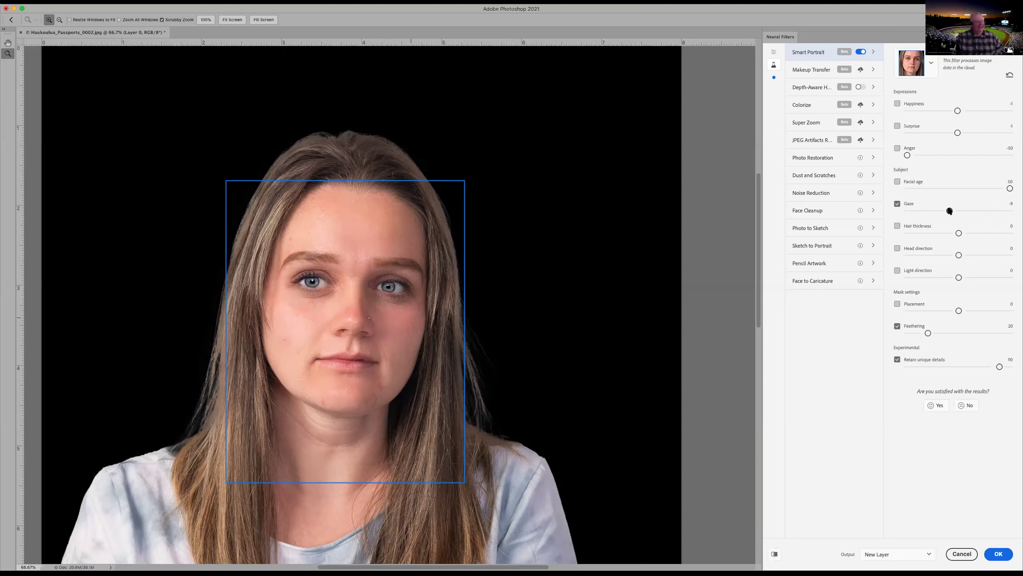
left_click(960, 210)
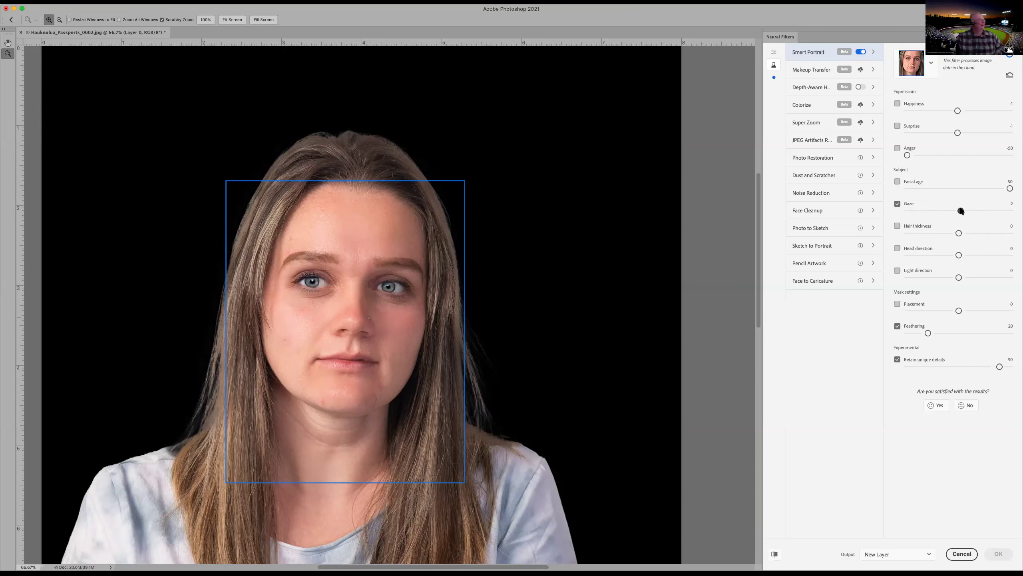
Step: Disable Gaze and try Hair thickness at 50 and -46, leaving Hair thickness switched off
left_click(898, 225)
left_click_drag(959, 234, 1010, 233)
left_click(897, 204)
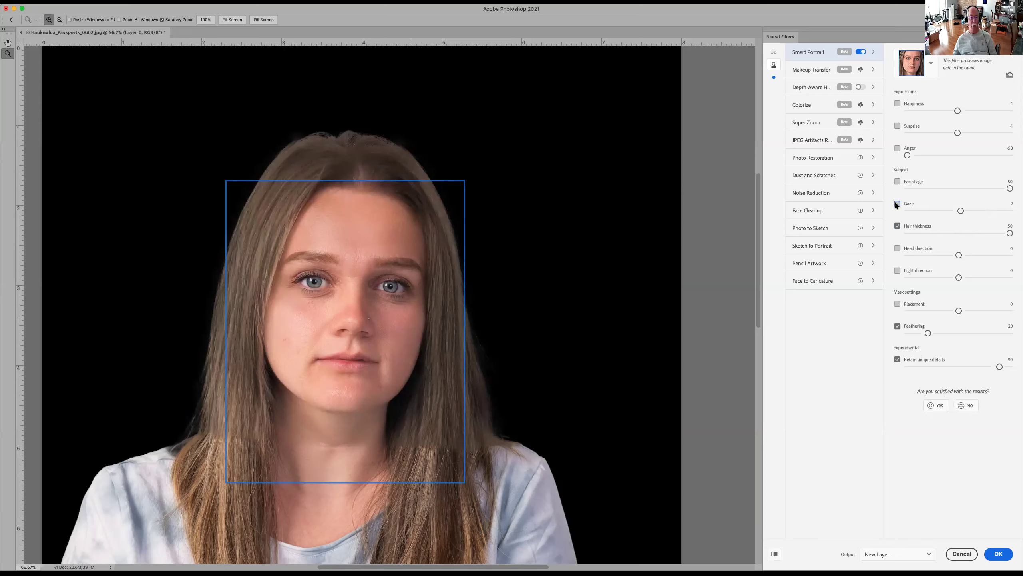
left_click(909, 234)
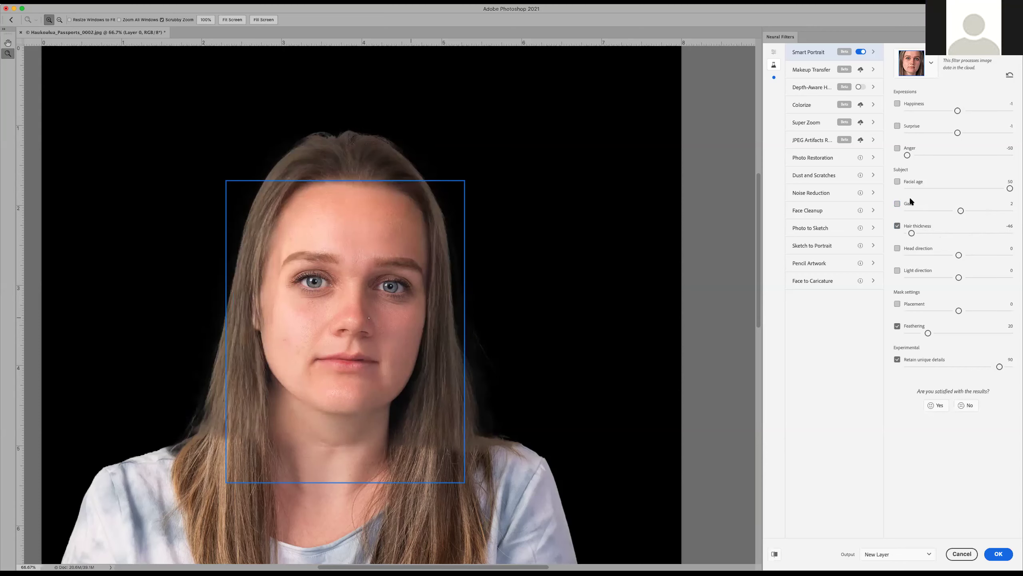
left_click(898, 227)
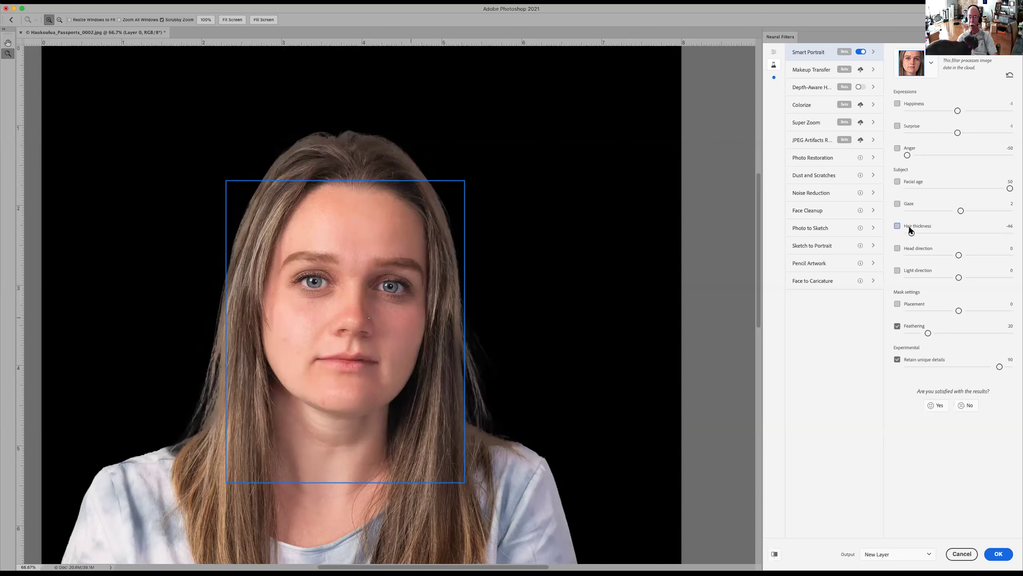
Step: Enable Head direction at 50 and combine it with Gaze at 23
left_click(899, 247)
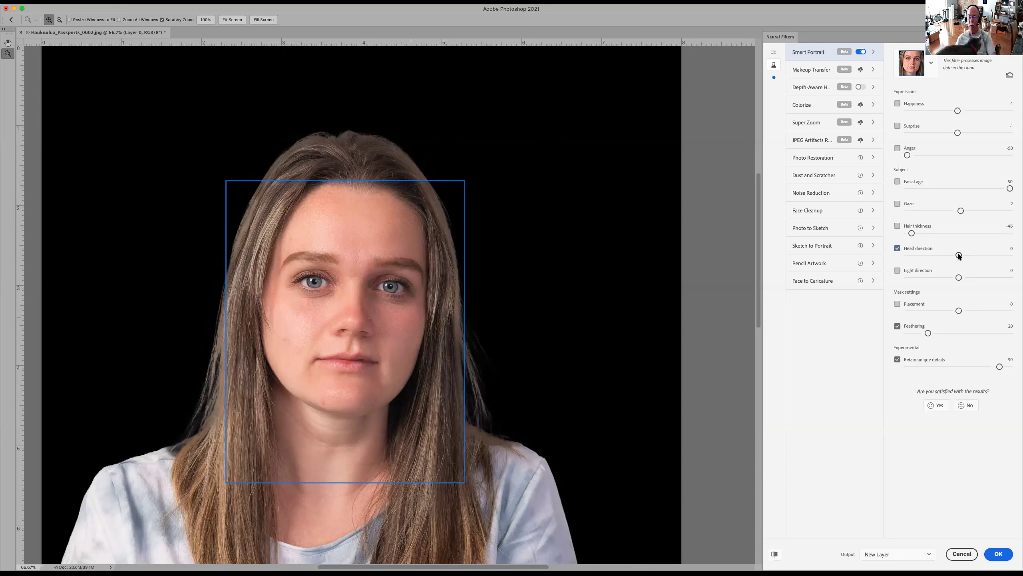
left_click_drag(959, 255, 1014, 256)
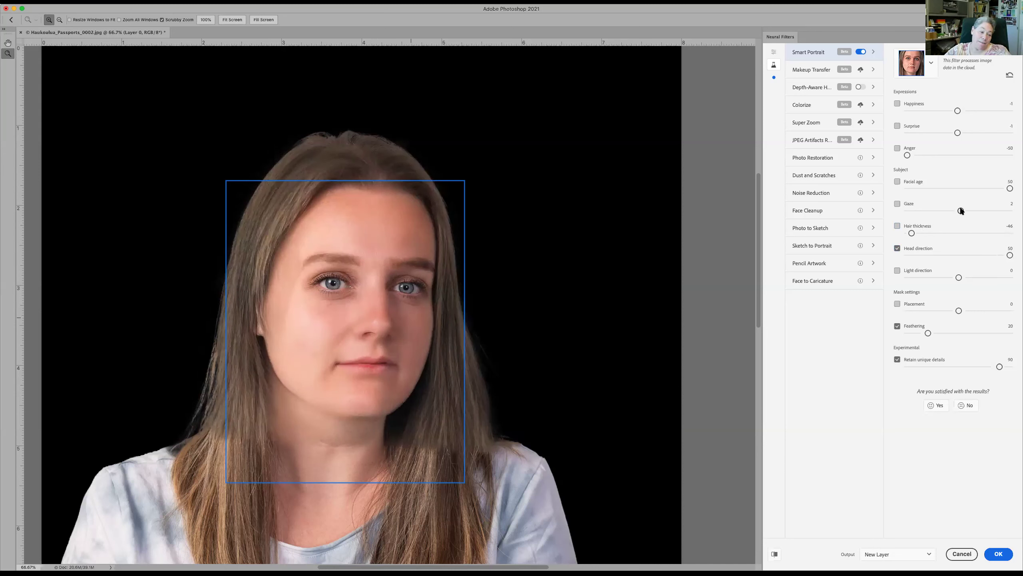
left_click(897, 203)
left_click_drag(961, 210, 983, 208)
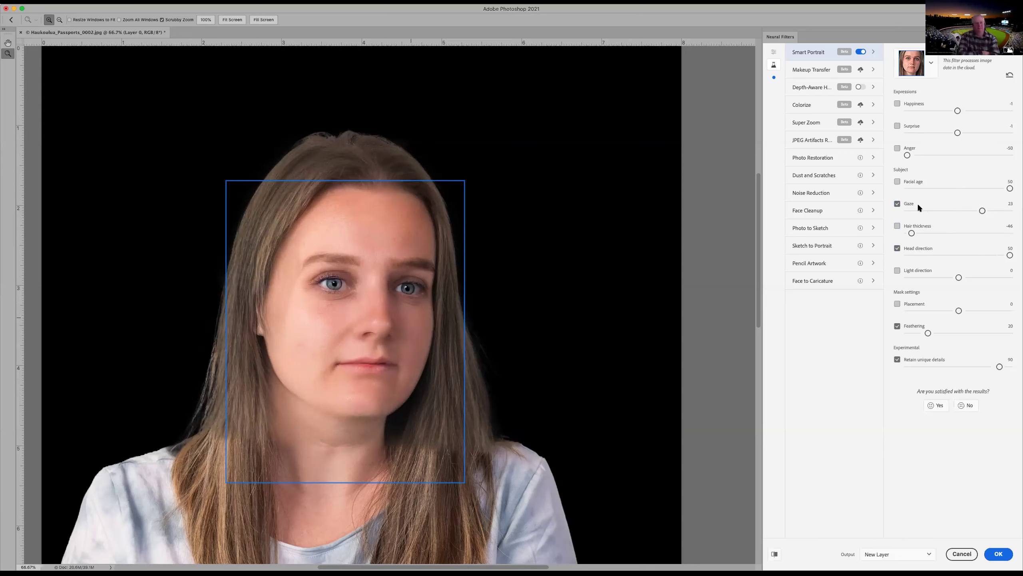
Step: Disable Gaze and turn the head the opposite way with Head direction at -50
left_click(897, 203)
left_click(897, 248)
left_click_drag(1009, 255, 877, 259)
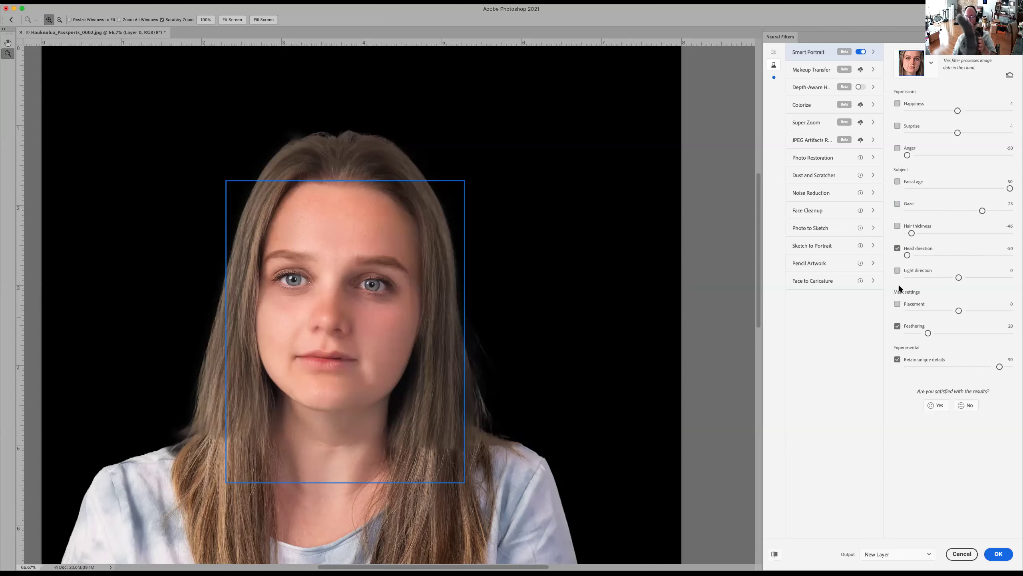
Step: Enable Light direction, try it at -50 and 50, and return it to 0
left_click(897, 272)
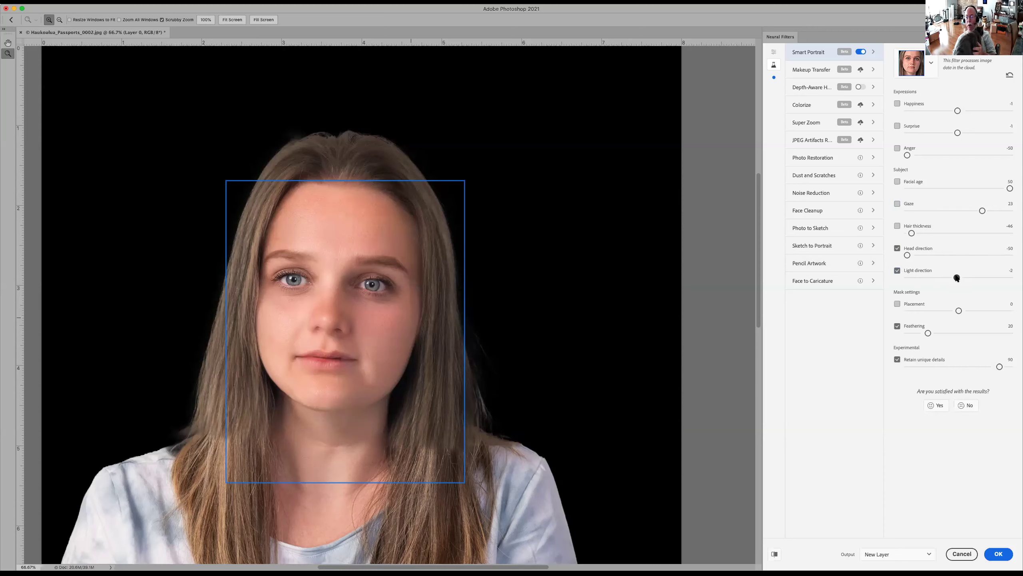
left_click_drag(959, 278, 901, 280)
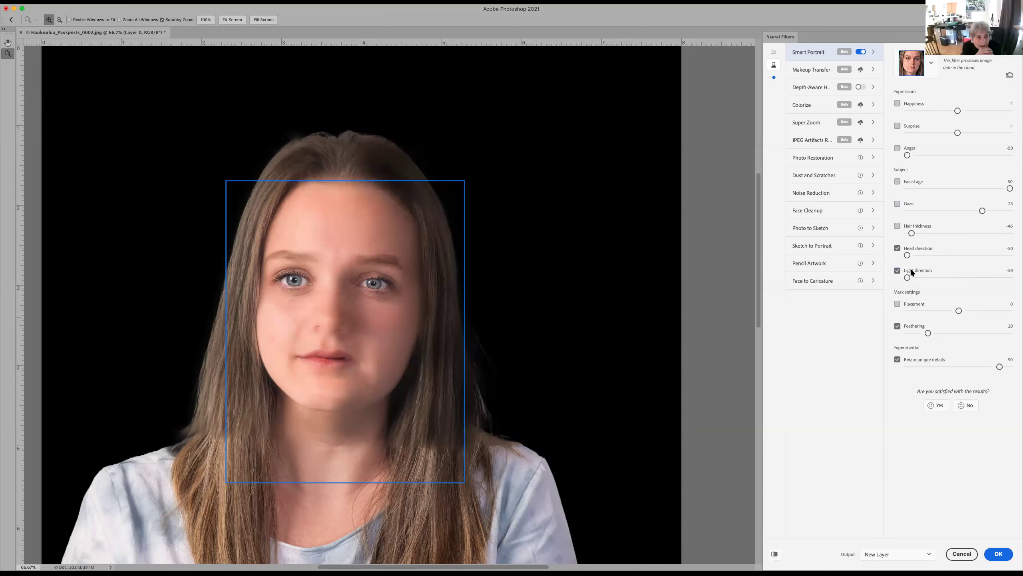
left_click_drag(909, 276, 1018, 274)
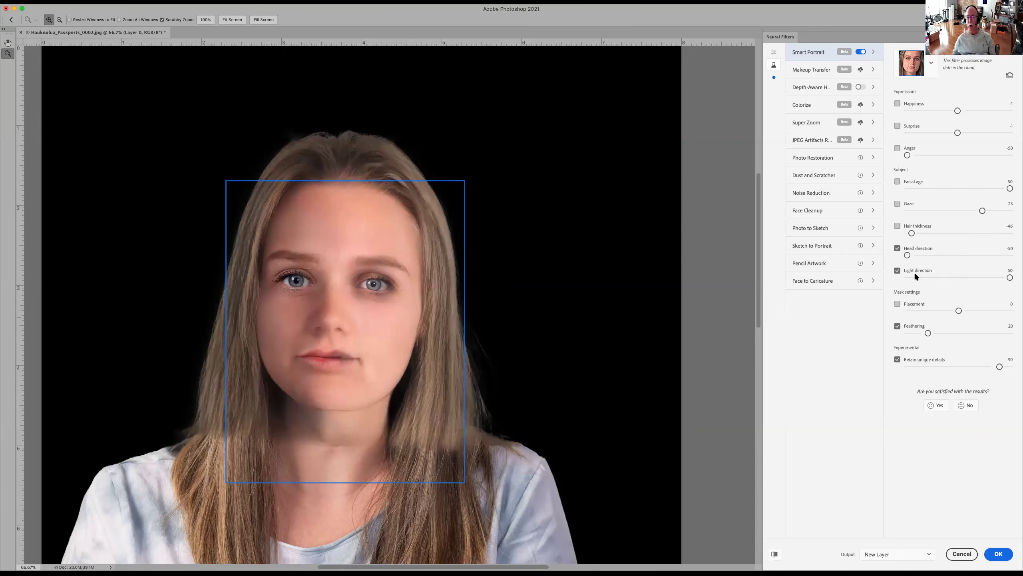
left_click(954, 278)
left_click_drag(954, 278, 959, 278)
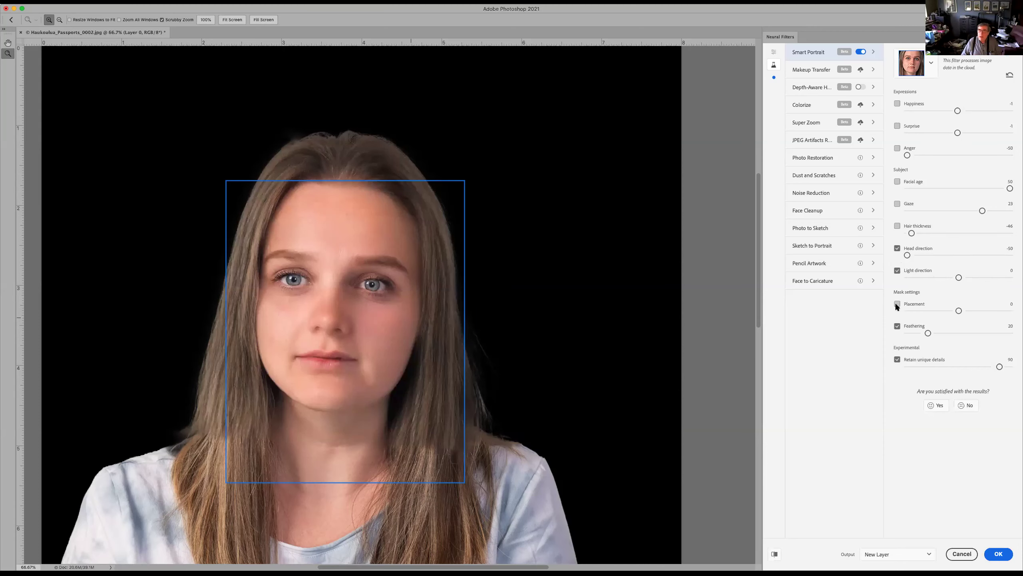
Step: Disable Light direction and set Head direction to 3
left_click(897, 272)
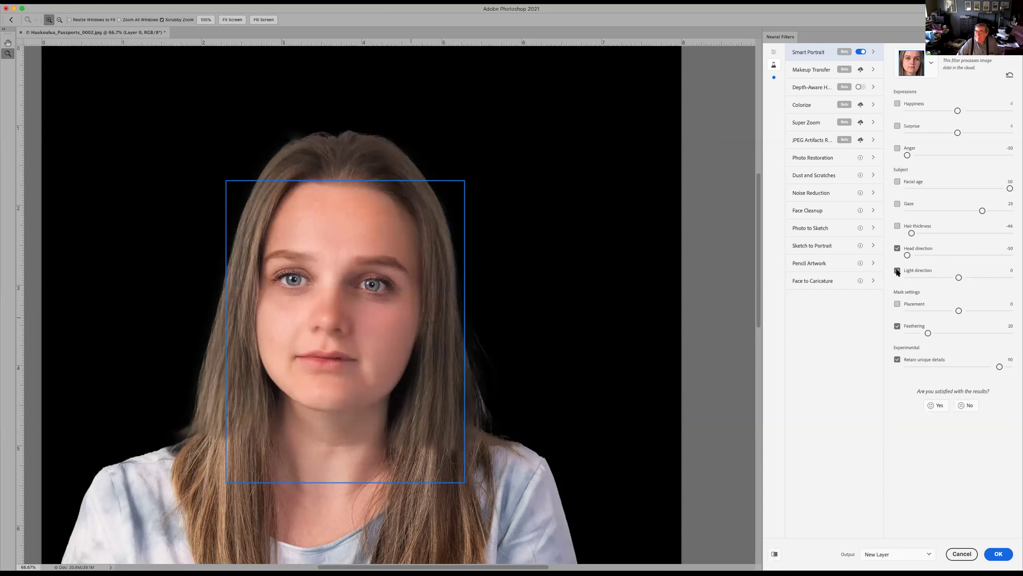
left_click(896, 248)
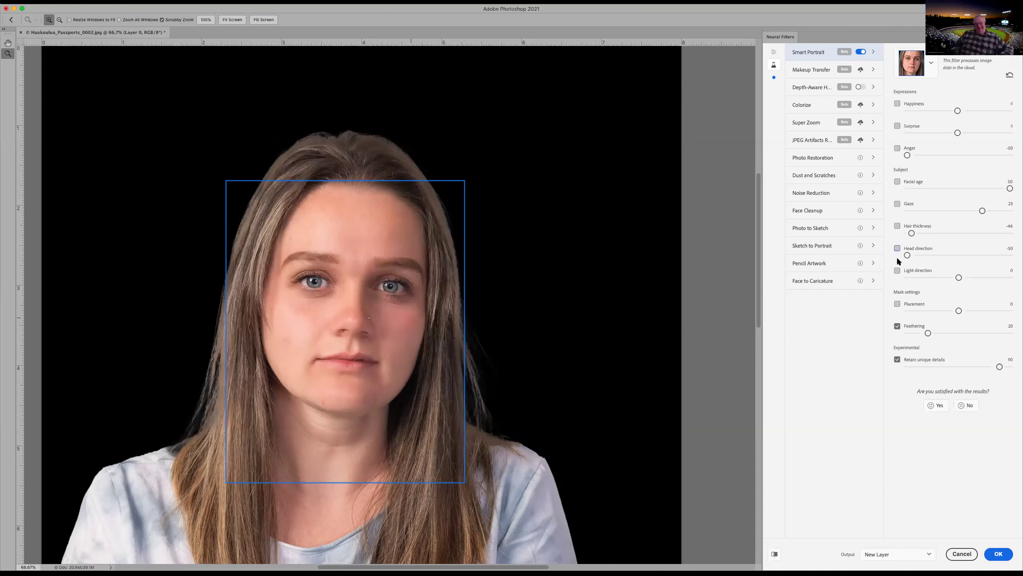
left_click_drag(908, 255, 960, 254)
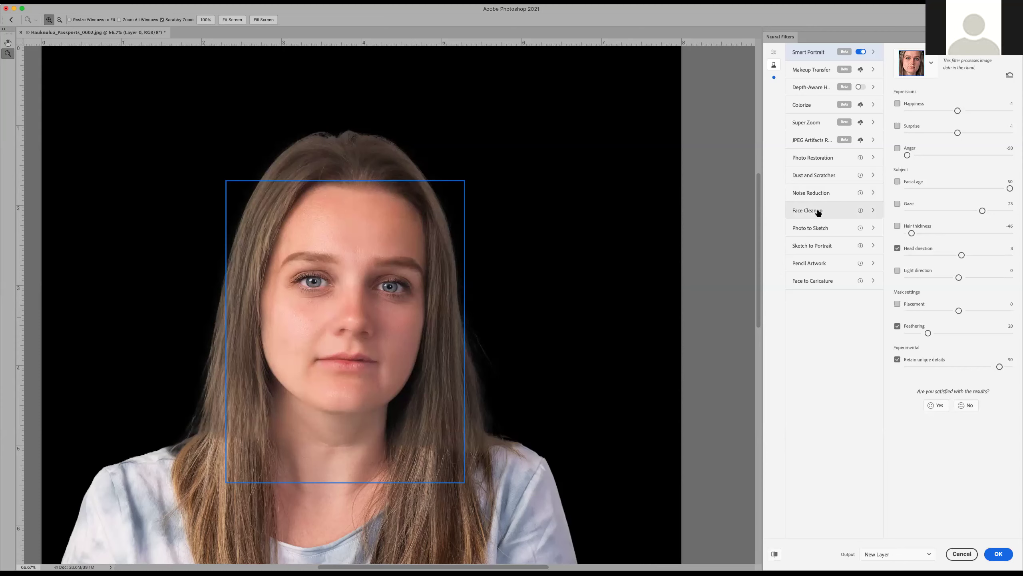
Step: Register interest in the upcoming Face to Caricature filter and submit the feedback form without adding details
left_click(822, 284)
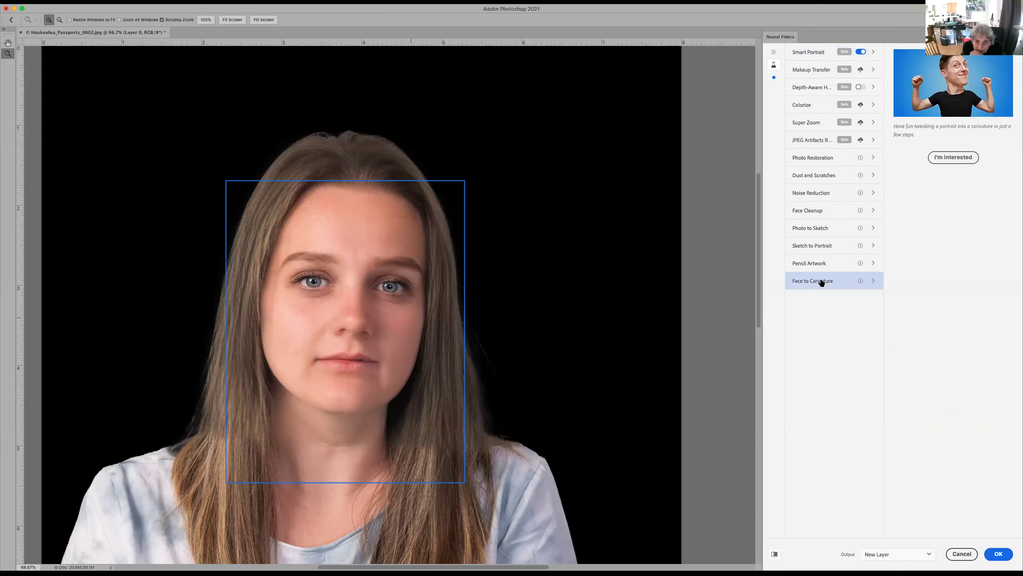
left_click(946, 158)
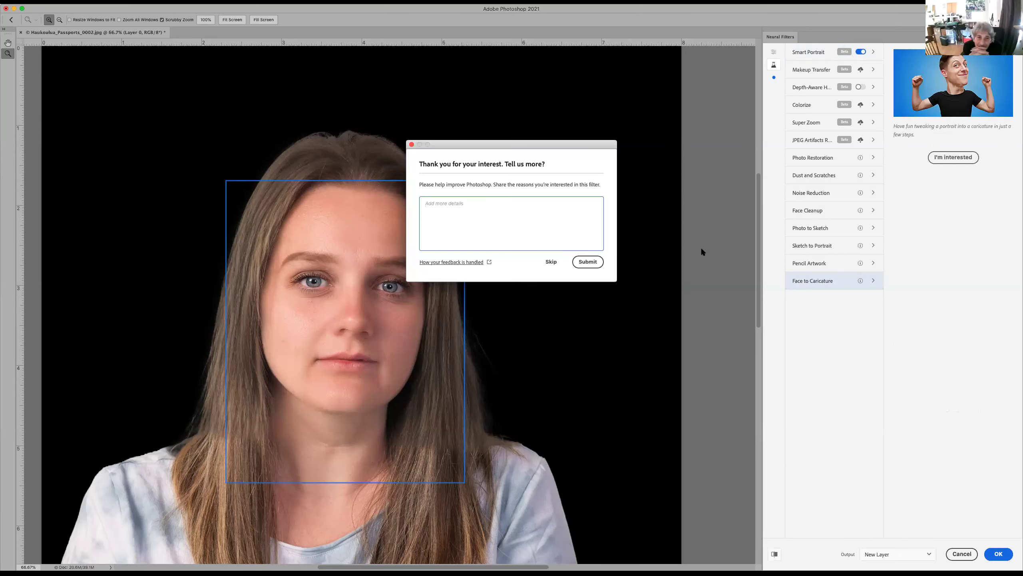
left_click(588, 262)
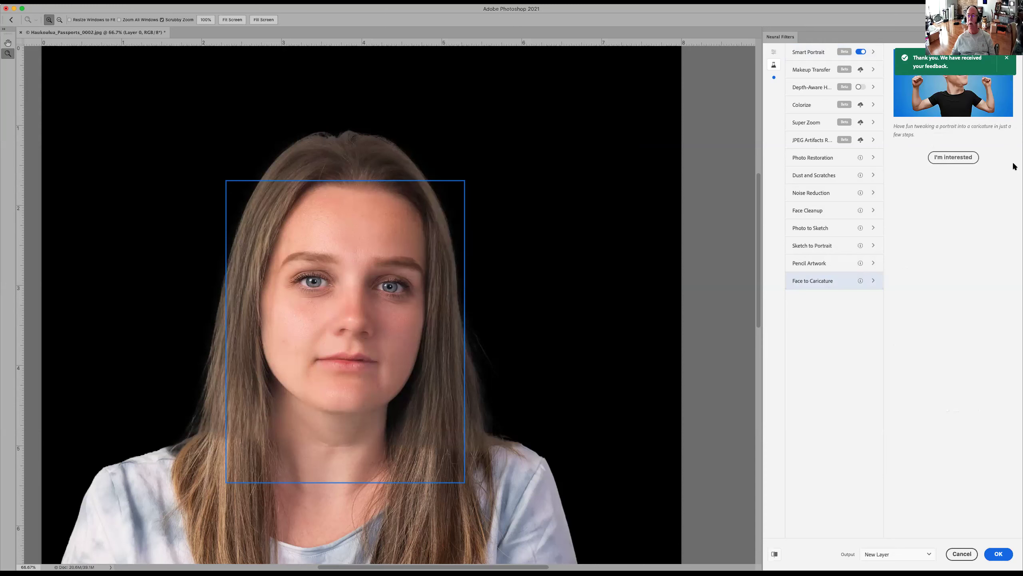
Step: Dismiss the feedback message and leave Neural Filters without applying any filter to the portrait
left_click(1007, 59)
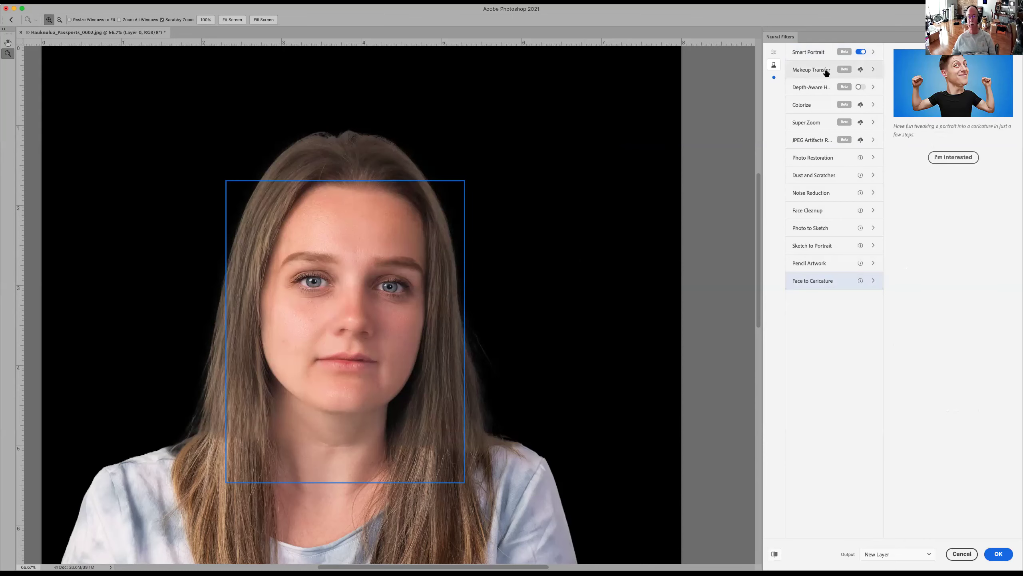
left_click(962, 554)
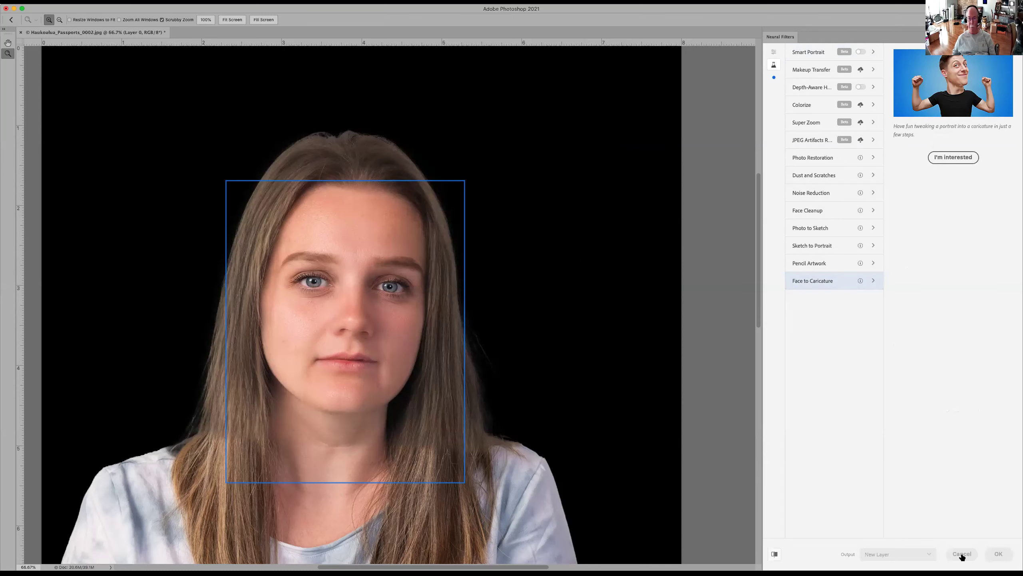
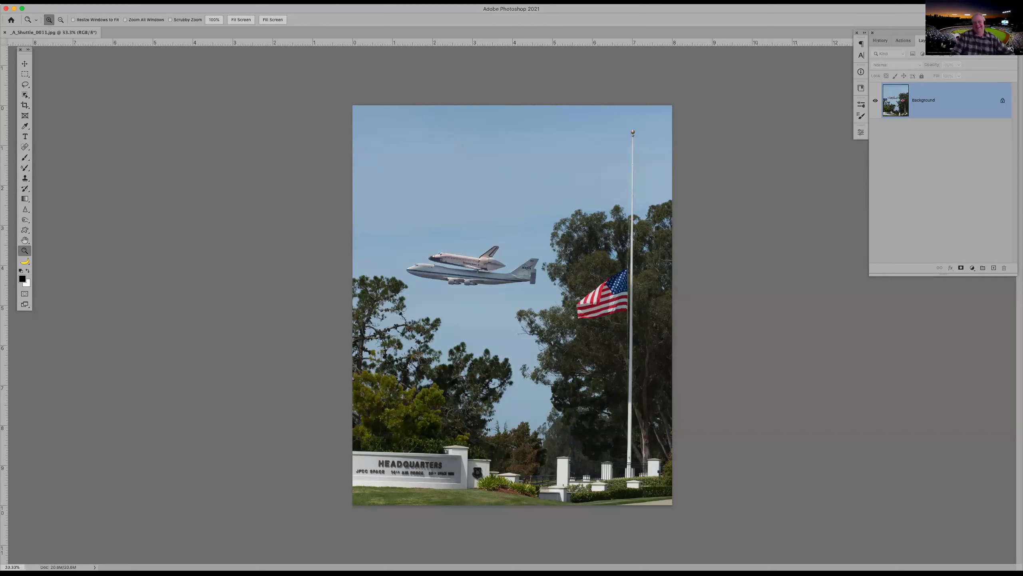
Step: Select the sky in the shuttle photo automatically with the Sky selection command
left_click(186, 2)
mouse_move(163, 1)
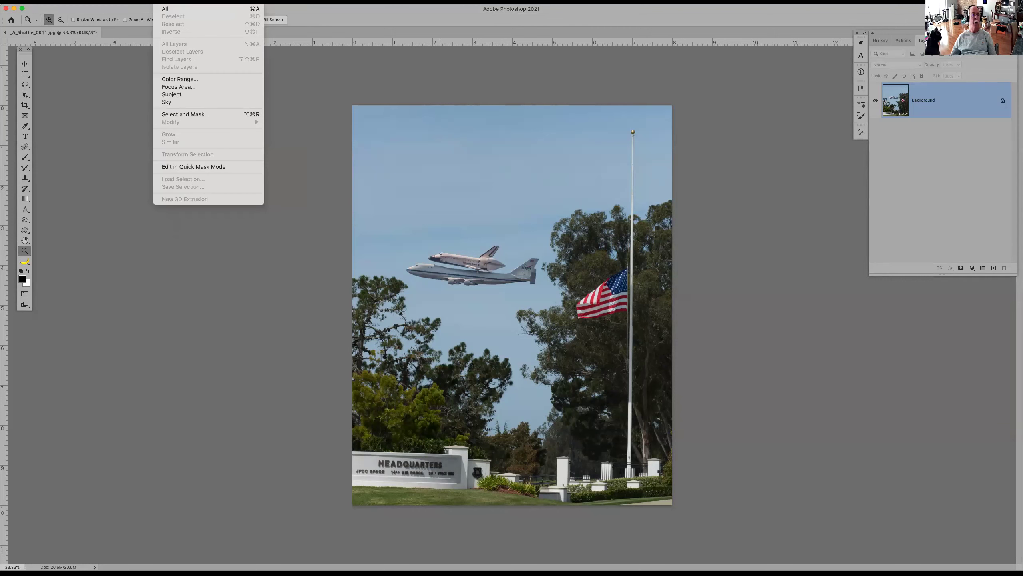
left_click(169, 102)
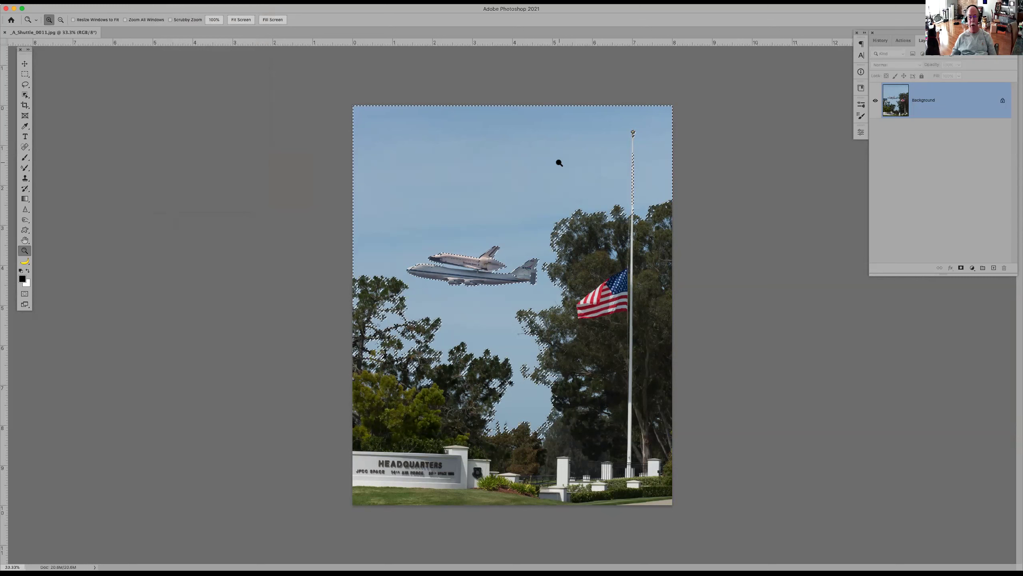
Step: Subtract the upper part of the flagpole from the sky selection with the Quick Selection tool
left_click_drag(603, 126, 682, 209)
scroll(616, 197, "up", 5)
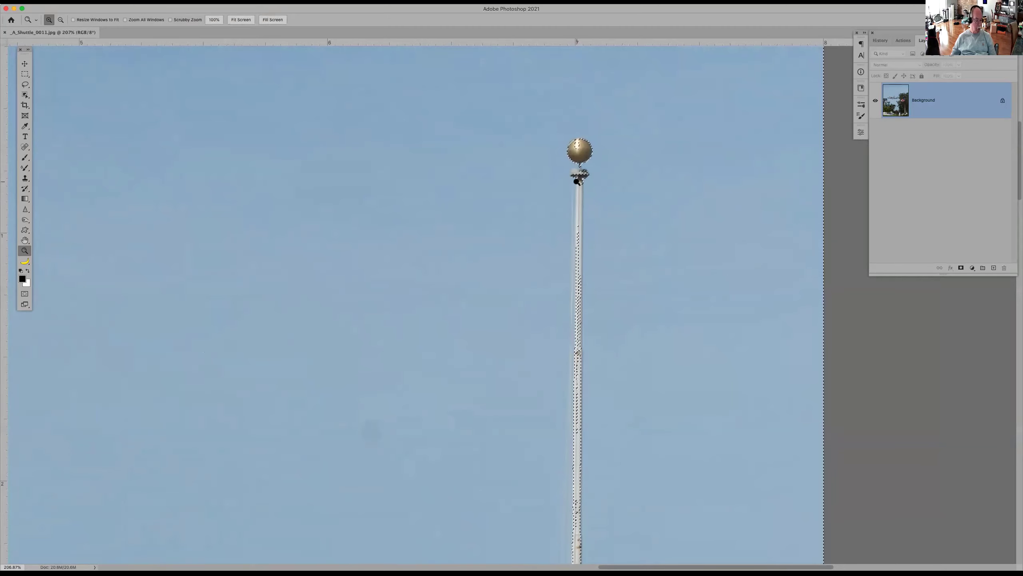
key("w")
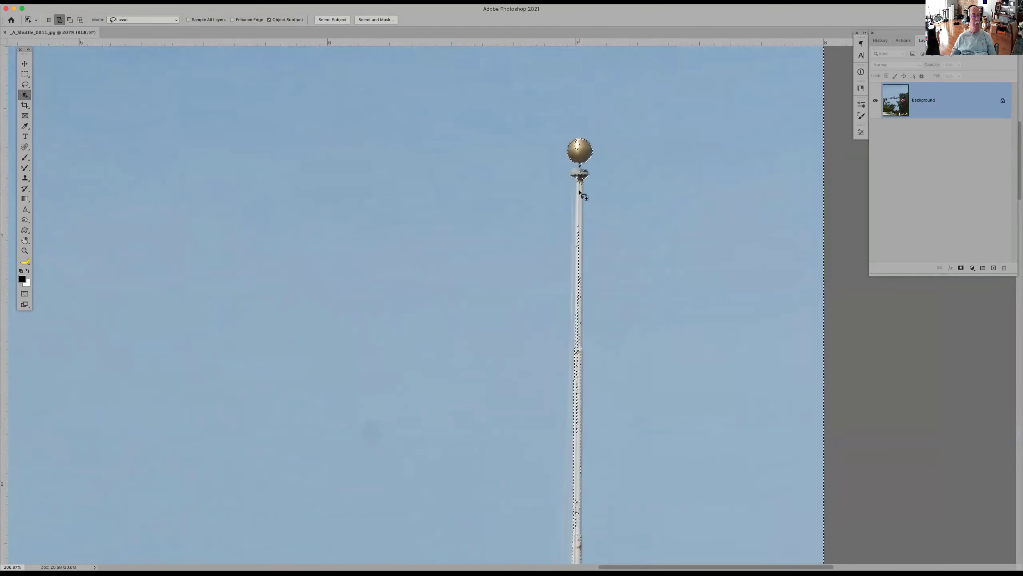
key("shift+w")
key("shift+w")
key("shift+w")
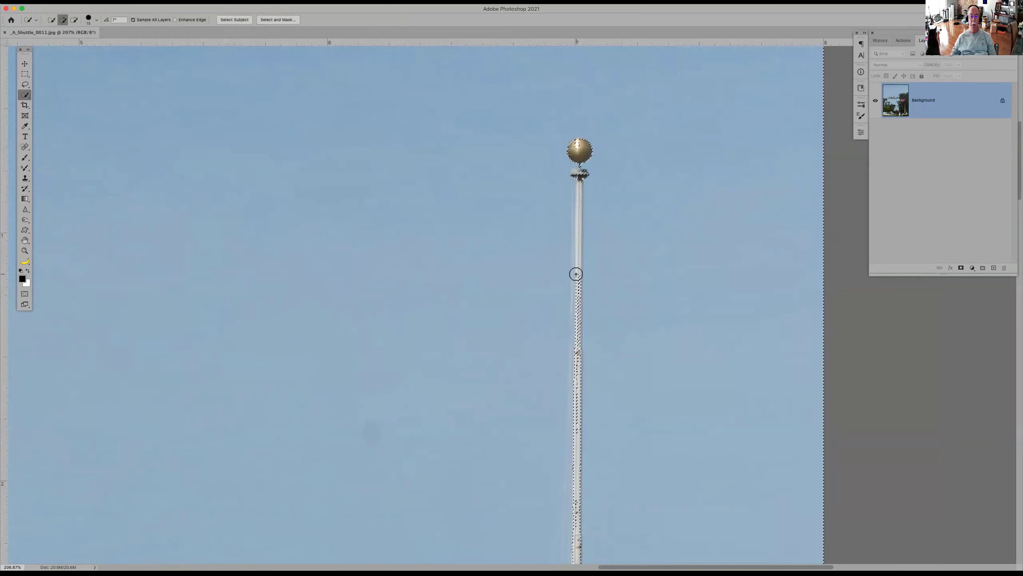
key("alt")
left_click_drag(578, 270, 579, 234)
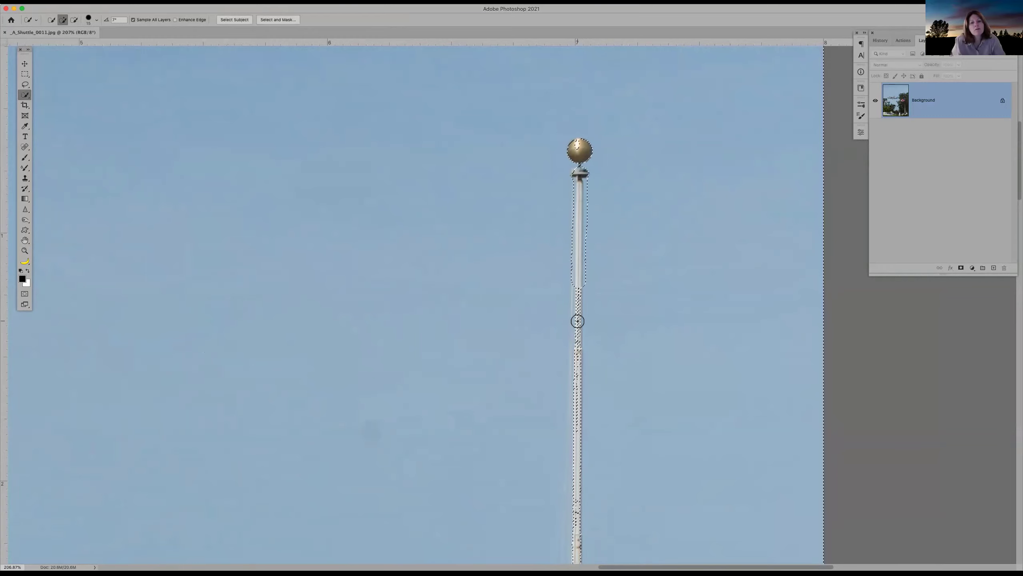
Step: Reduce the Quick Selection brush size and subtract more of the flagpole and the gold ball on top from the sky selection
key("bracketleft")
key("bracketleft")
key("bracketleft")
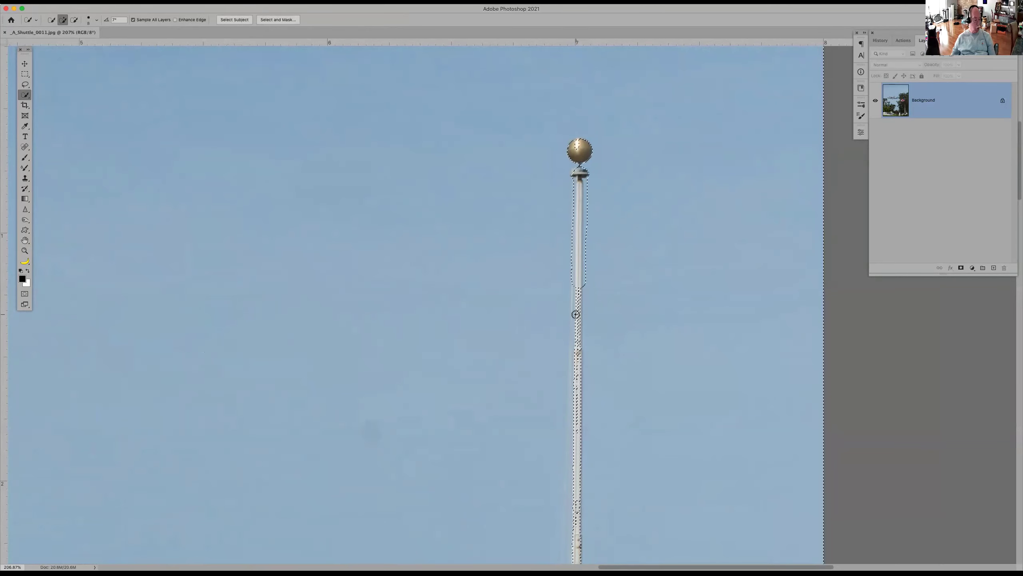
key("alt")
left_click_drag(576, 303, 576, 284)
left_click(578, 339, "alt")
left_click_drag(576, 374, 580, 298)
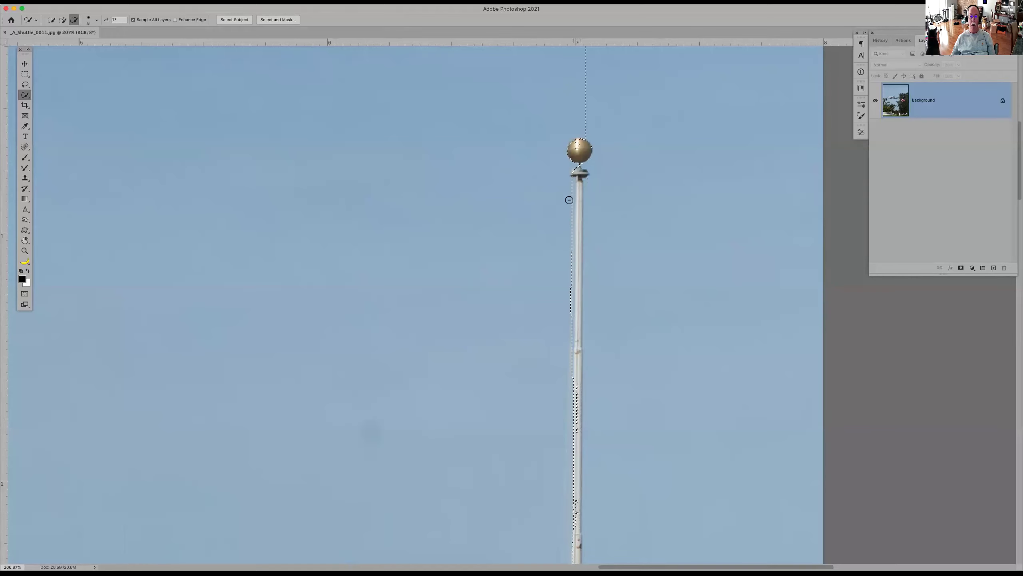
left_click(590, 142)
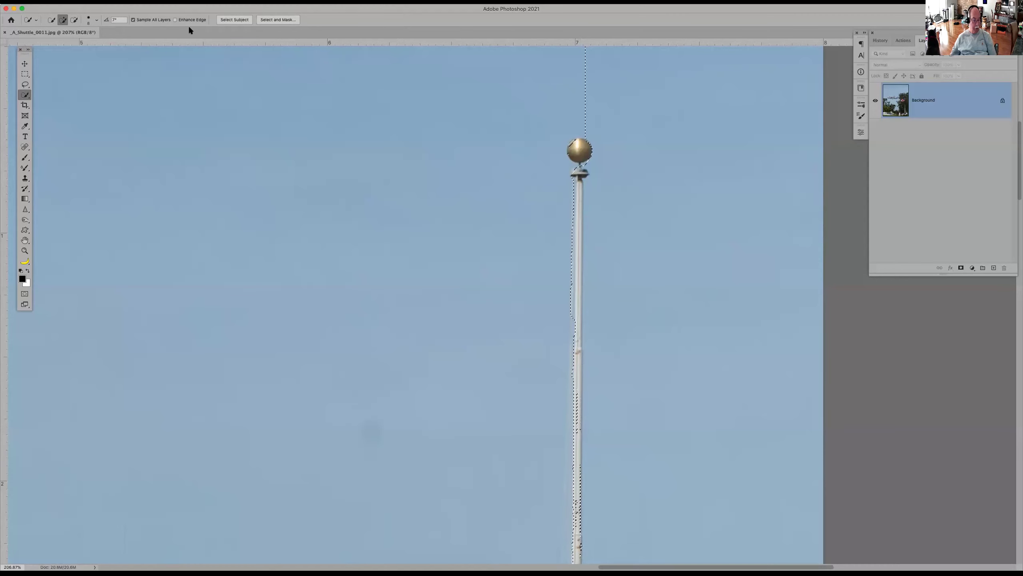
Step: Open the Discover window and look through its hands-on tutorials and quick actions
key("super+0")
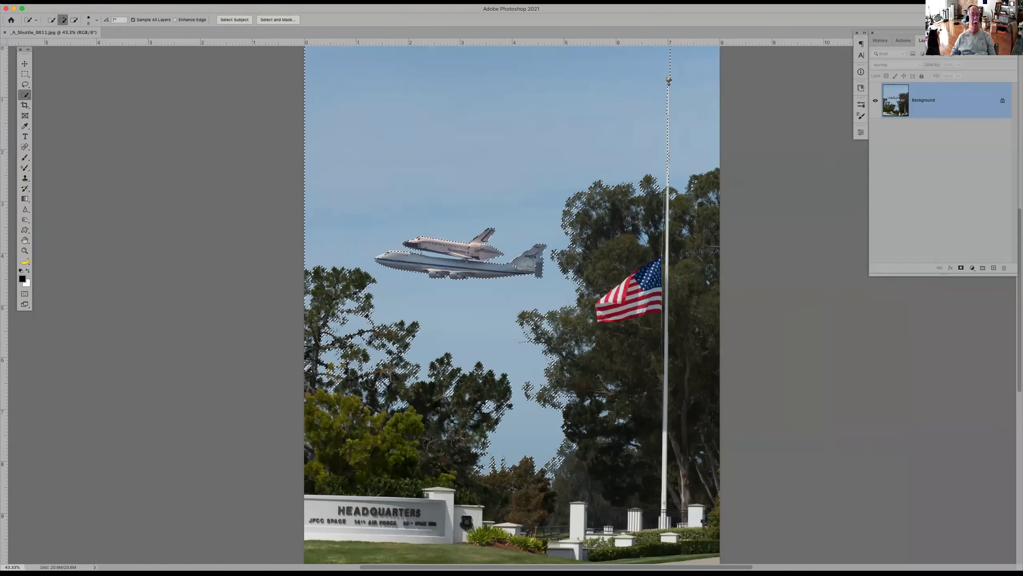
left_click(165, 2)
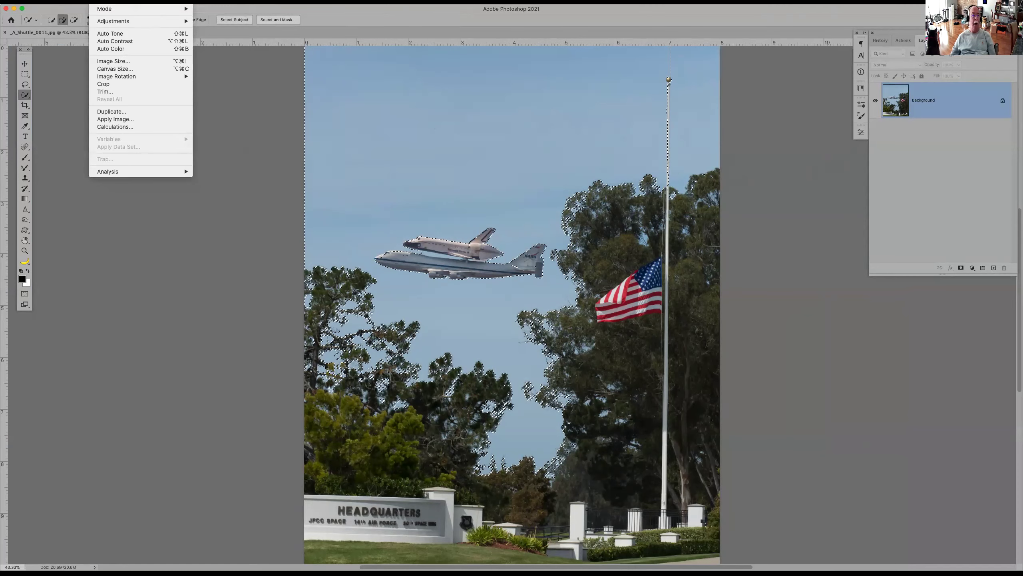
left_click(193, 254)
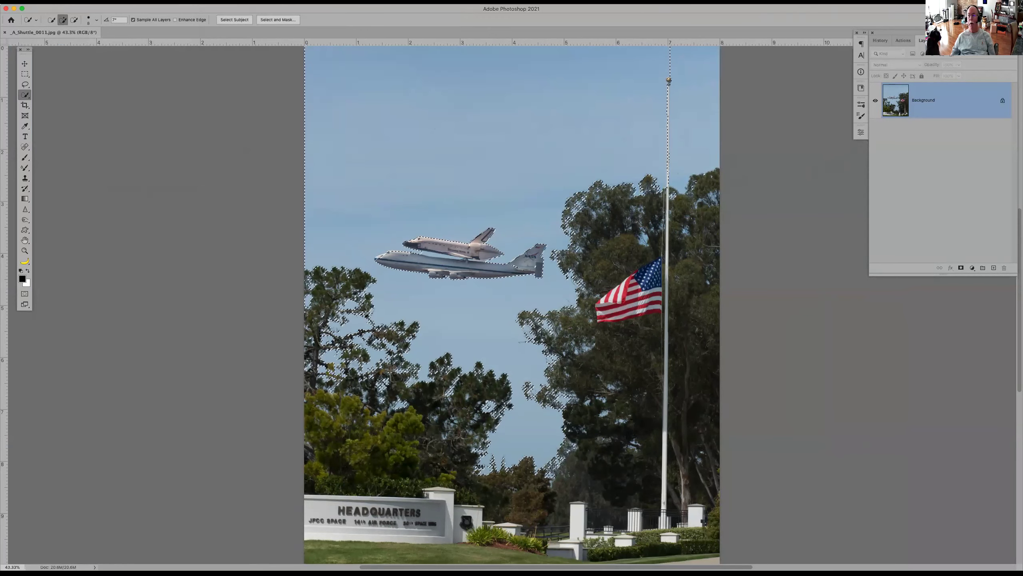
key("super+f")
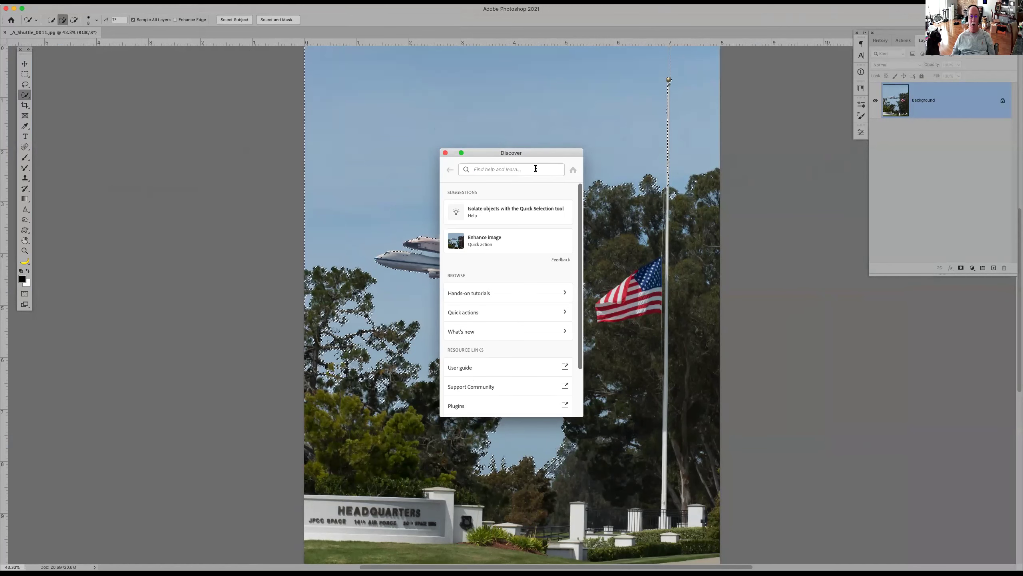
left_click(538, 188)
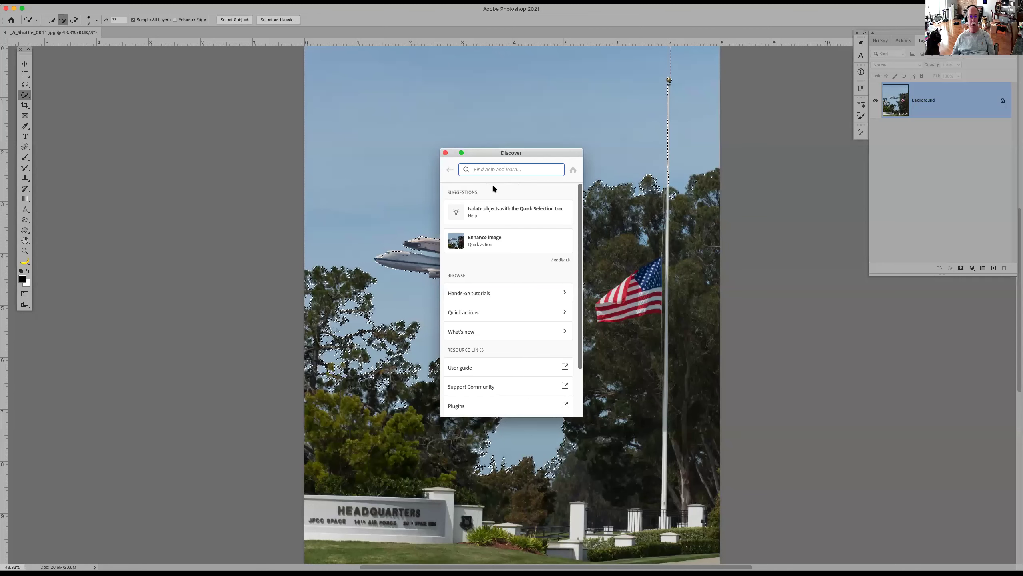
left_click(566, 293)
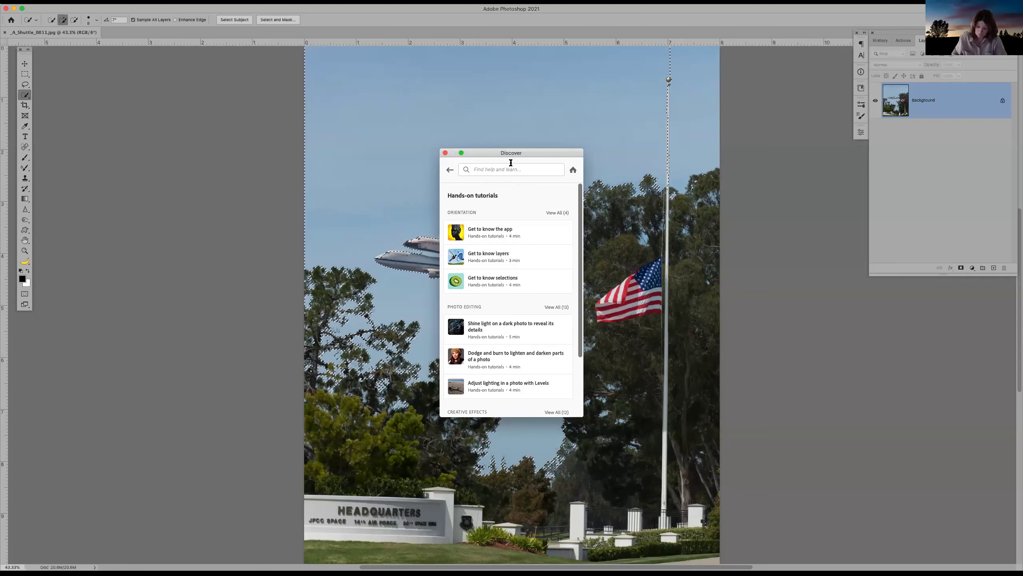
left_click(450, 170)
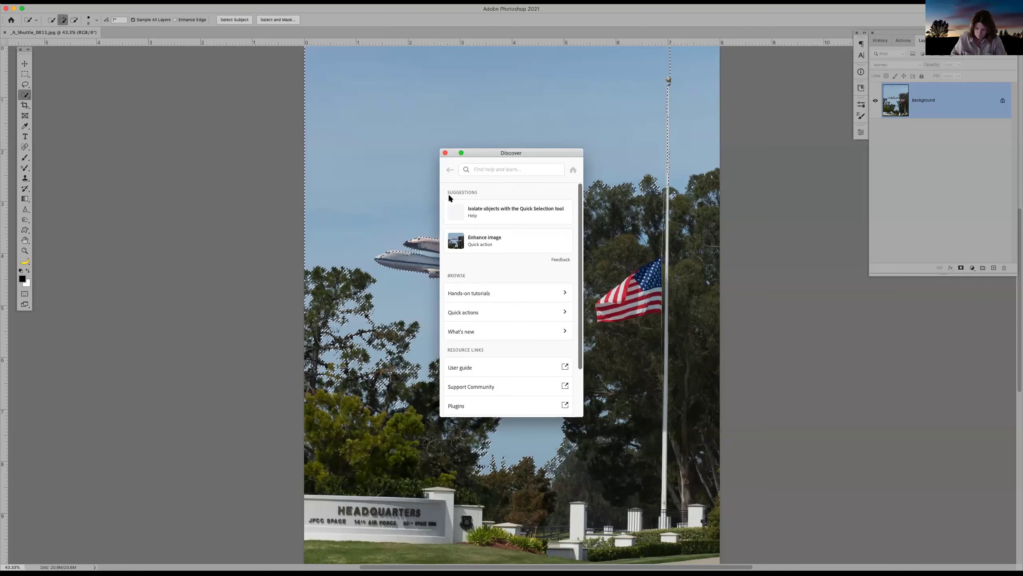
left_click(566, 314)
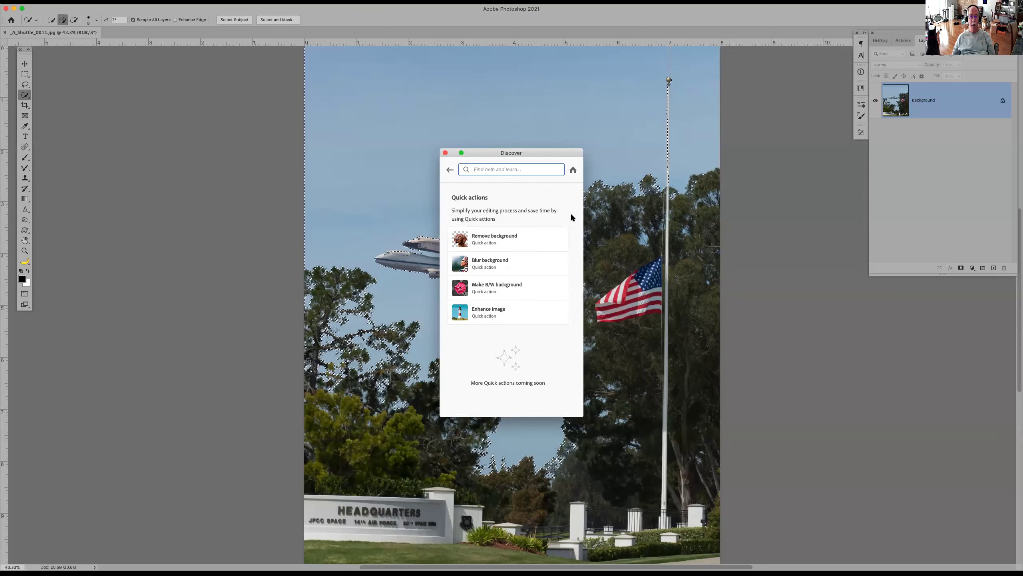
Step: Deselect the sky and apply the Remove background quick action to the shuttle photo, moving the Discover window off the image
left_click(687, 14)
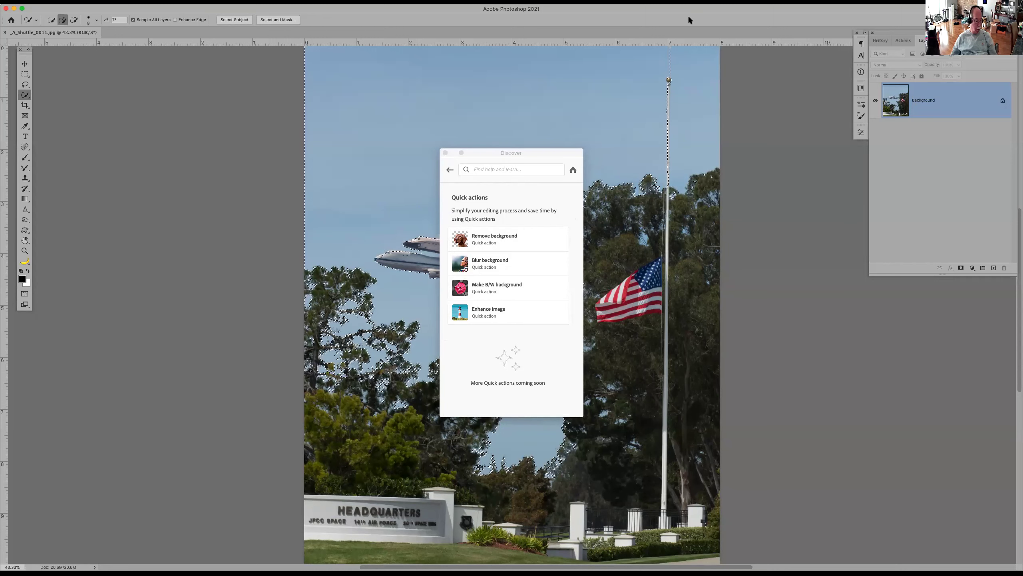
key("super+d")
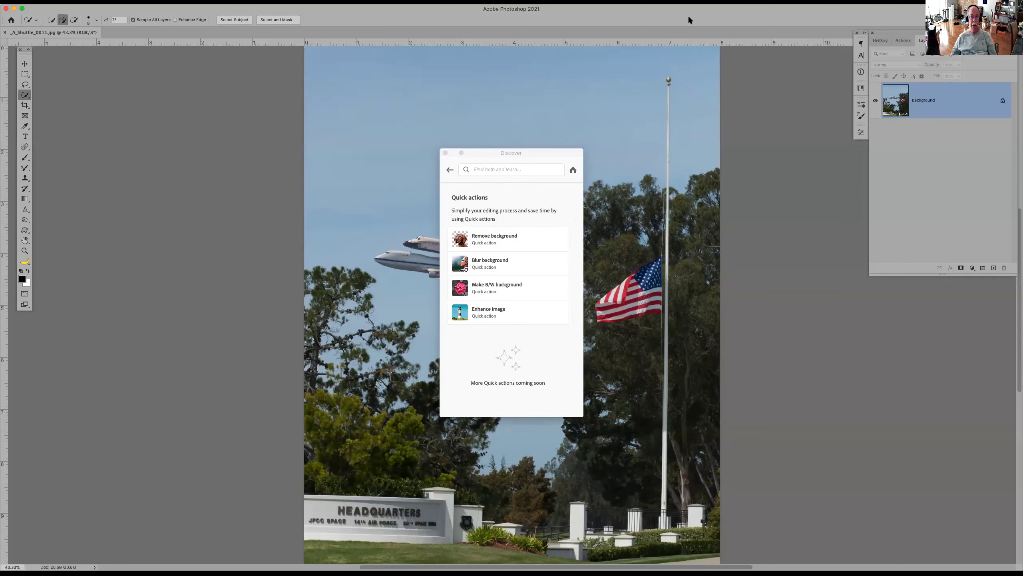
left_click(504, 239)
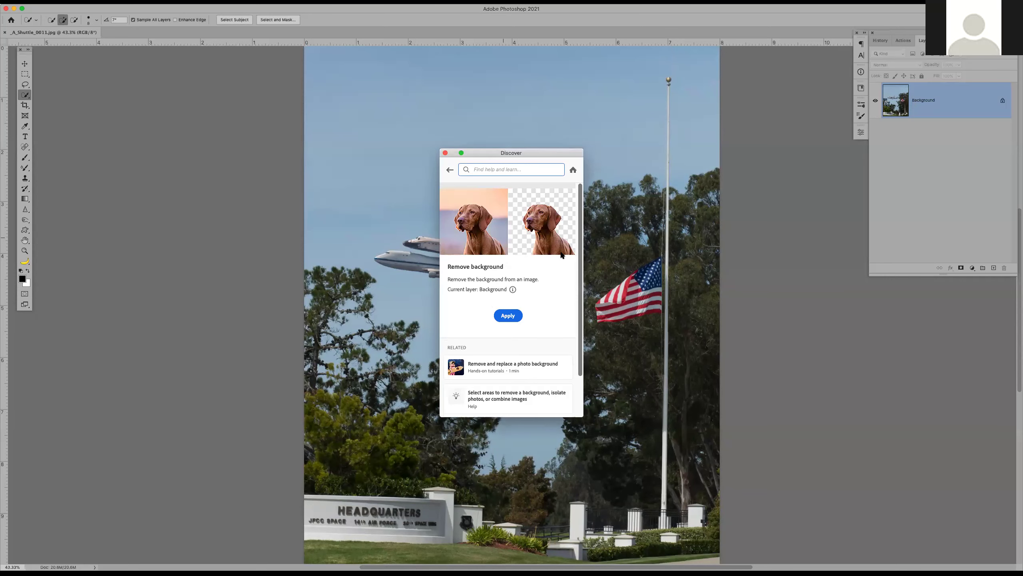
left_click(520, 315)
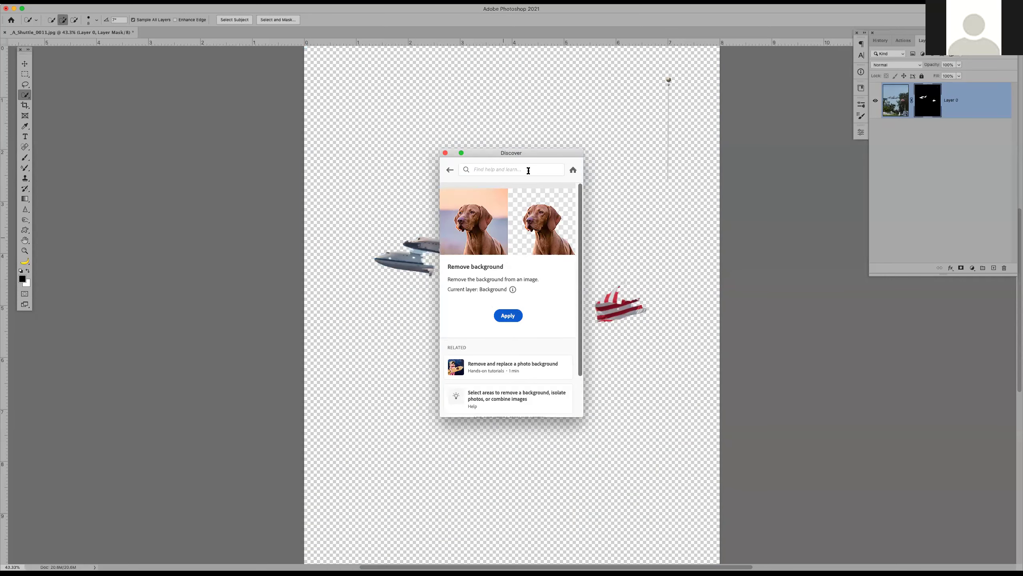
left_click_drag(560, 153, 869, 231)
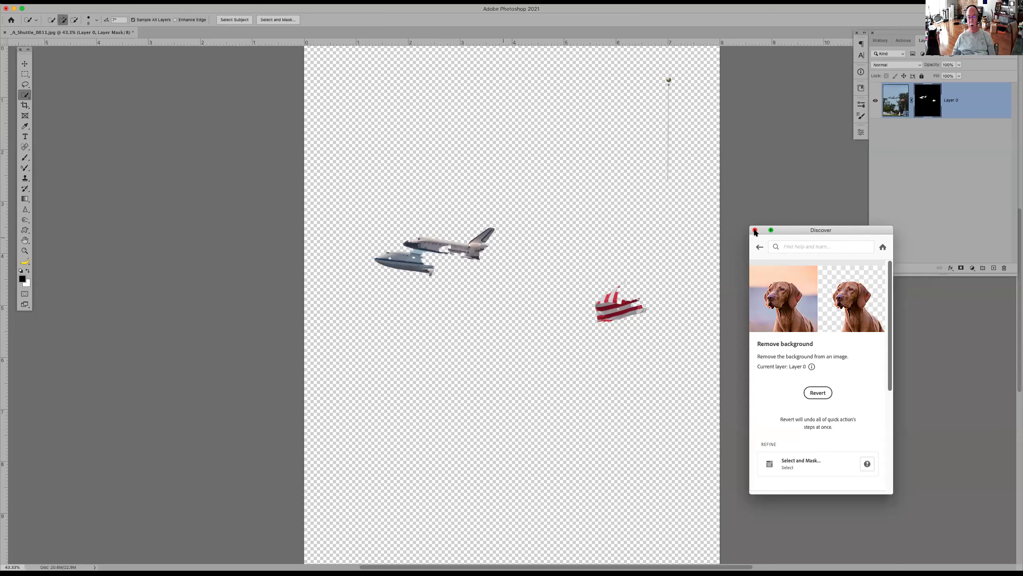
Step: Close the shuttle photo without saving and open the studio photo of the dog with a person standing beside it
key("super+w")
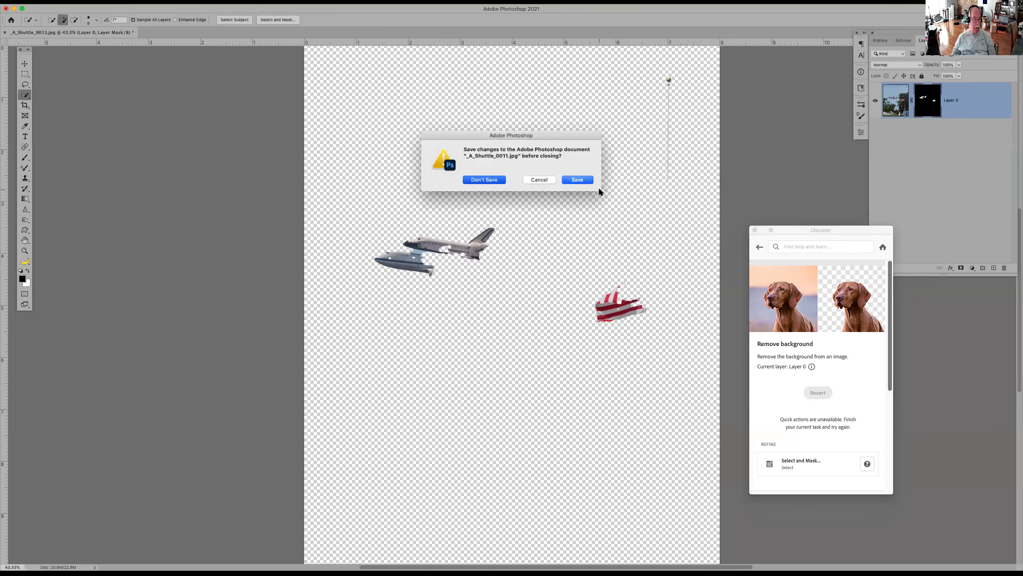
key("super+d")
key("super+Tab")
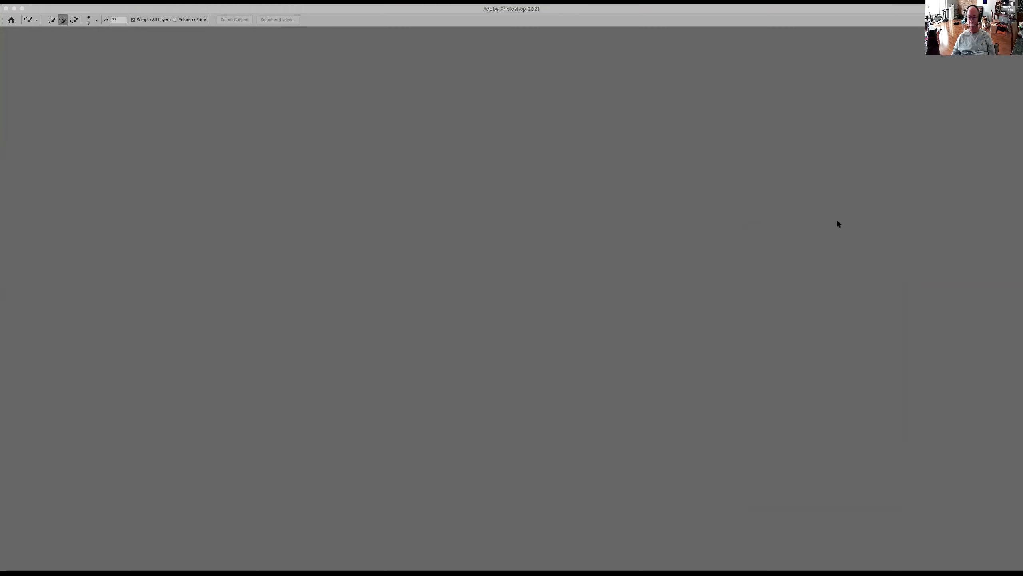
double_click(930, 344)
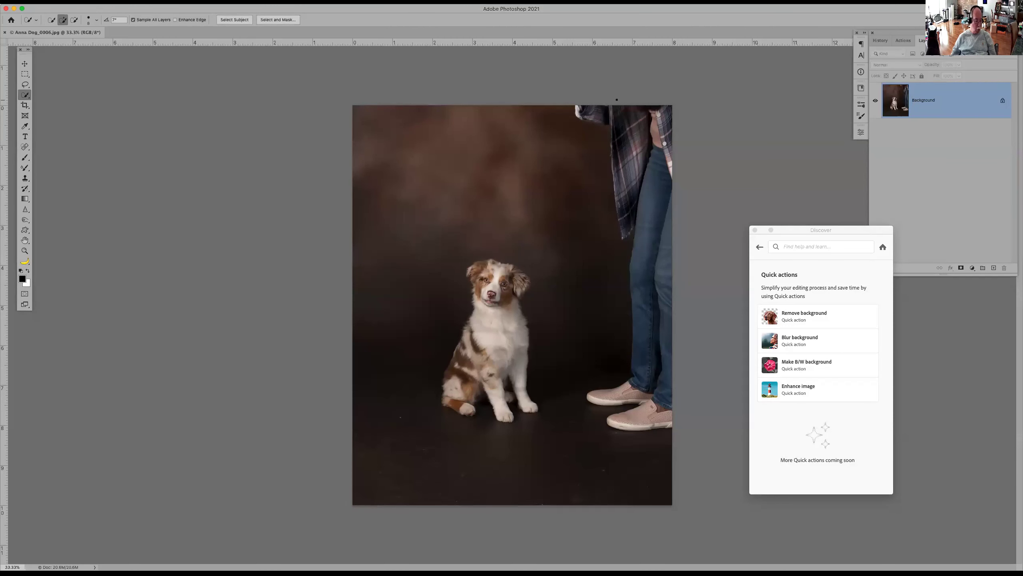
Step: Lasso the person standing beside the dog and fill the area with matching dark backdrop, clearing the selection
key("l")
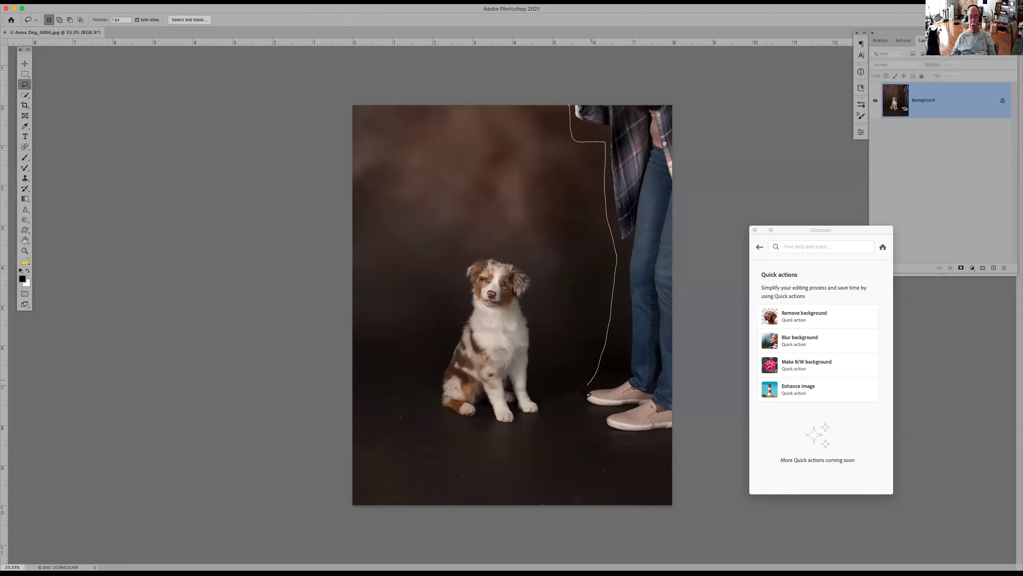
mouse_move(583, 433)
left_mouse_down()
mouse_move(669, 459)
mouse_move(689, 380)
mouse_move(673, 81)
mouse_move(574, 99)
left_mouse_up()
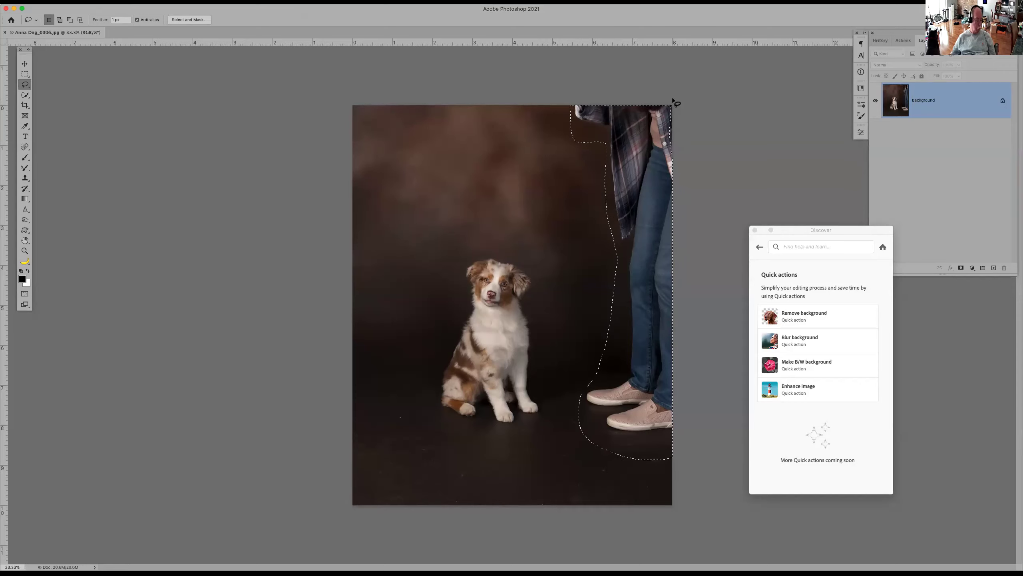
key("shift")
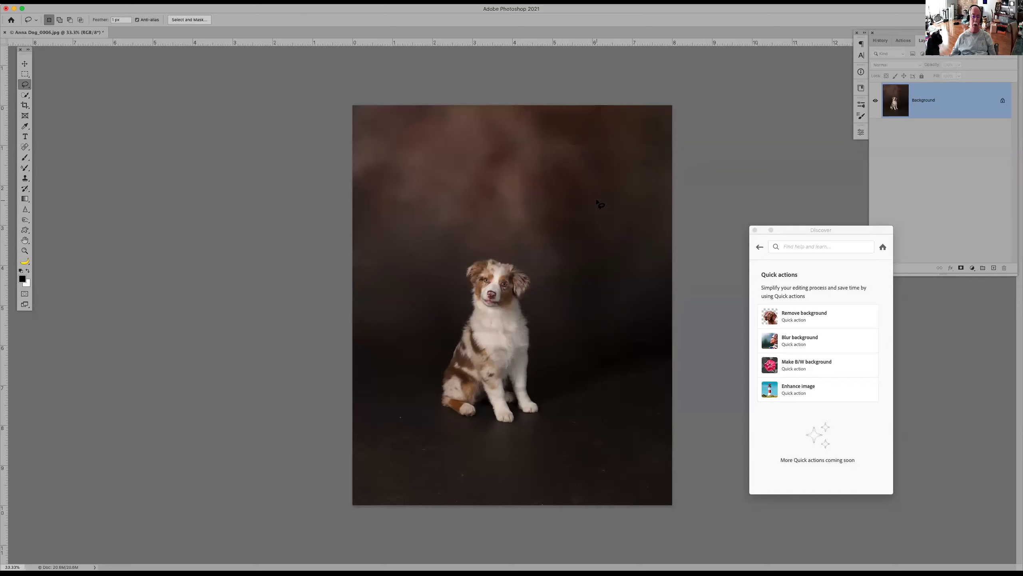
Step: Apply the Remove background quick action to the dog photo and inspect the cut-out up close
left_click(814, 317)
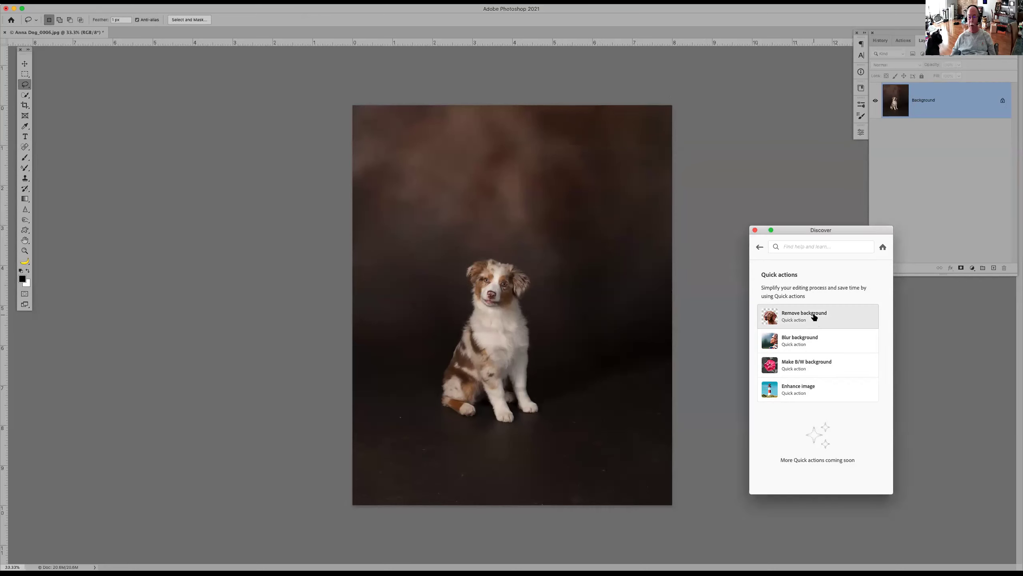
left_click(818, 393)
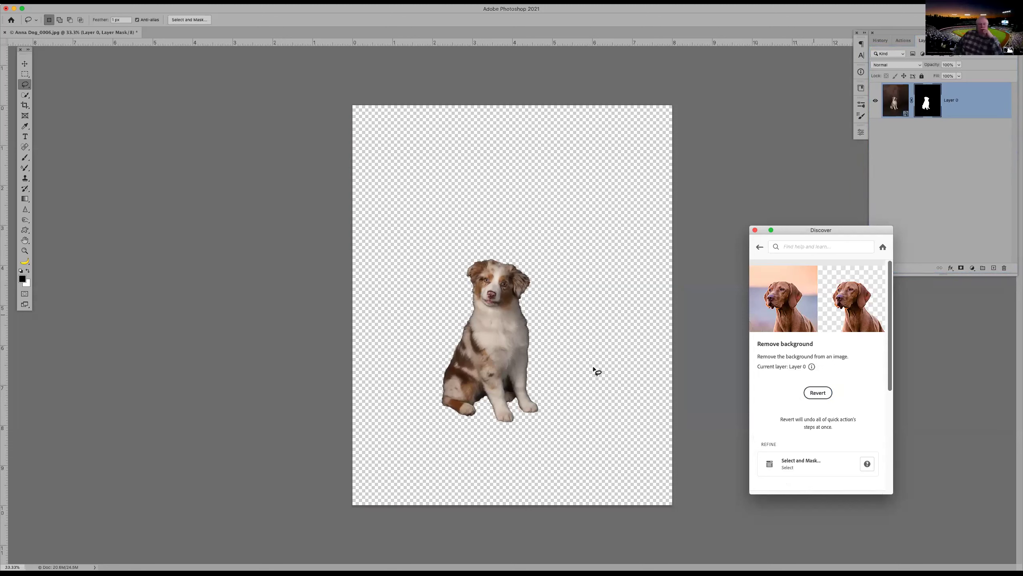
key("z")
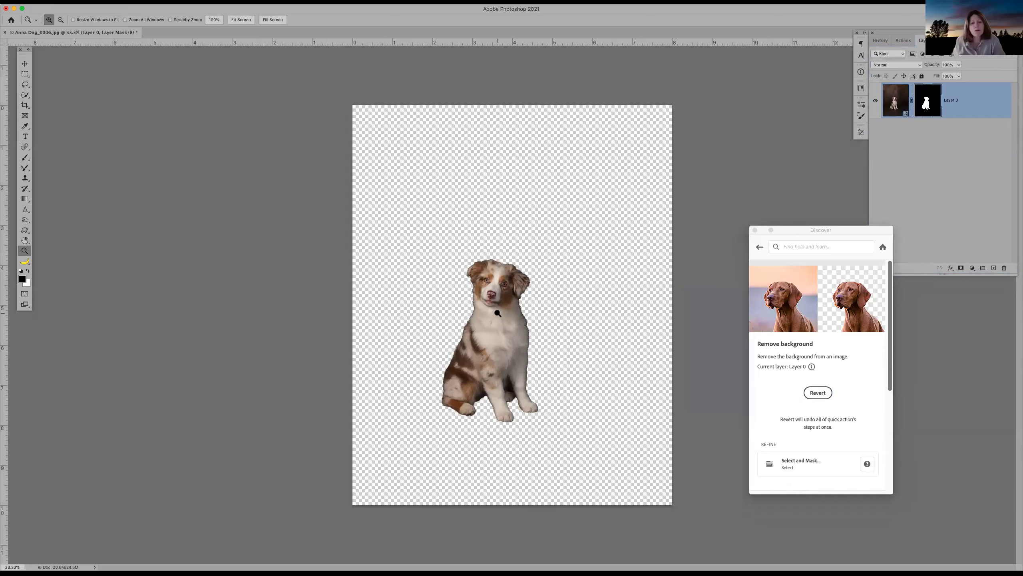
left_click(499, 310)
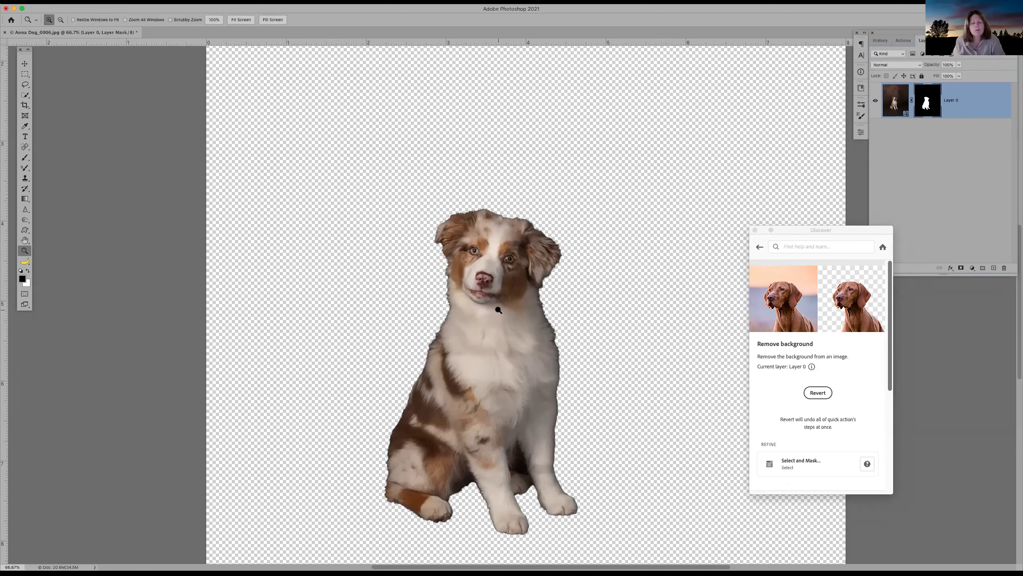
Step: Inspect the dog's cut-out fur edges at 200% and undo the Remove background quick action
left_click(498, 309)
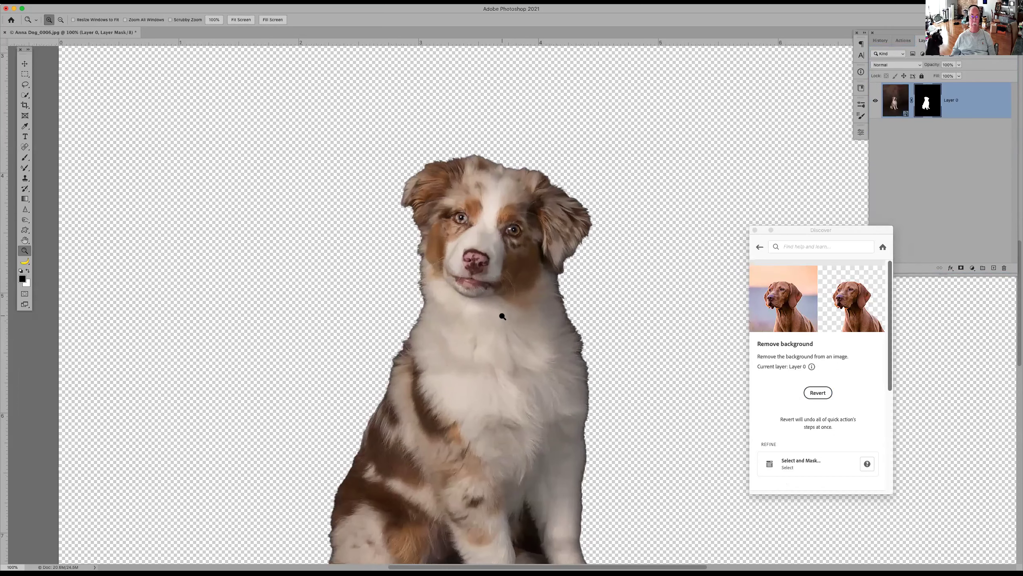
left_click(502, 316)
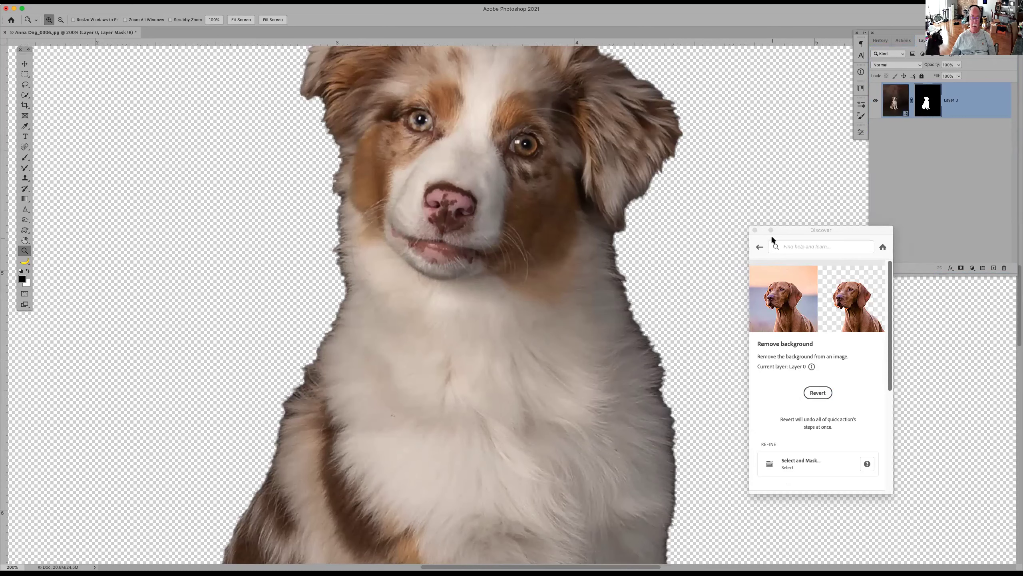
key("super+z")
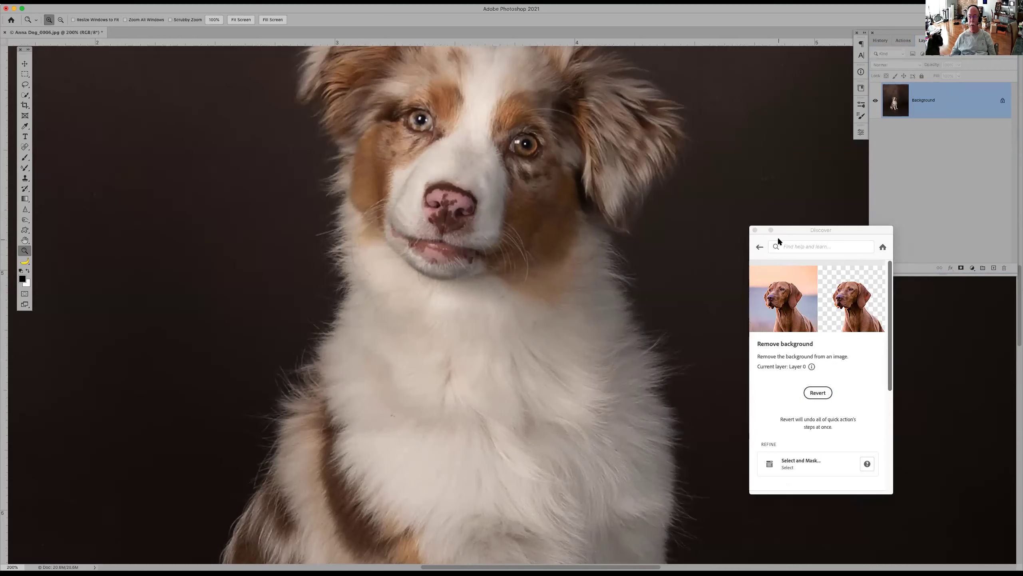
Step: Apply the Make B/W background quick action to the dog photo and view the whole image
scroll(807, 347, "down", 1)
left_click(759, 245)
left_click(759, 246)
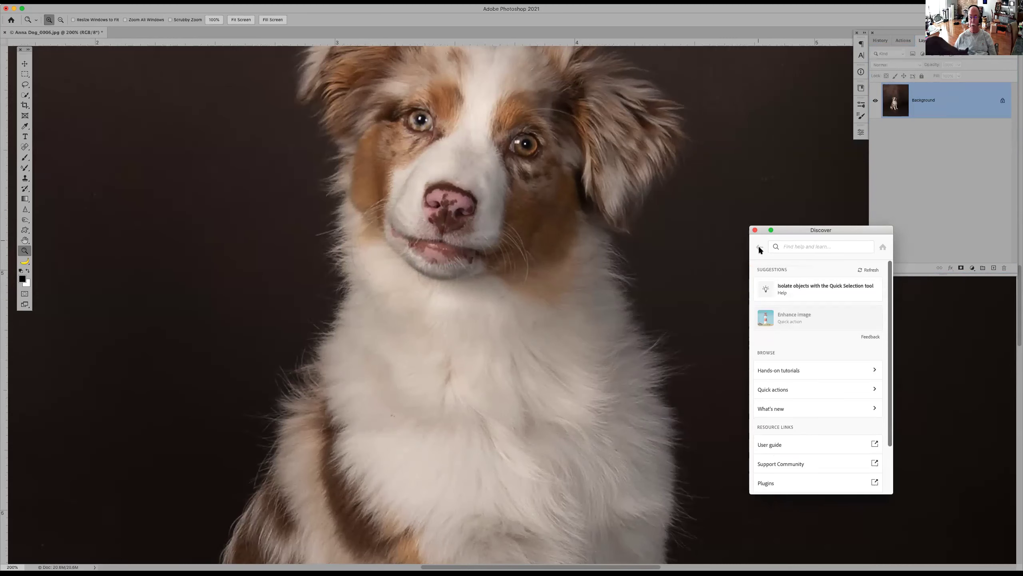
left_click(819, 395)
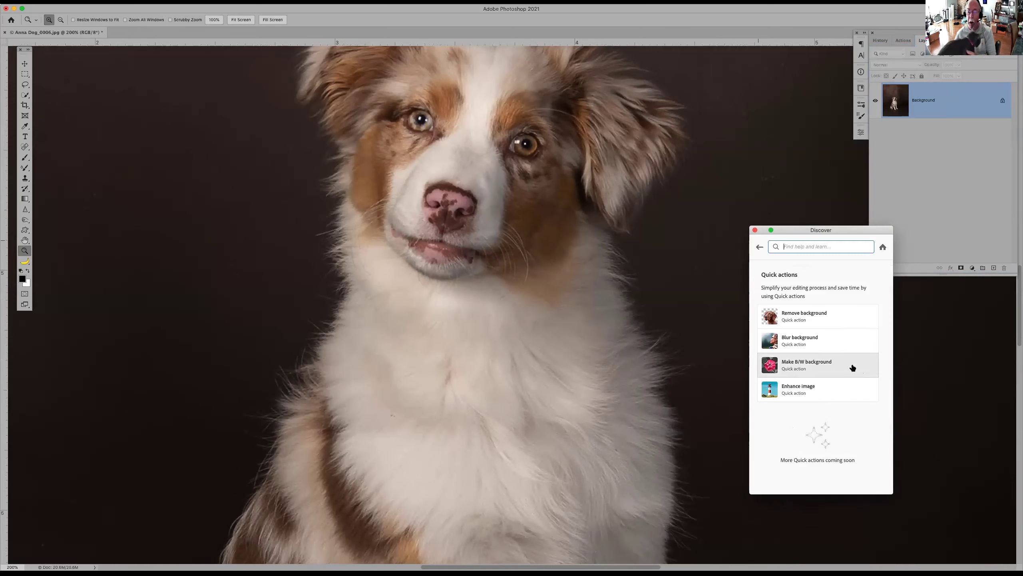
left_click(831, 367)
left_click(818, 401)
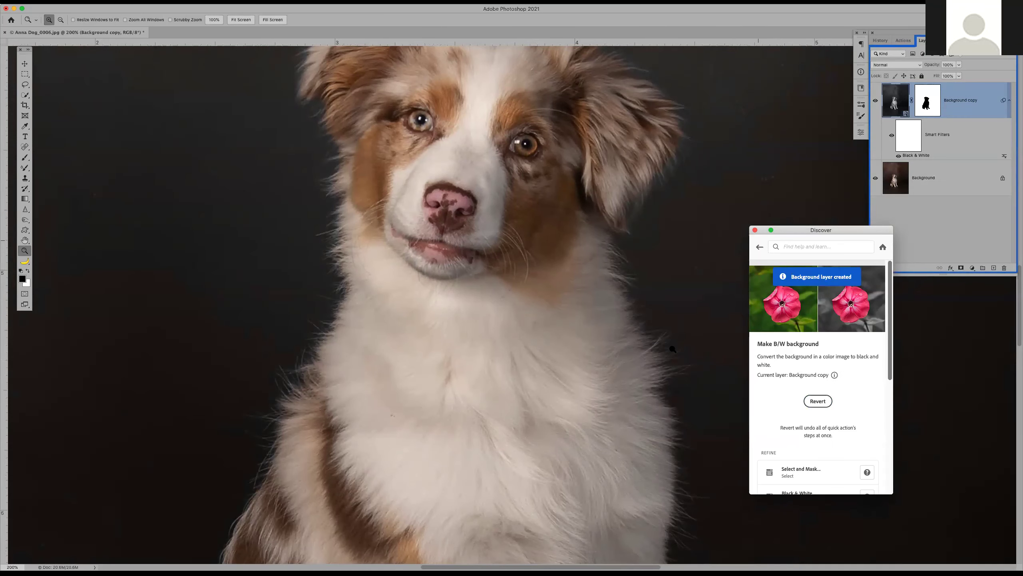
key("super+0")
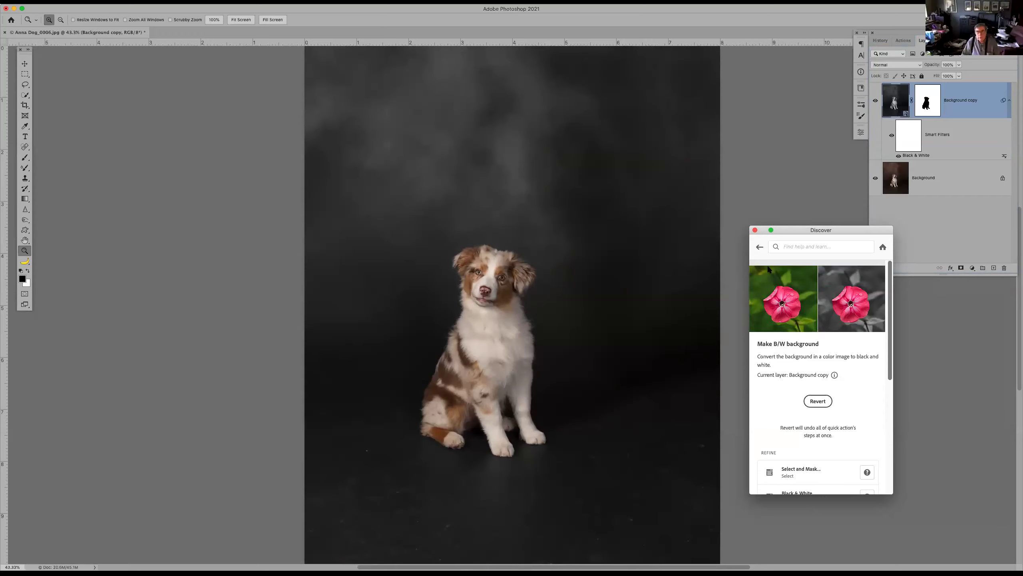
Step: Undo the black-and-white background conversion back to before the background selection, keeping the duplicated layer
key("super+z")
key("super+z")
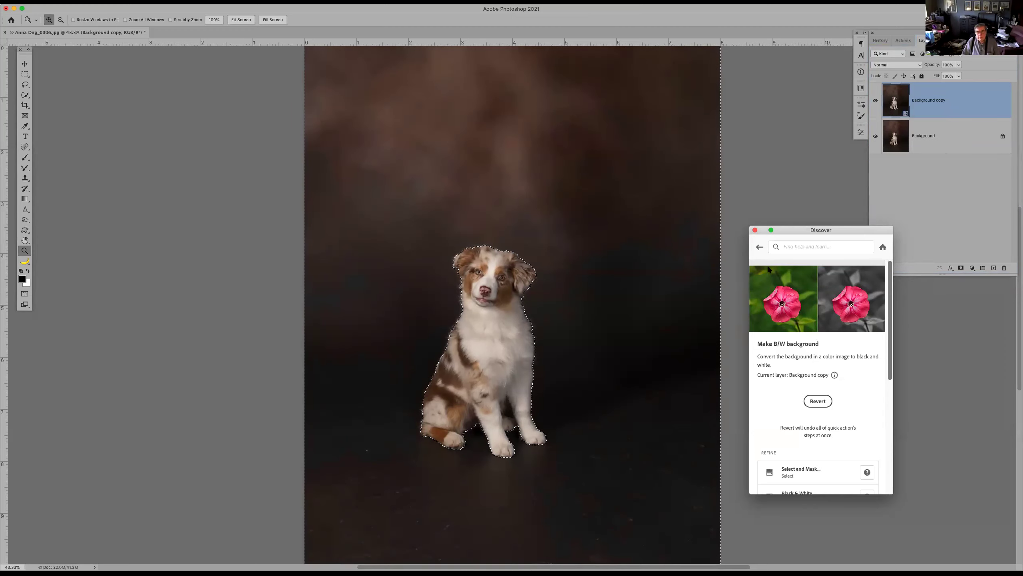
key("super+z")
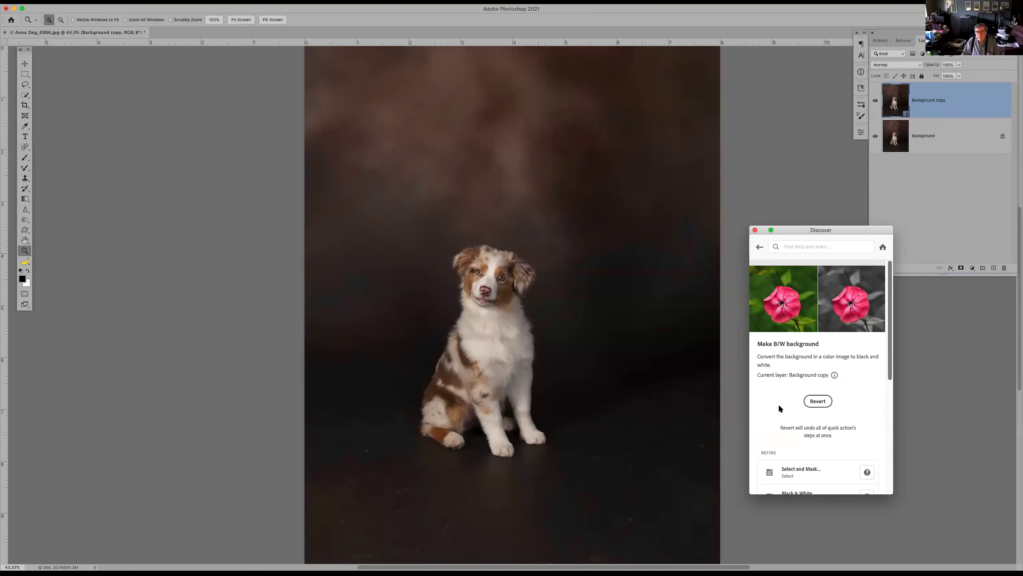
Step: Apply the Enhance image quick action to the duplicated dog layer, then revert it
scroll(780, 407, "down", 3)
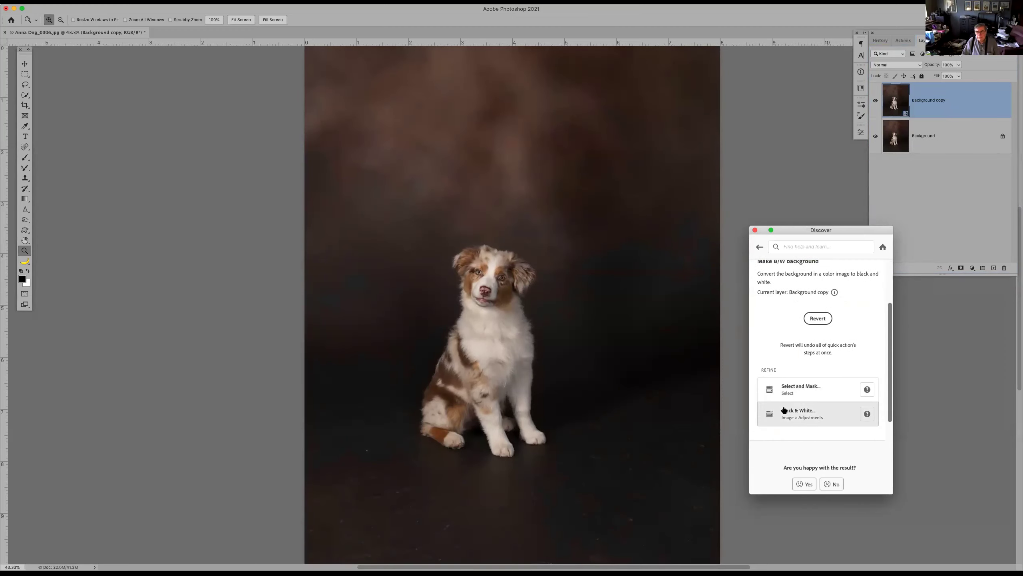
left_click(760, 247)
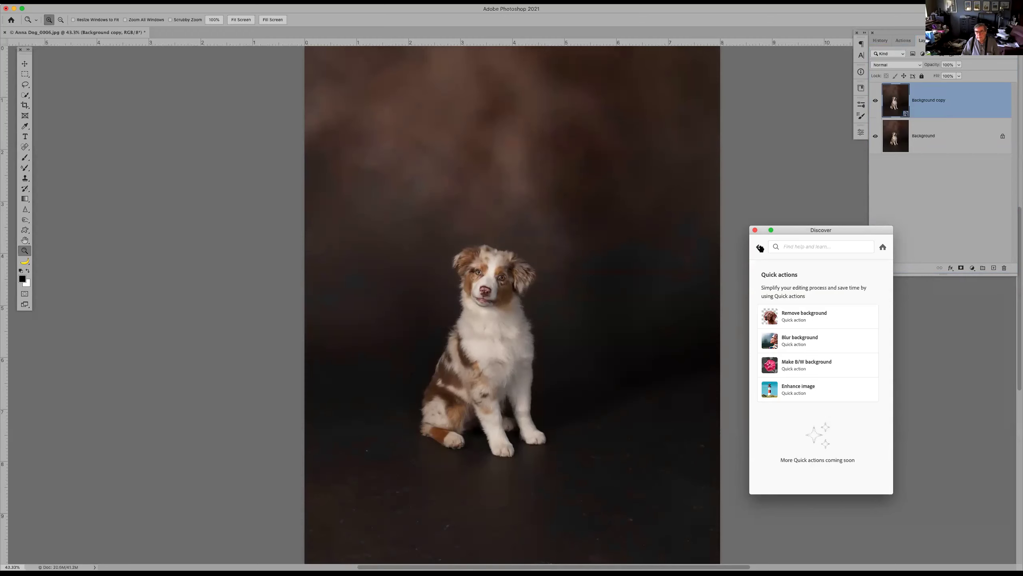
left_click(806, 387)
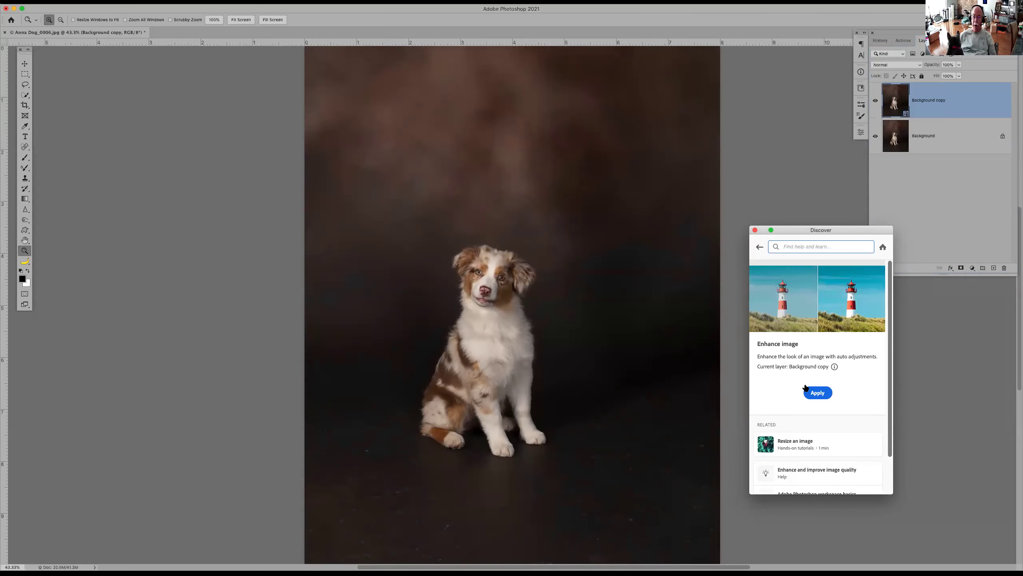
left_click(823, 391)
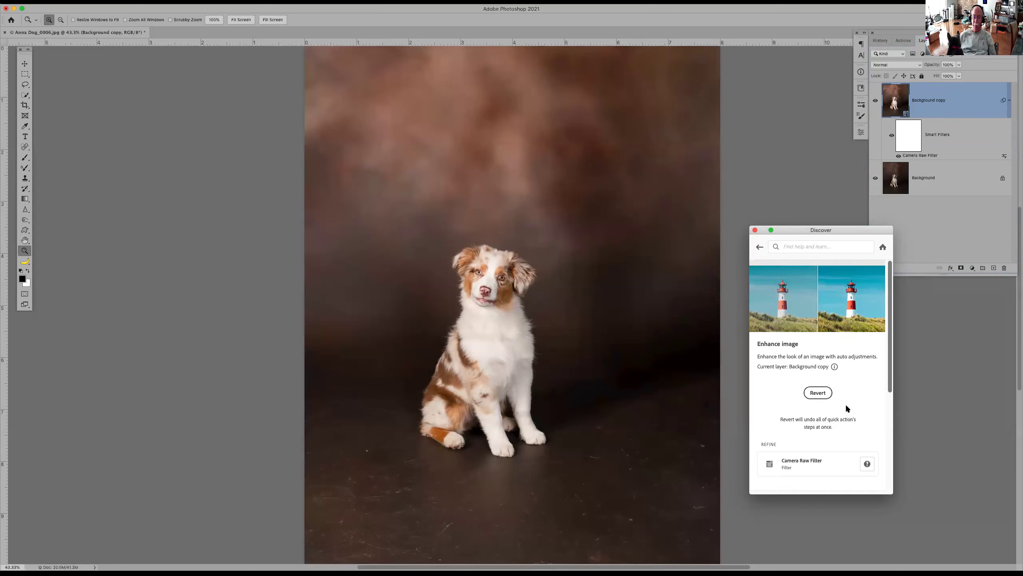
left_click(818, 392)
Step: Open the Blur background quick action for the duplicated dog layer
left_click(760, 246)
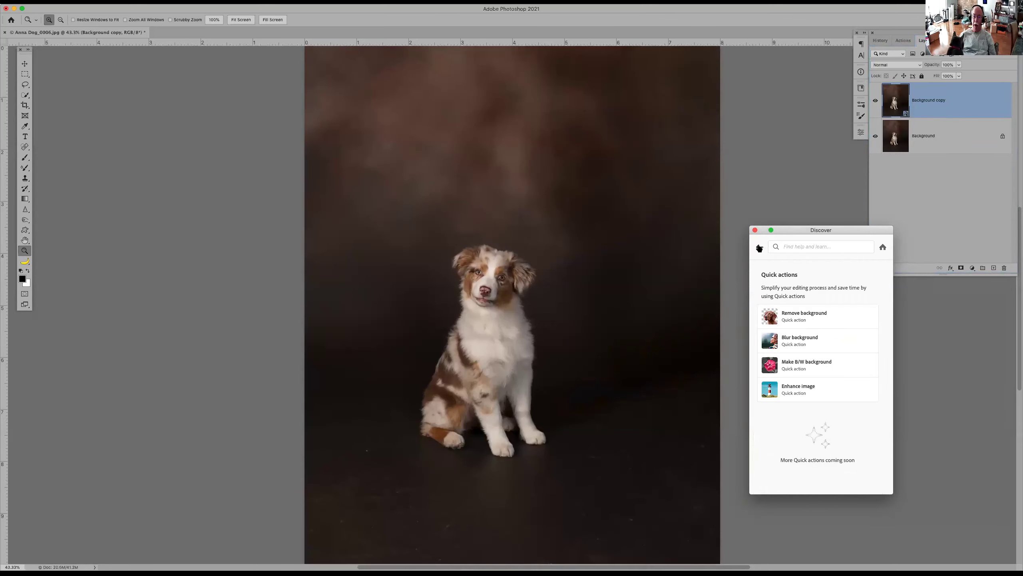
left_click(802, 337)
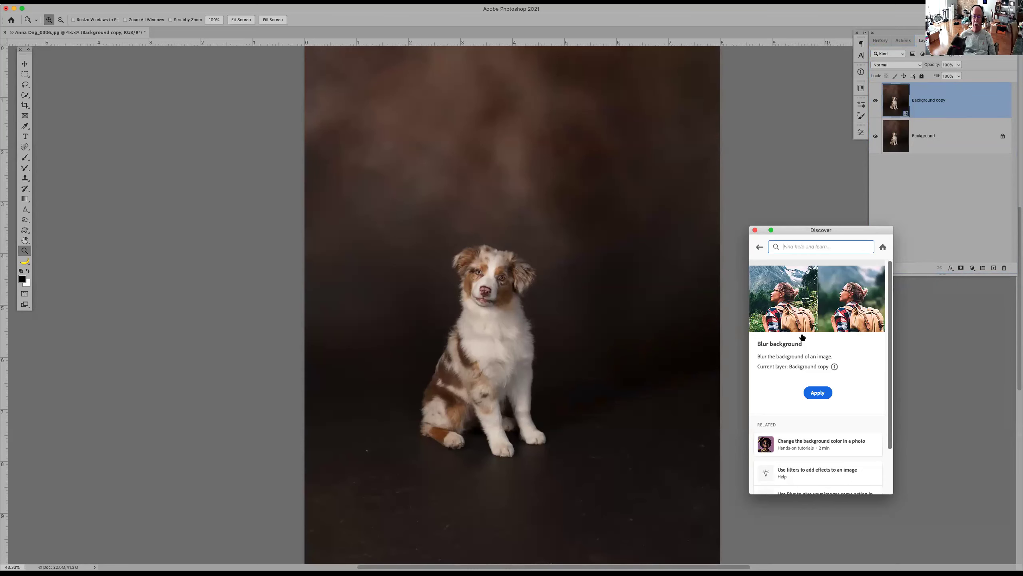